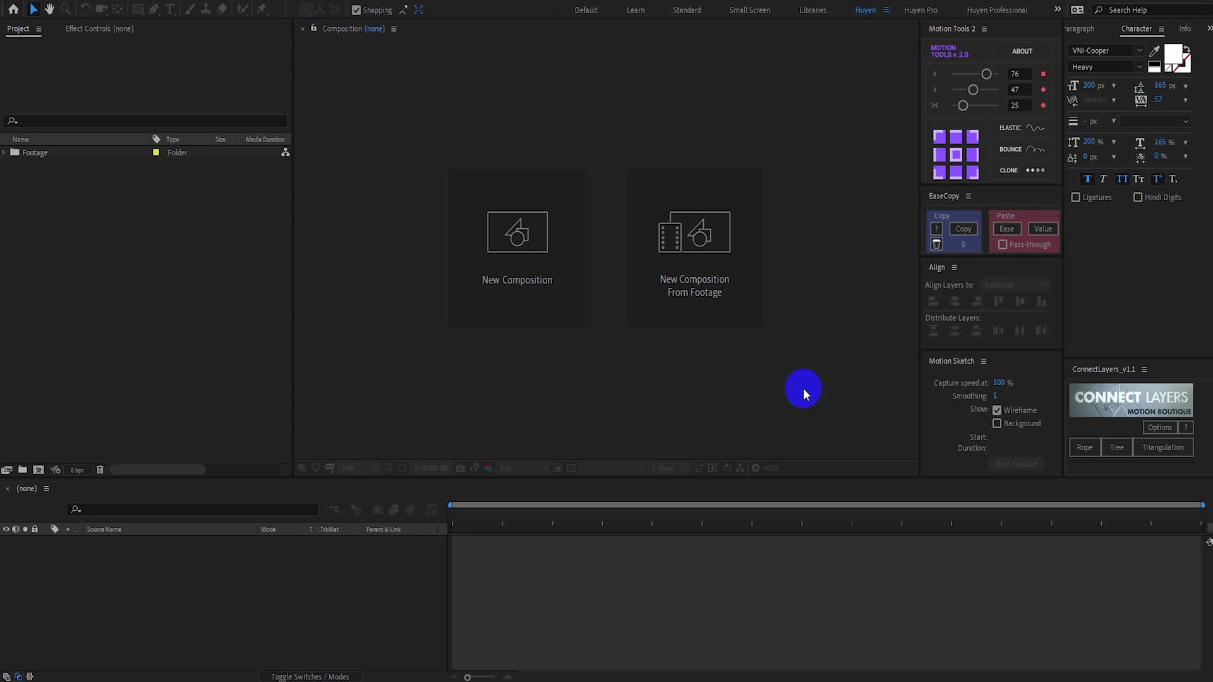
Create a new composition named Main Comp at 1920 × 1080 px and 24 frames per second
left_click(506, 241)
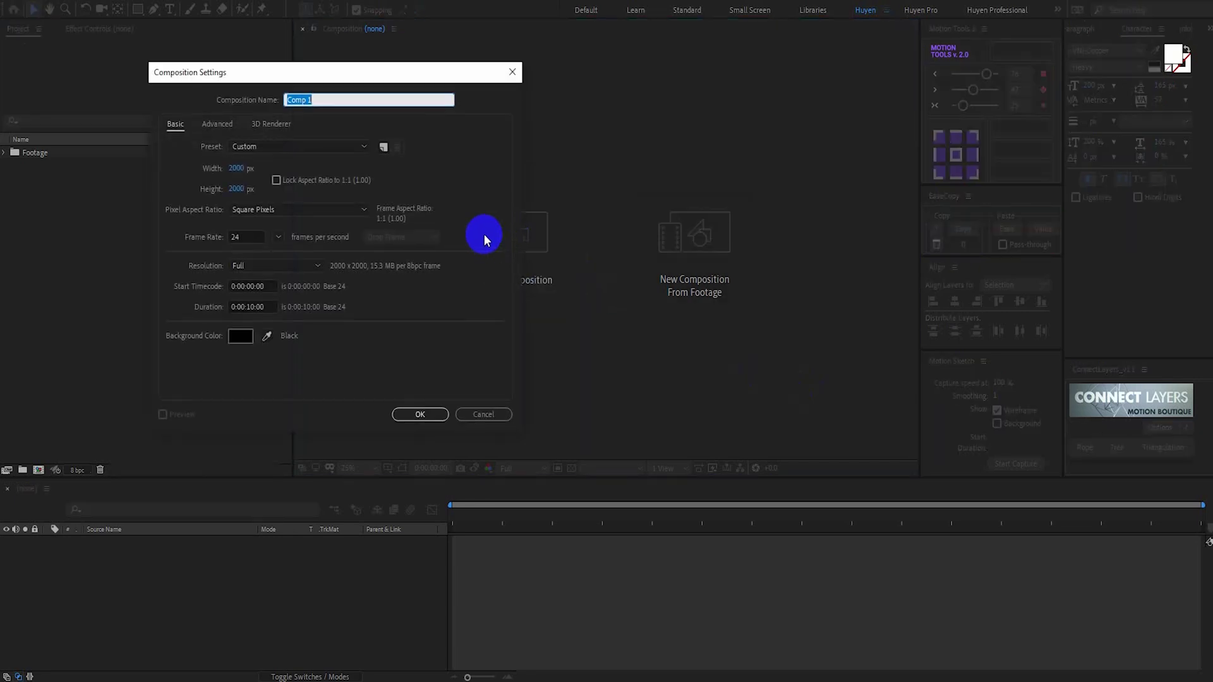
left_click(237, 168)
type("19")
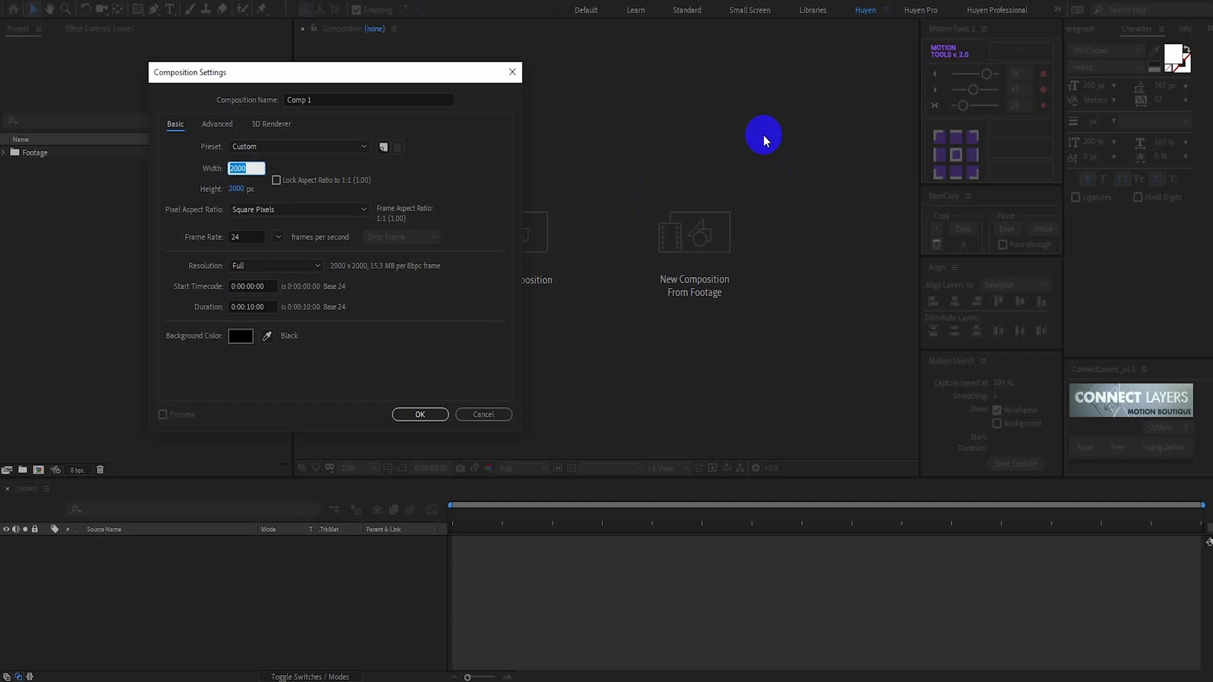
type("20")
key("Tab")
type("1080")
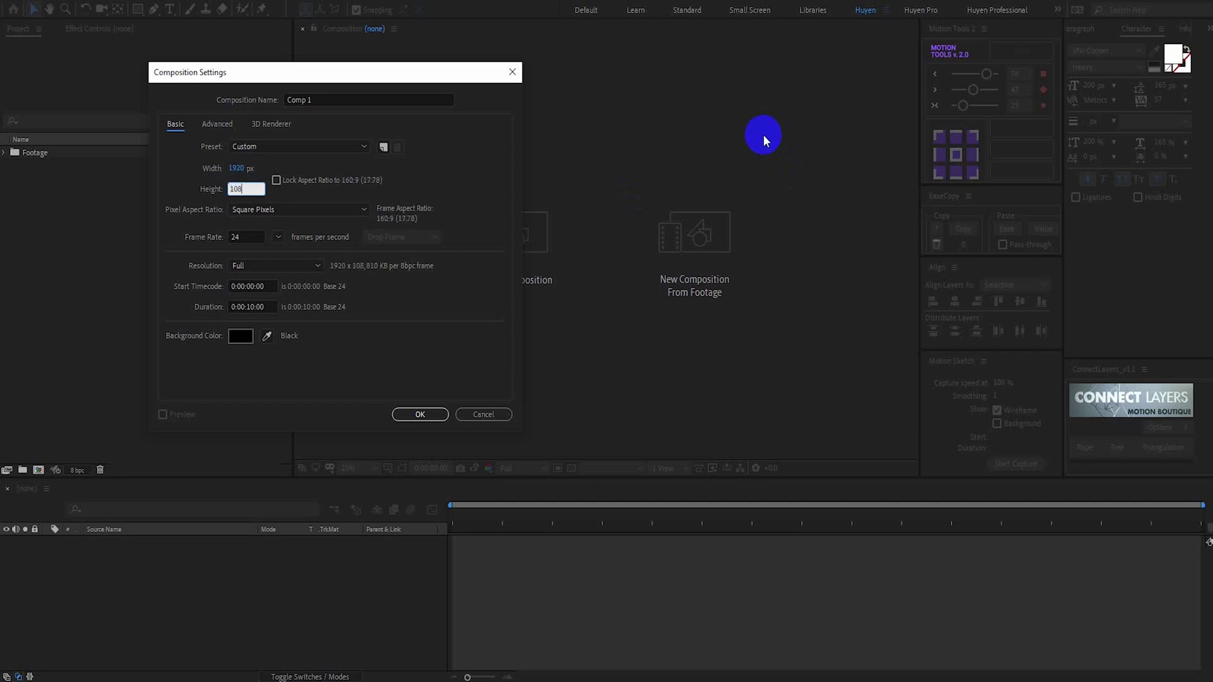
left_click(346, 99)
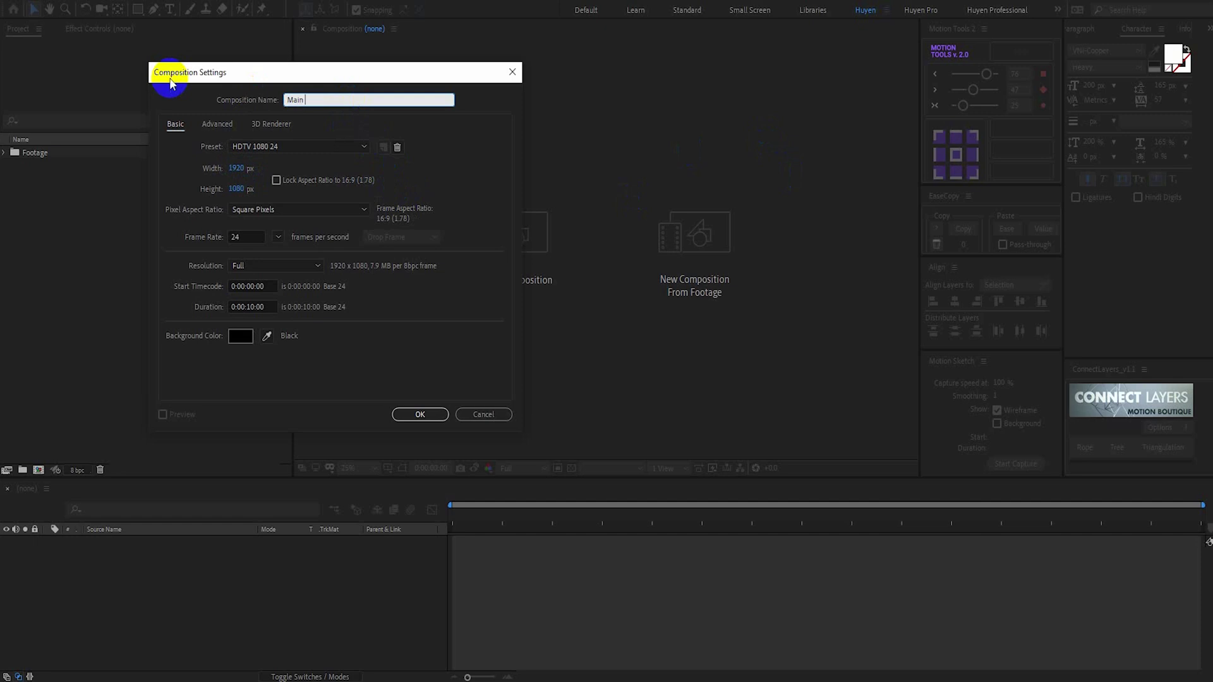
left_click(245, 237)
left_click(416, 414)
Create a second composition named Abstract Design with a size of 2000 × 2000 px
left_click(176, 333)
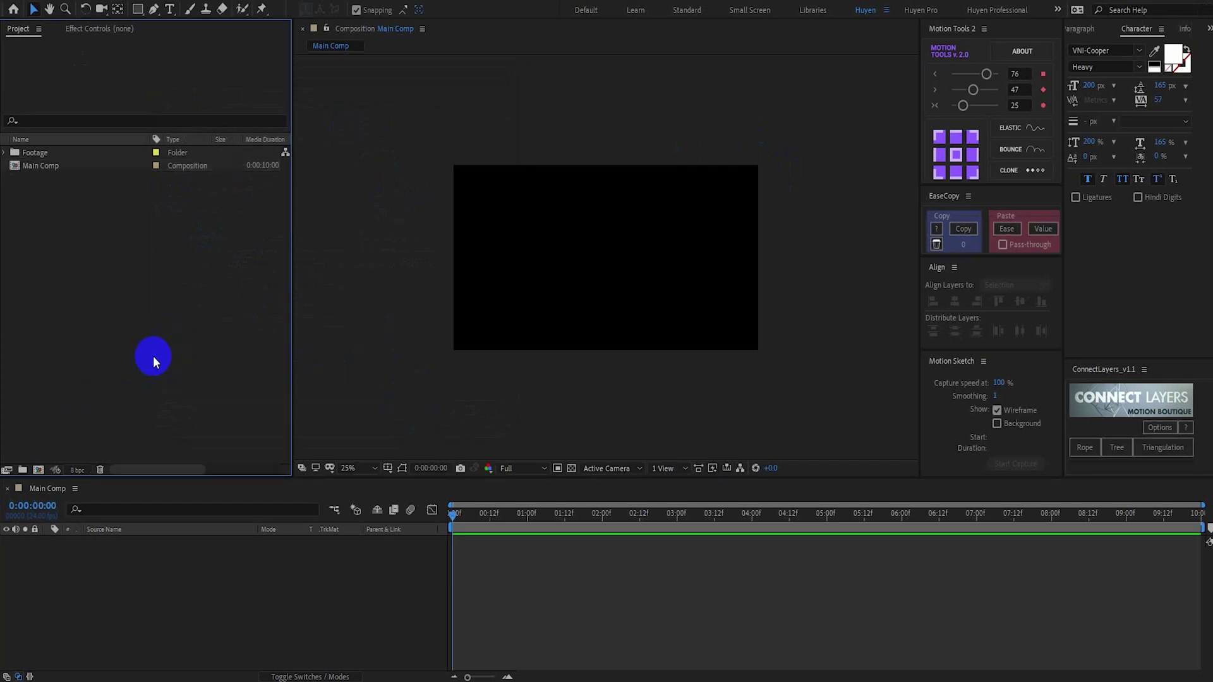
left_click(39, 471)
left_click(237, 172)
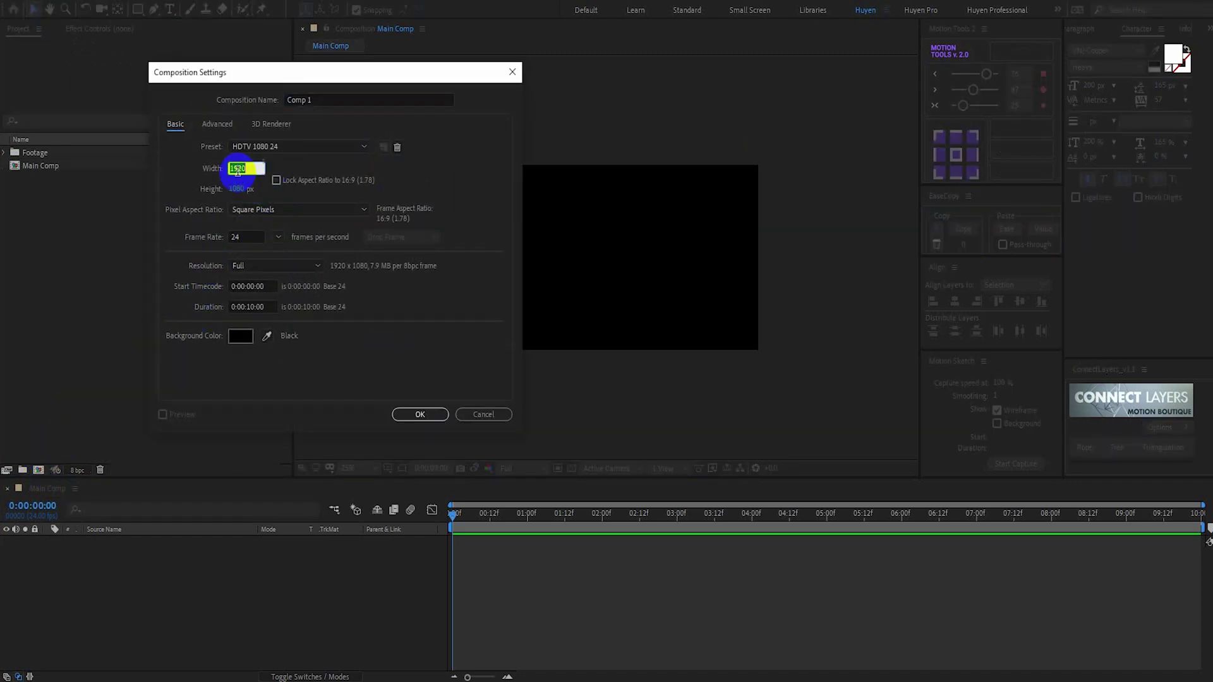
type("2000")
key("Tab")
type("2000")
left_click(342, 101)
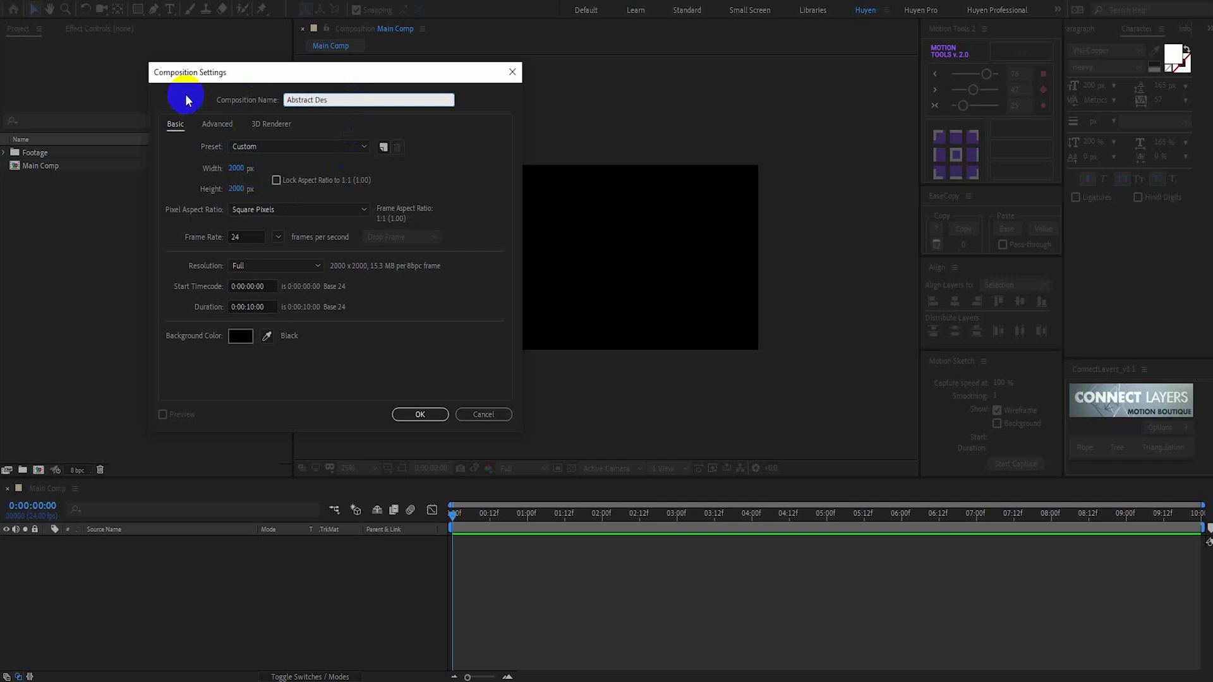
left_click(420, 415)
Add a new composition-sized black solid named Particles to the Abstract Design composition
right_click(237, 603)
mouse_move(297, 458)
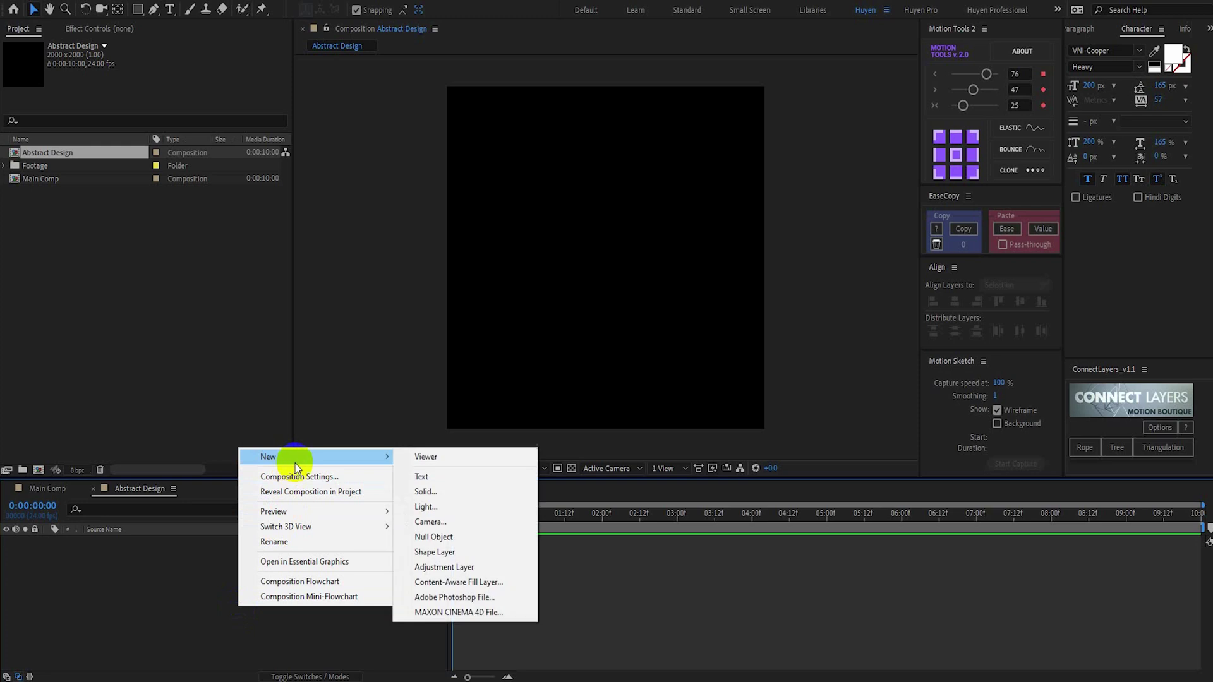
left_click(441, 494)
type("Particles")
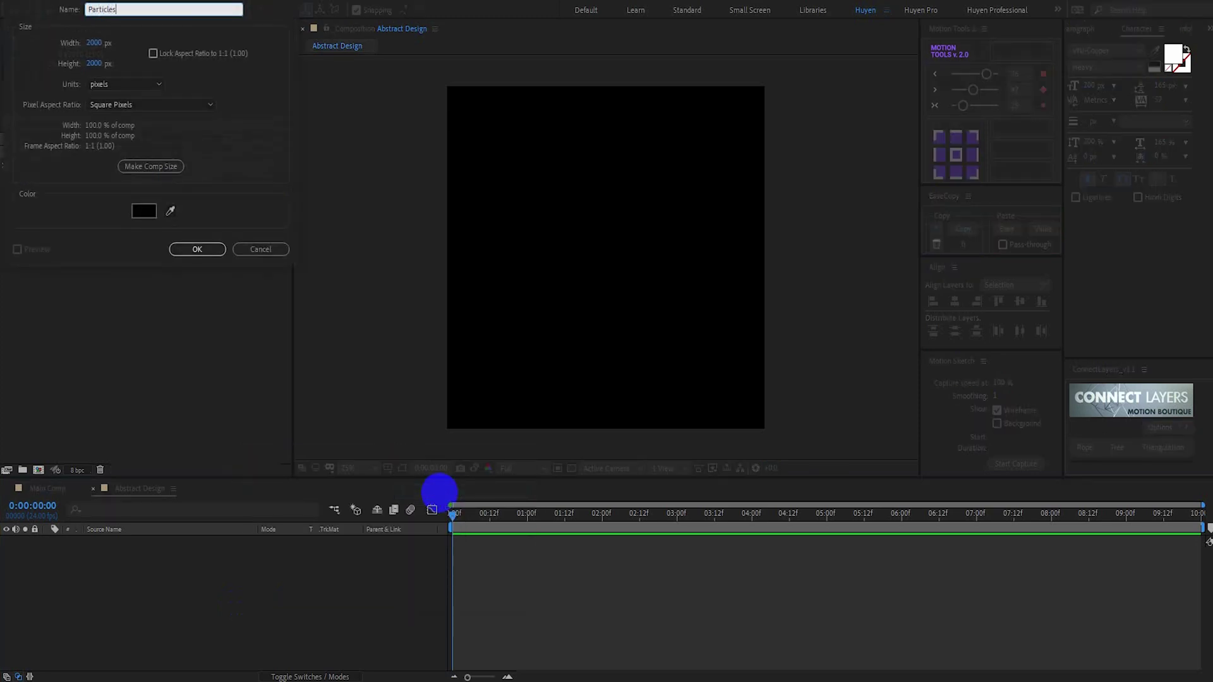
left_click(210, 251)
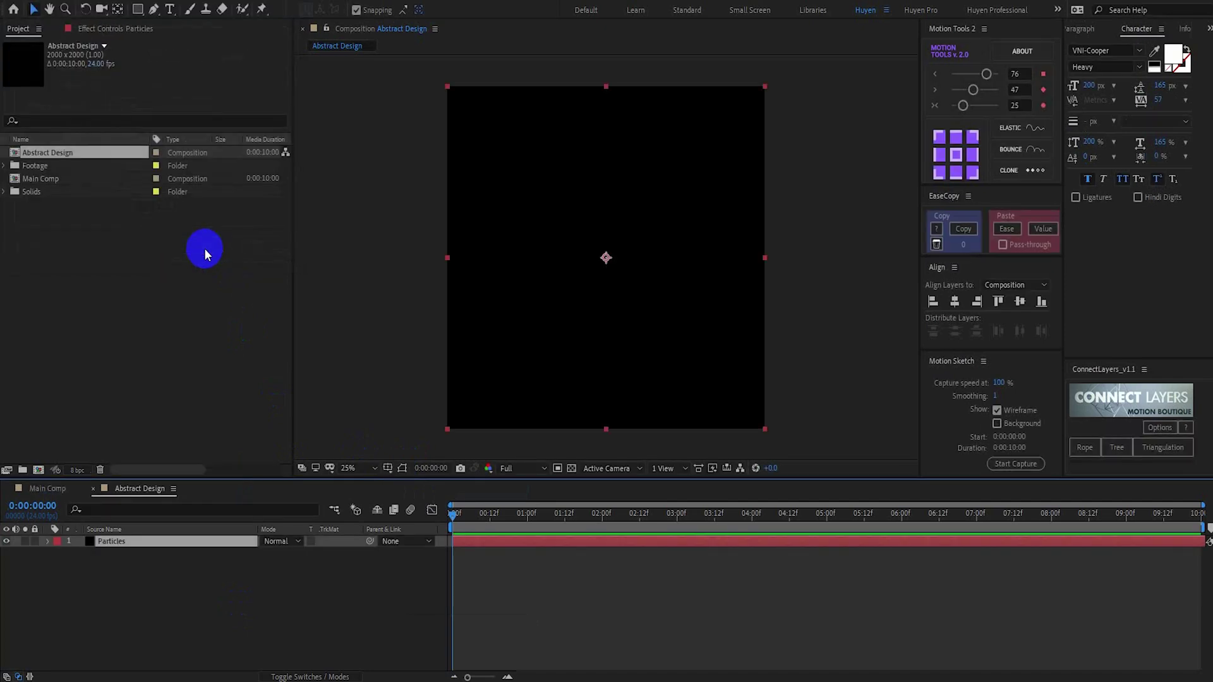
Find the Particular effect and apply it to the Particles layer
key("ctrl+space")
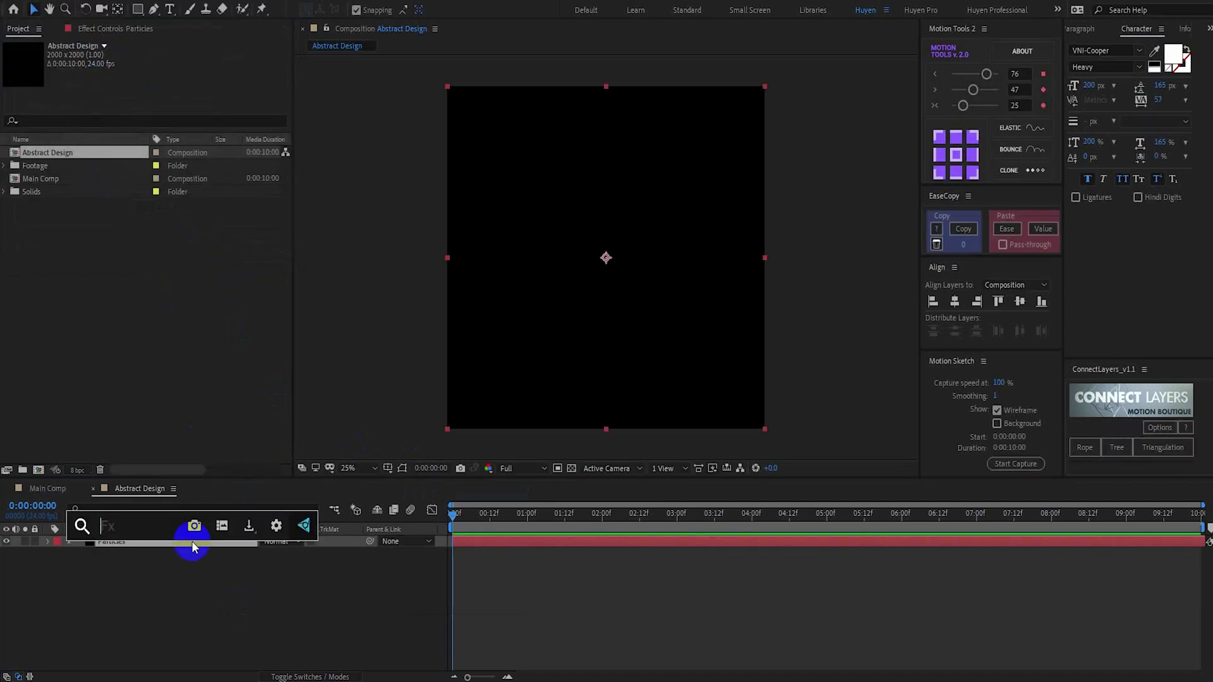
type("par")
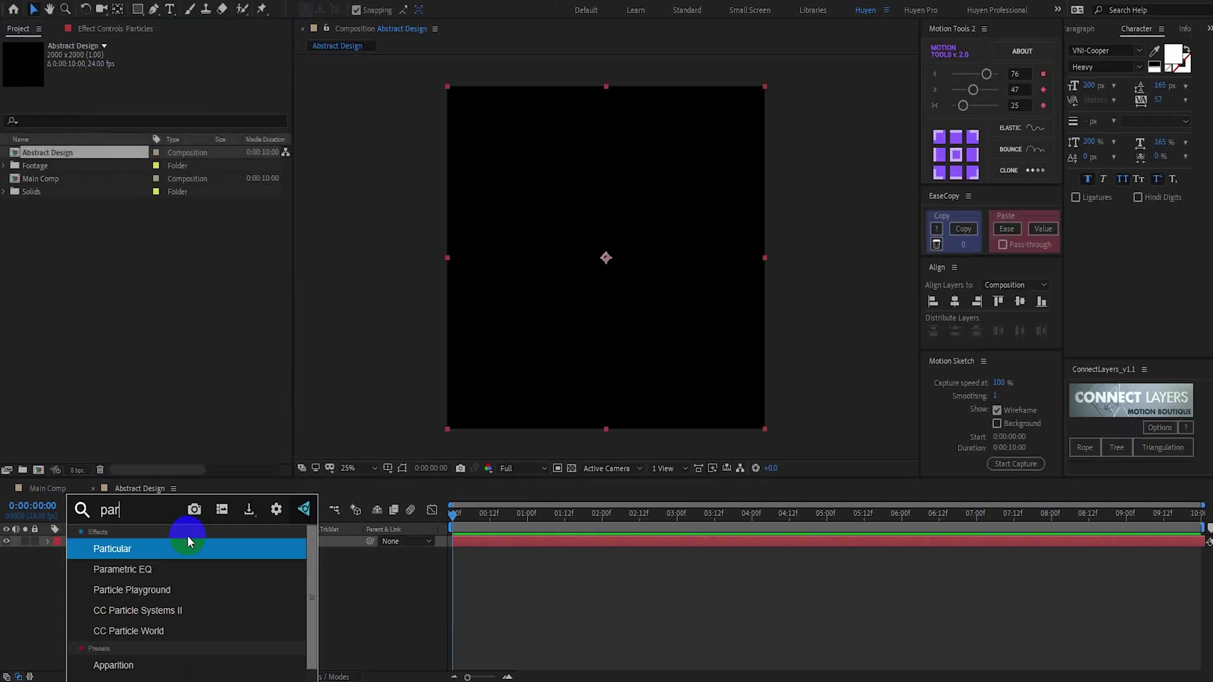
left_click(109, 549)
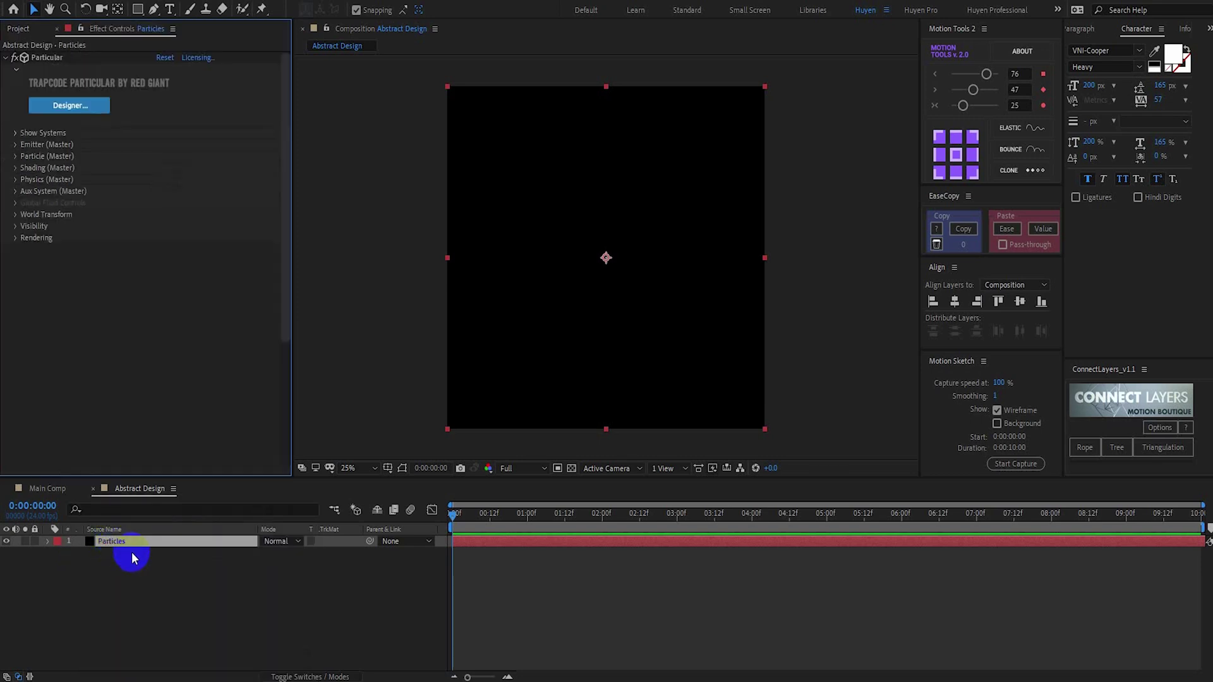
Set the Particular emitter to 120 particles/sec with the Box type and preview the particles at about 0:00:02:17
left_click(15, 145)
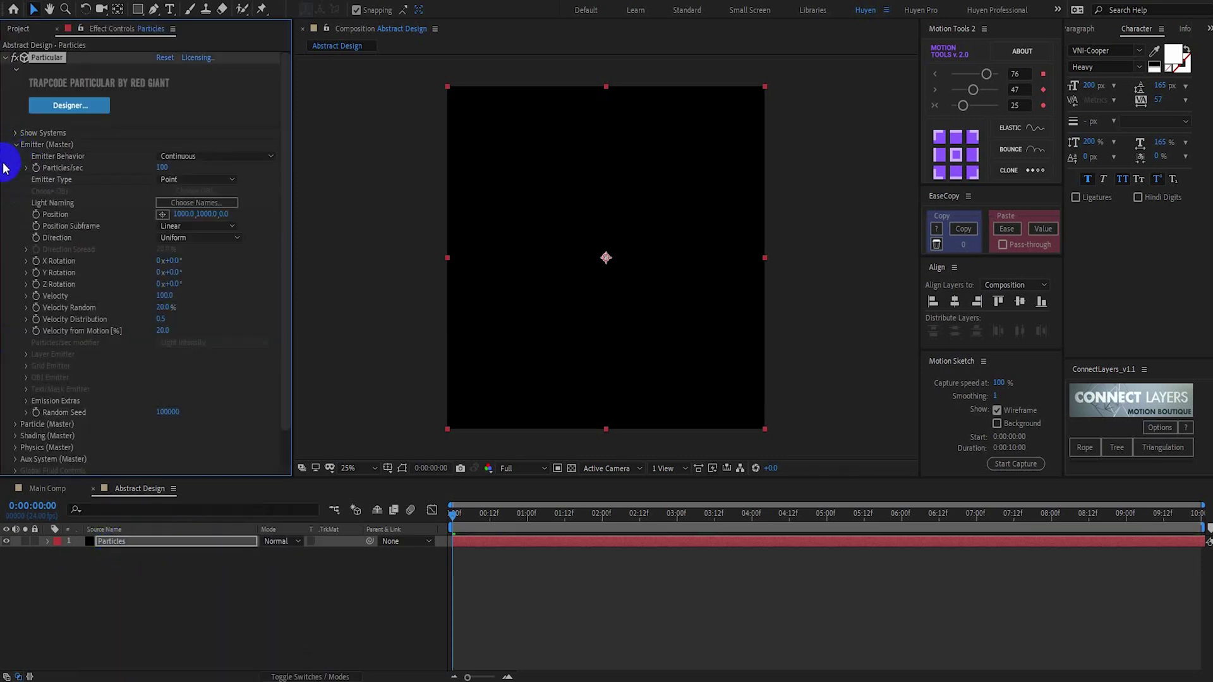
left_click(162, 167)
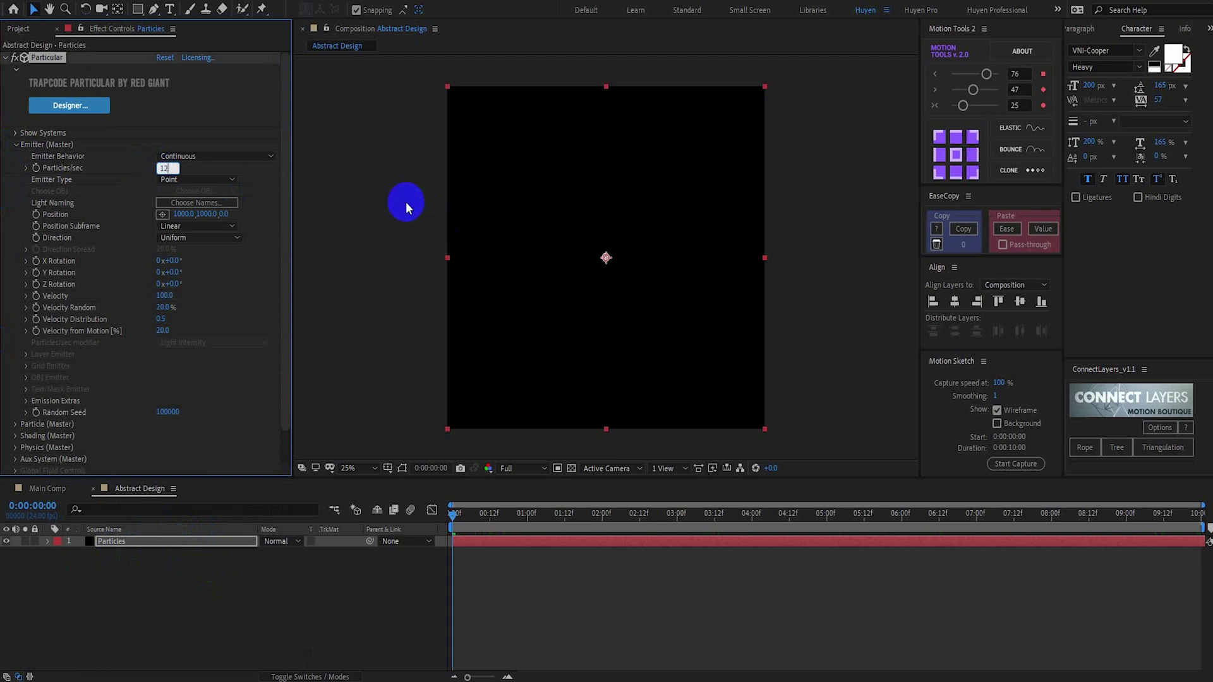
type("120")
left_click(188, 182)
left_click(104, 179)
left_click(190, 180)
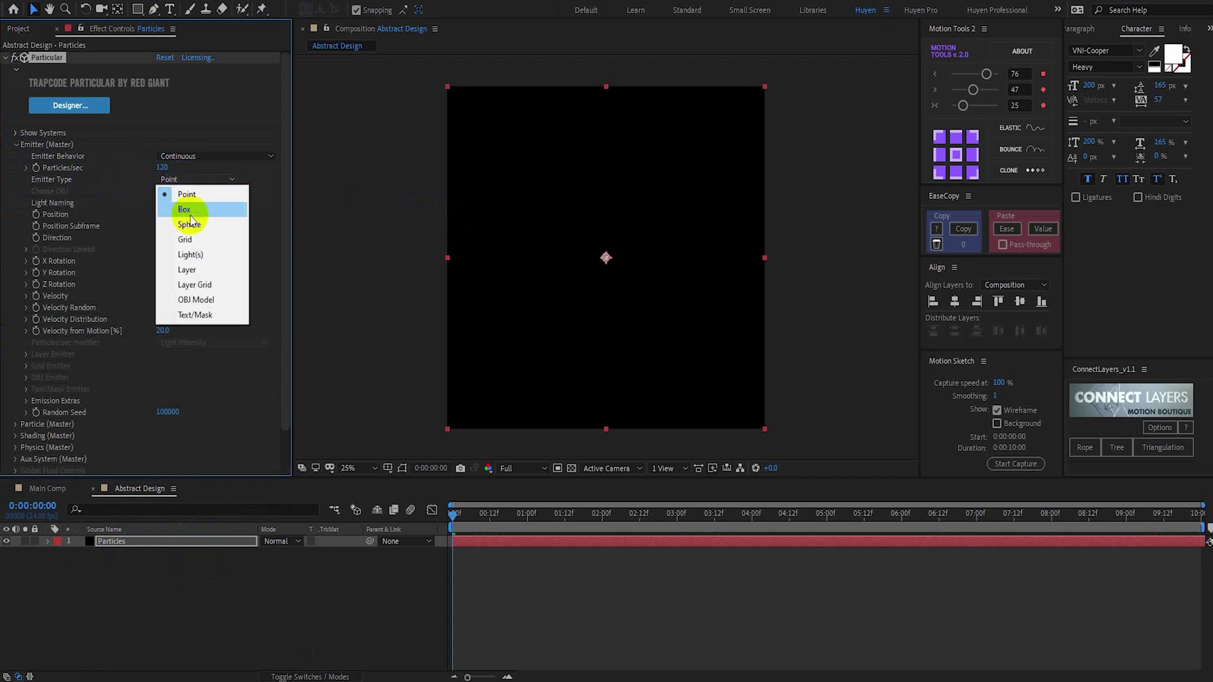
left_click(186, 209)
left_click(562, 515)
left_click_drag(562, 517, 655, 517)
left_click(109, 355)
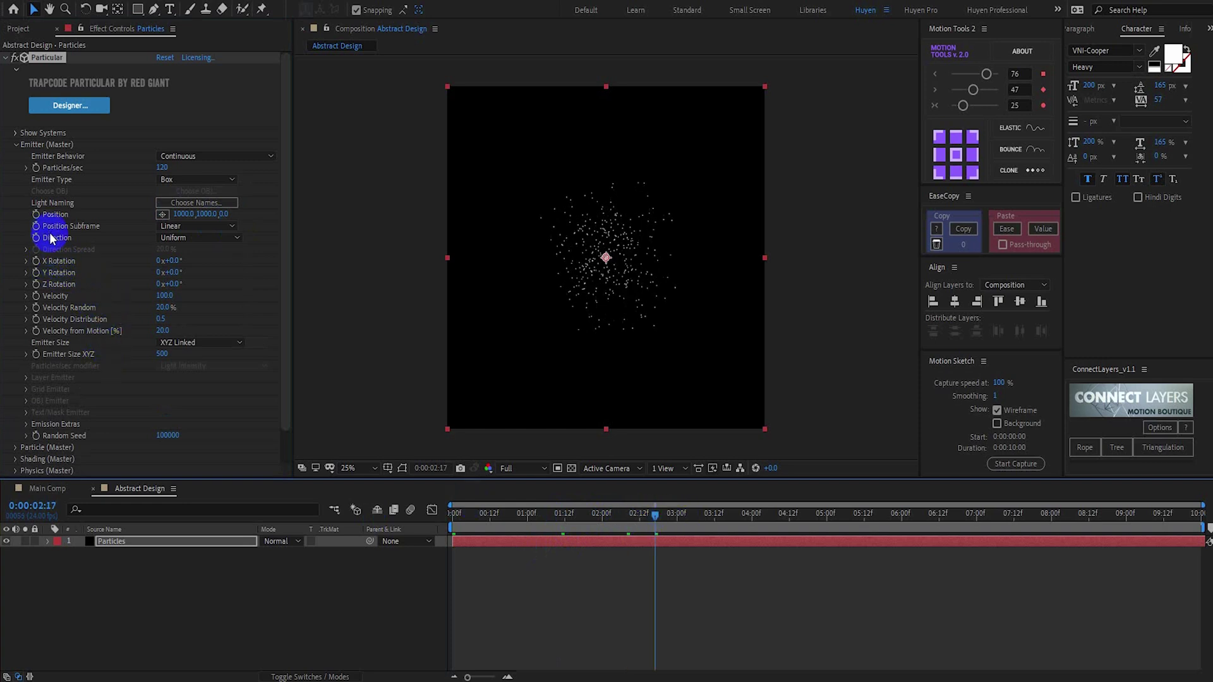
Set the emitter's direction to Directional with a direction spread of 0%
left_click(180, 237)
left_click(180, 265)
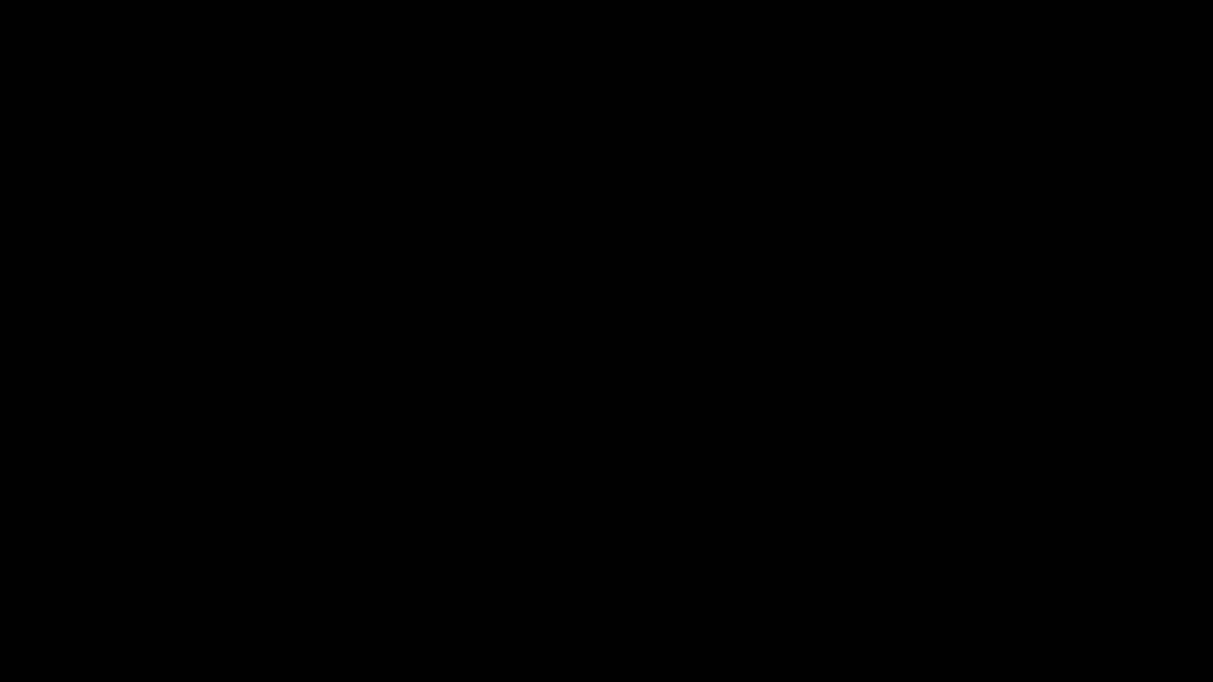
left_click(165, 249)
type("0")
key("Return")
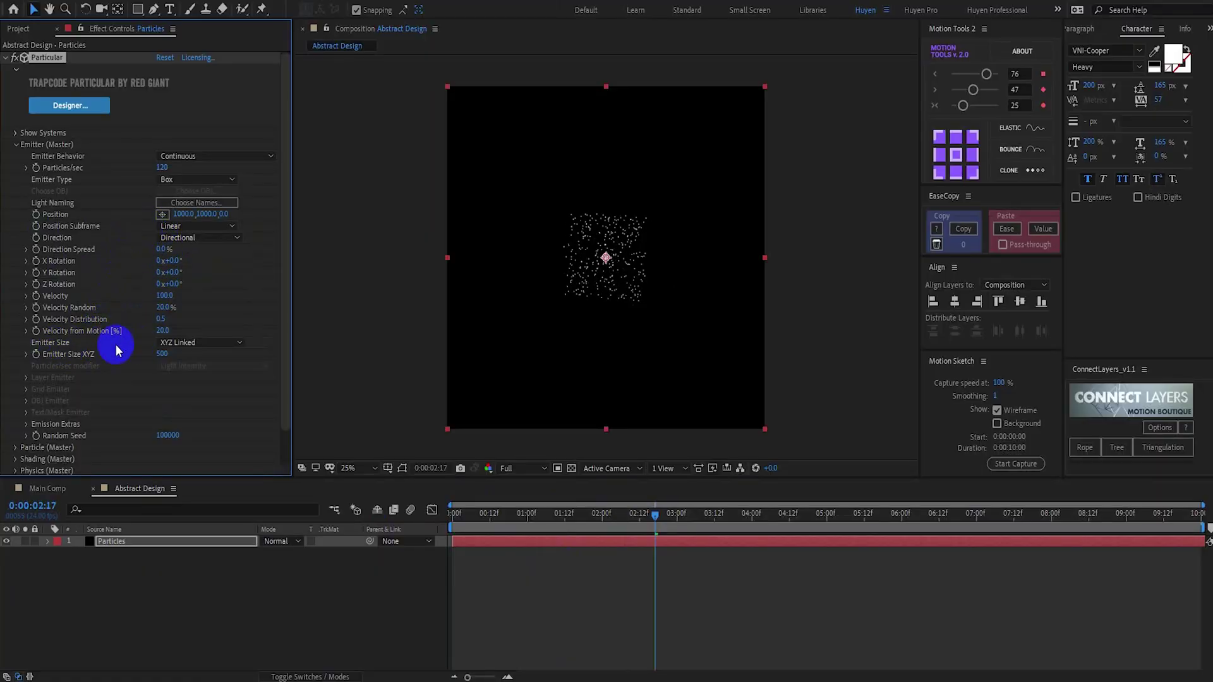
Switch the emitter size to XYZ Individual and set Emitter Size X to 3200 and Y to 0
left_click(165, 343)
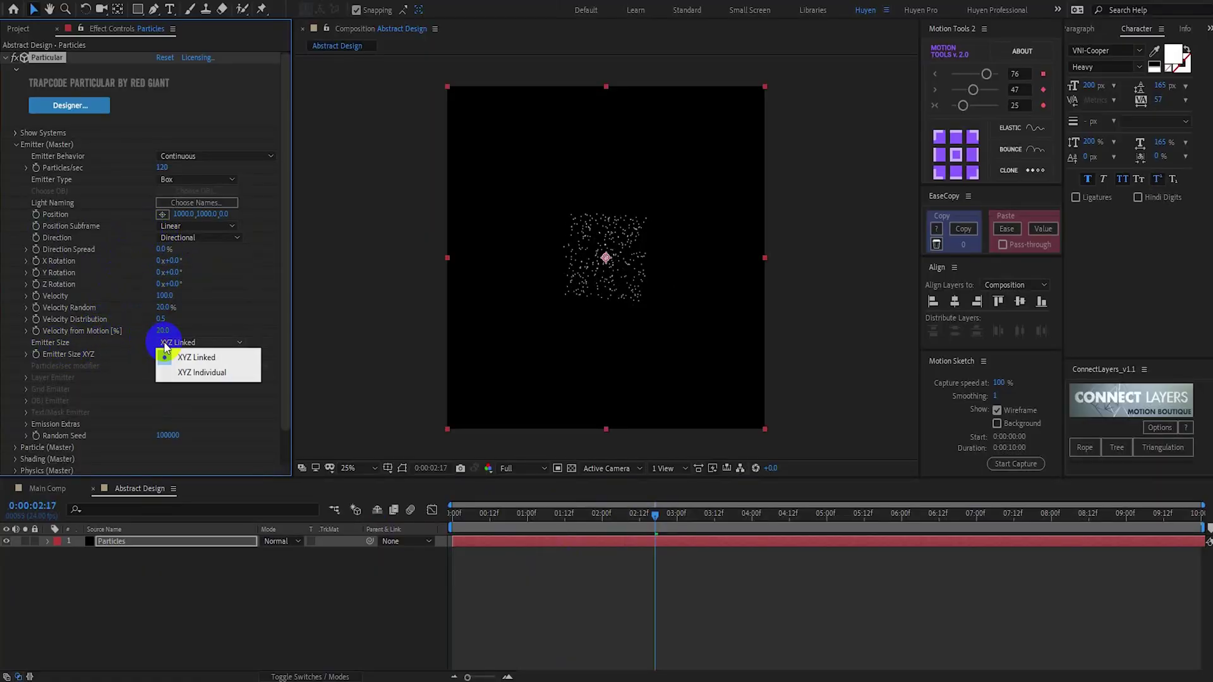
left_click(179, 374)
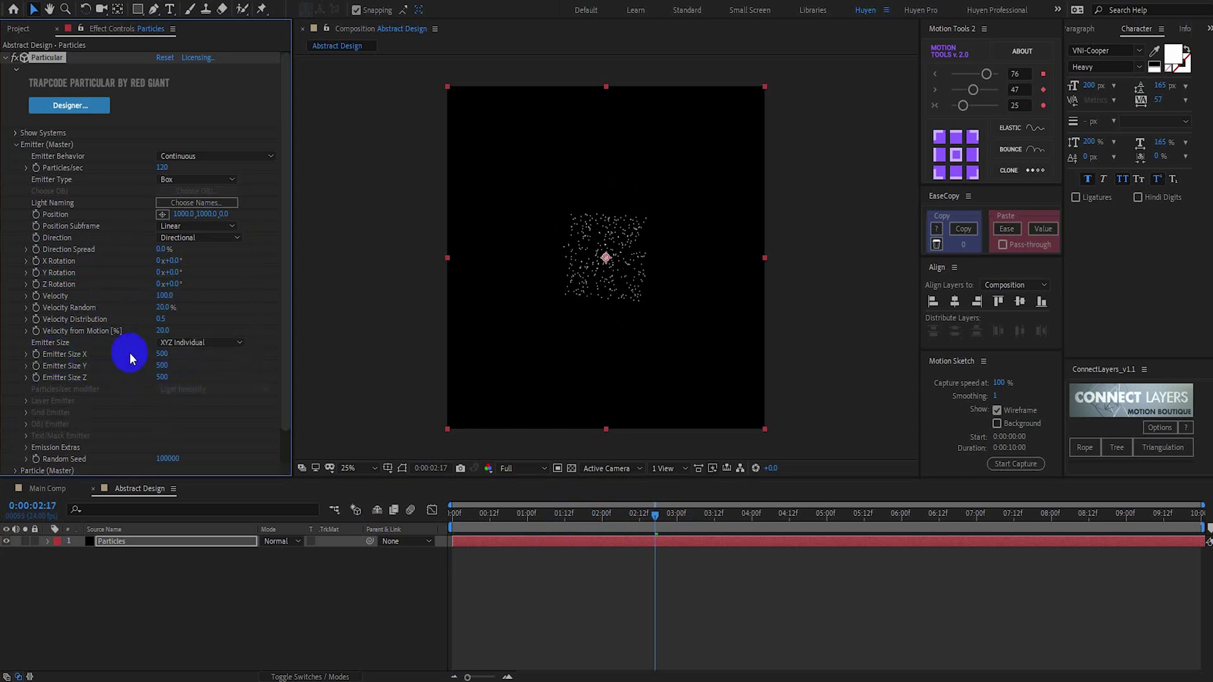
left_click(158, 355)
type("321")
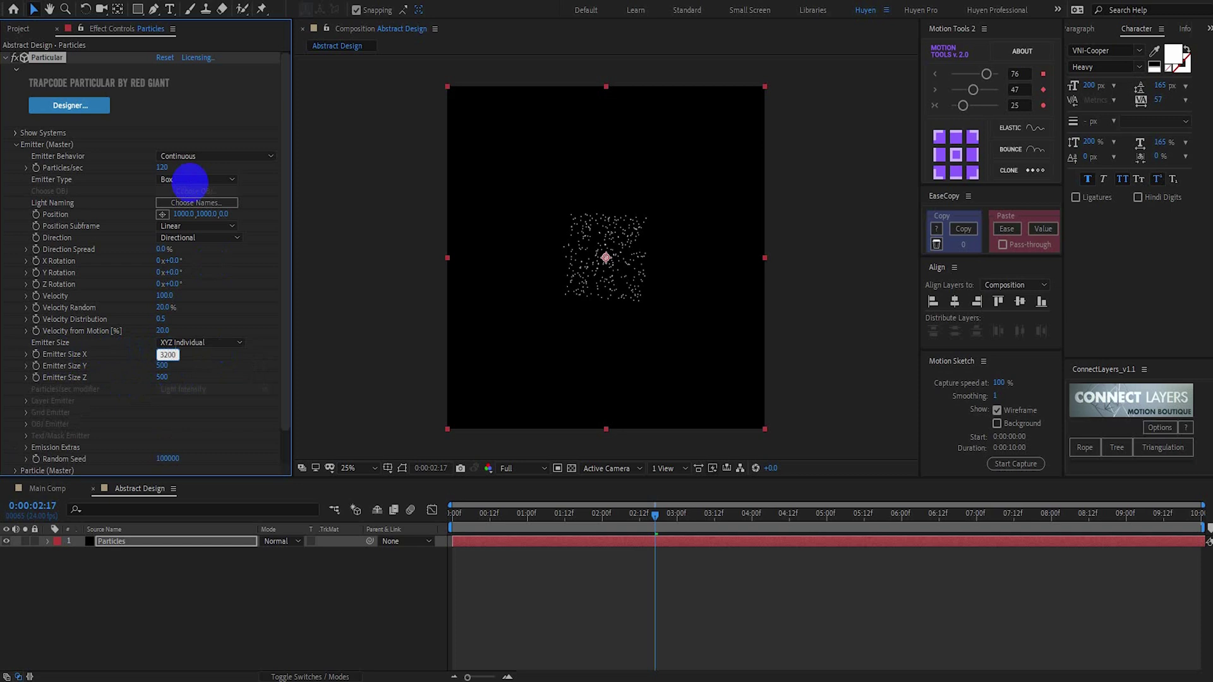
left_click(162, 366)
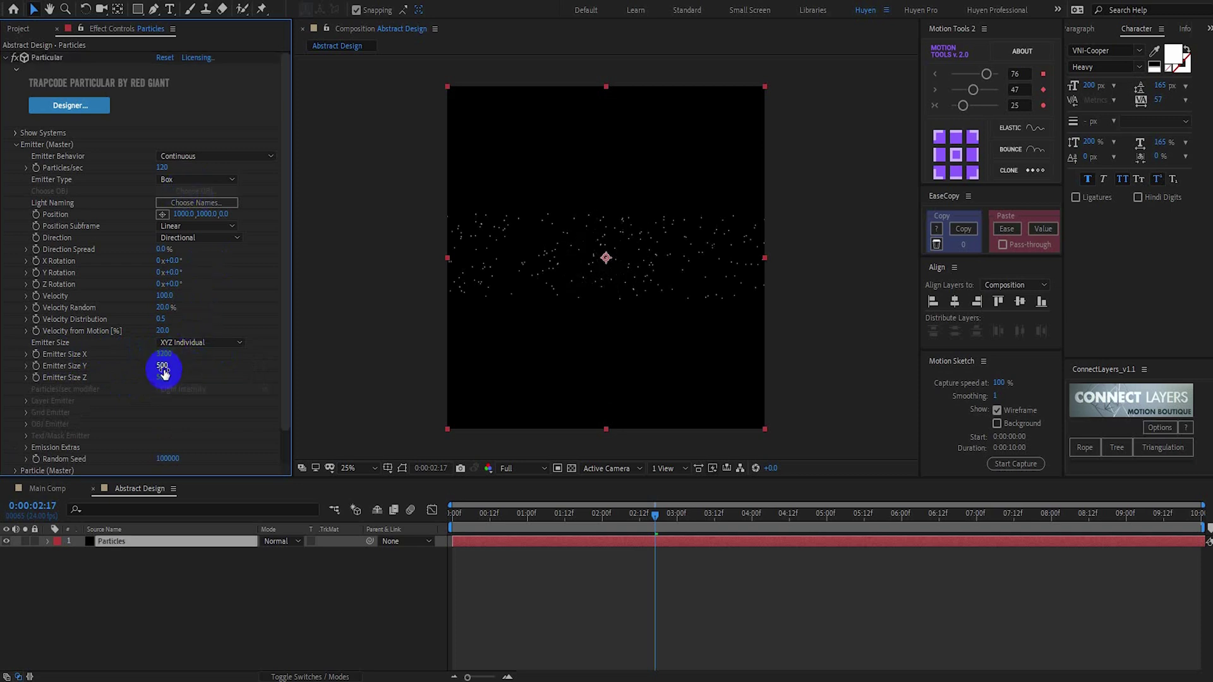
type("0")
left_click(271, 298)
left_click(529, 268)
Set the particle life to 15 seconds in Particular's master particle settings
scroll(14, 440, "down", 1)
left_click(15, 435)
scroll(14, 436, "down", 6)
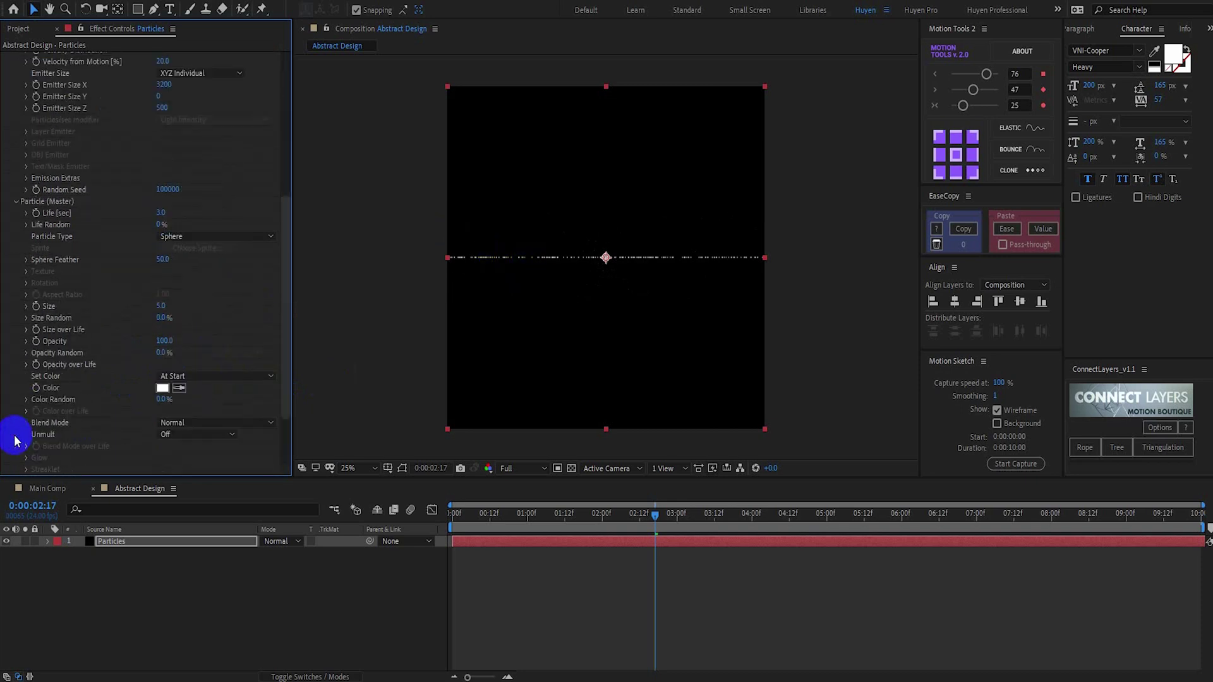
type("15")
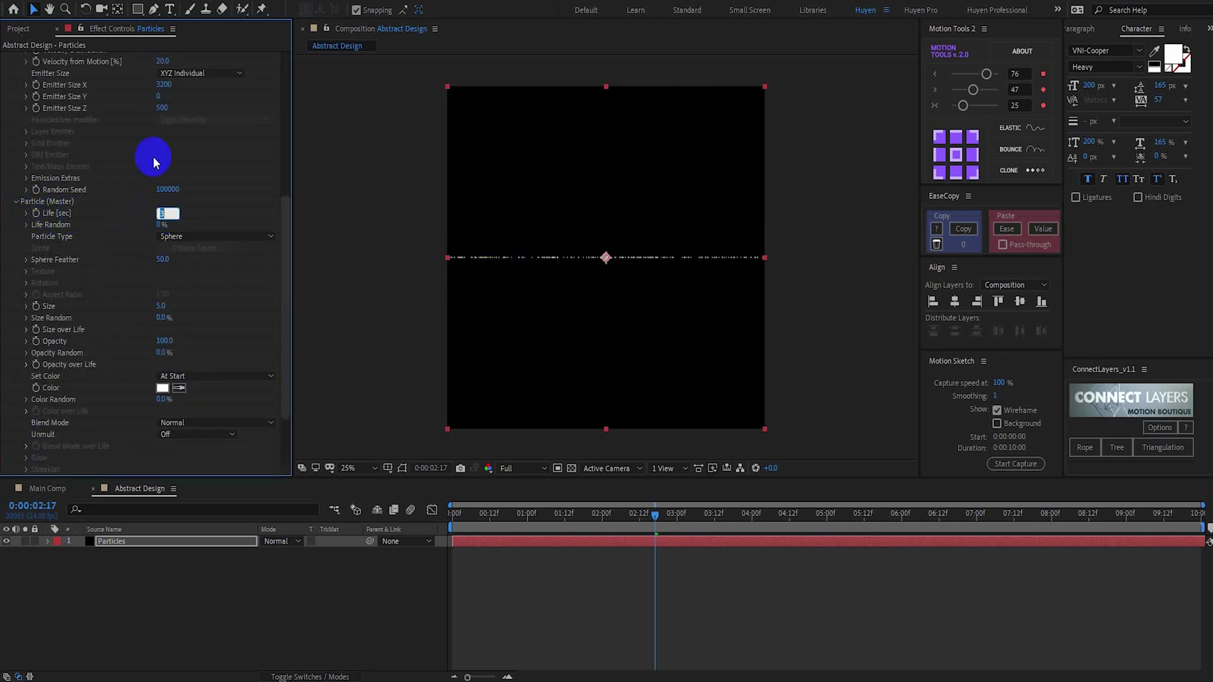
left_click(153, 156)
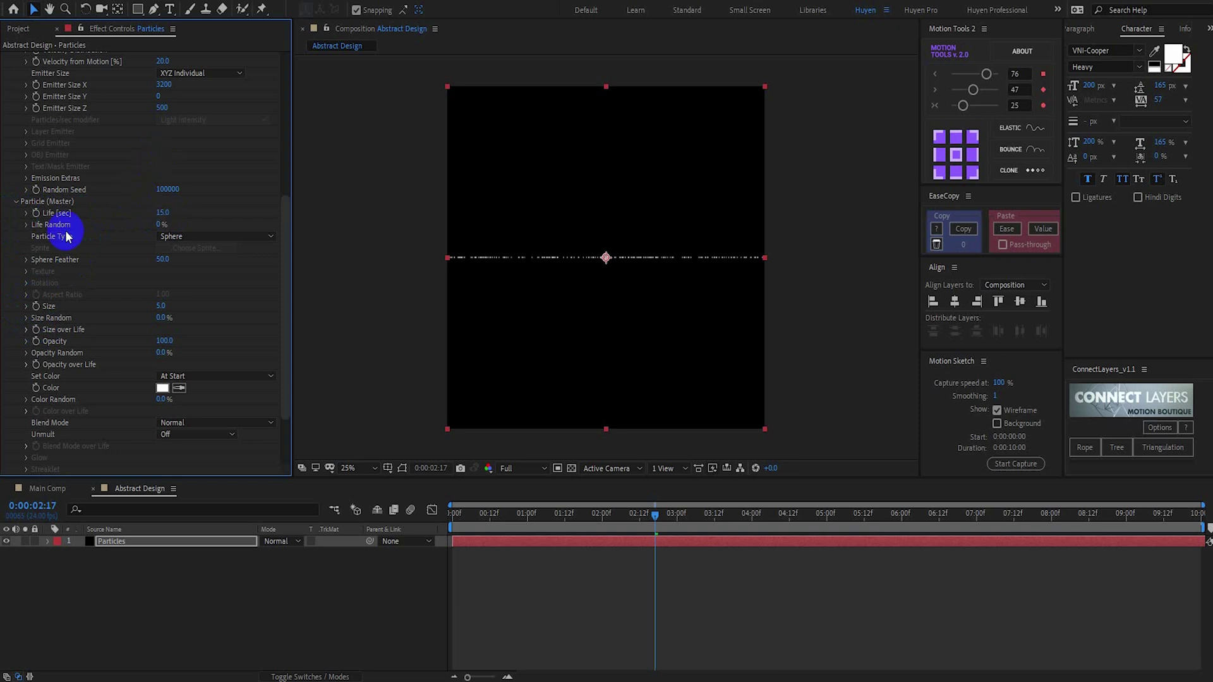
Change the particle type to Square and set the particle opacity to 60
left_click(169, 238)
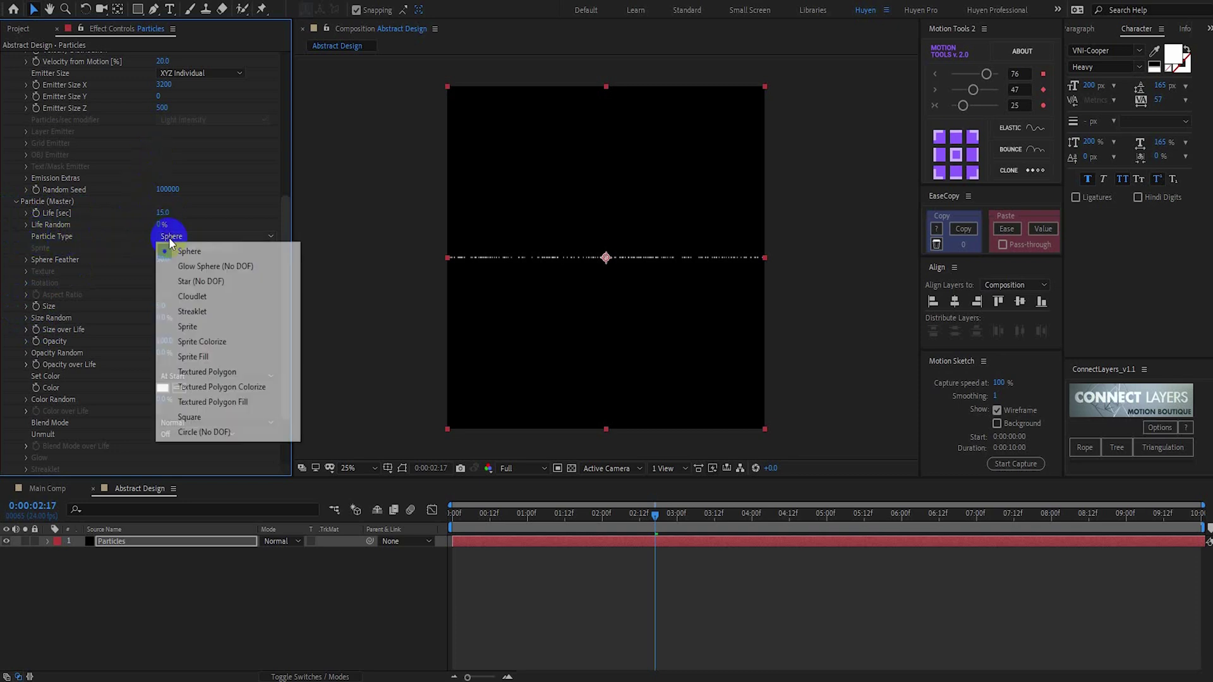
left_click(193, 418)
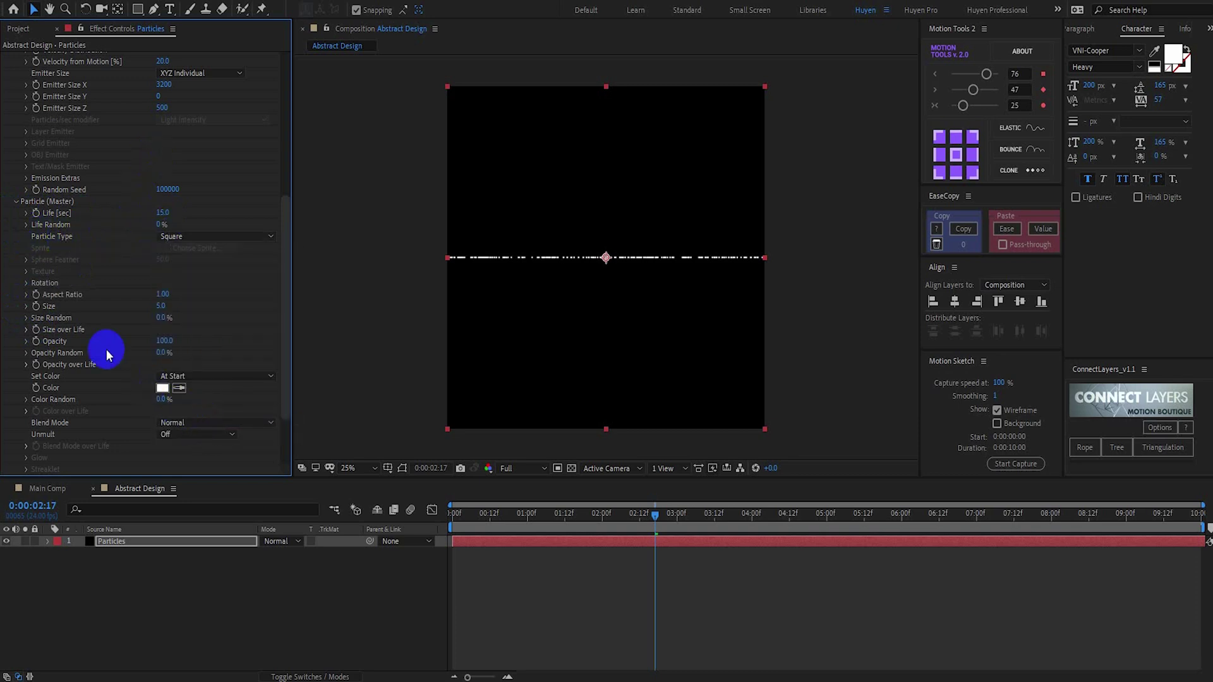
left_click(164, 341)
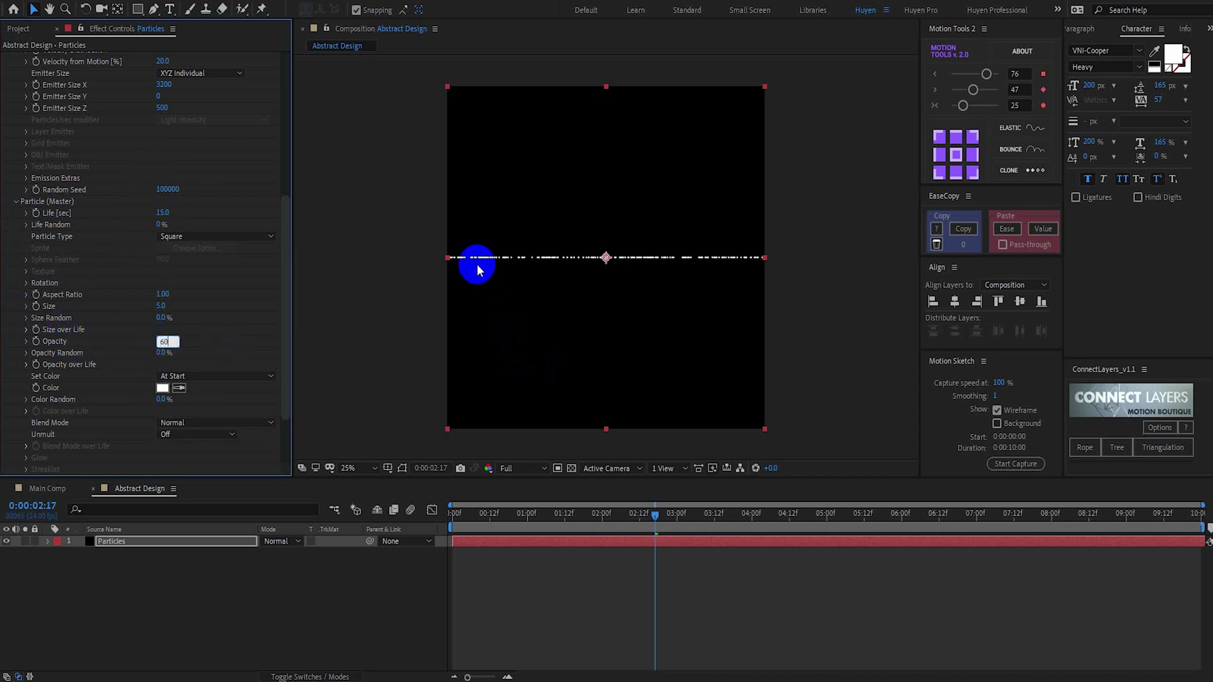
key("Return")
Set the gravity to 15 in Particular's master physics settings
scroll(128, 370, "down", 3)
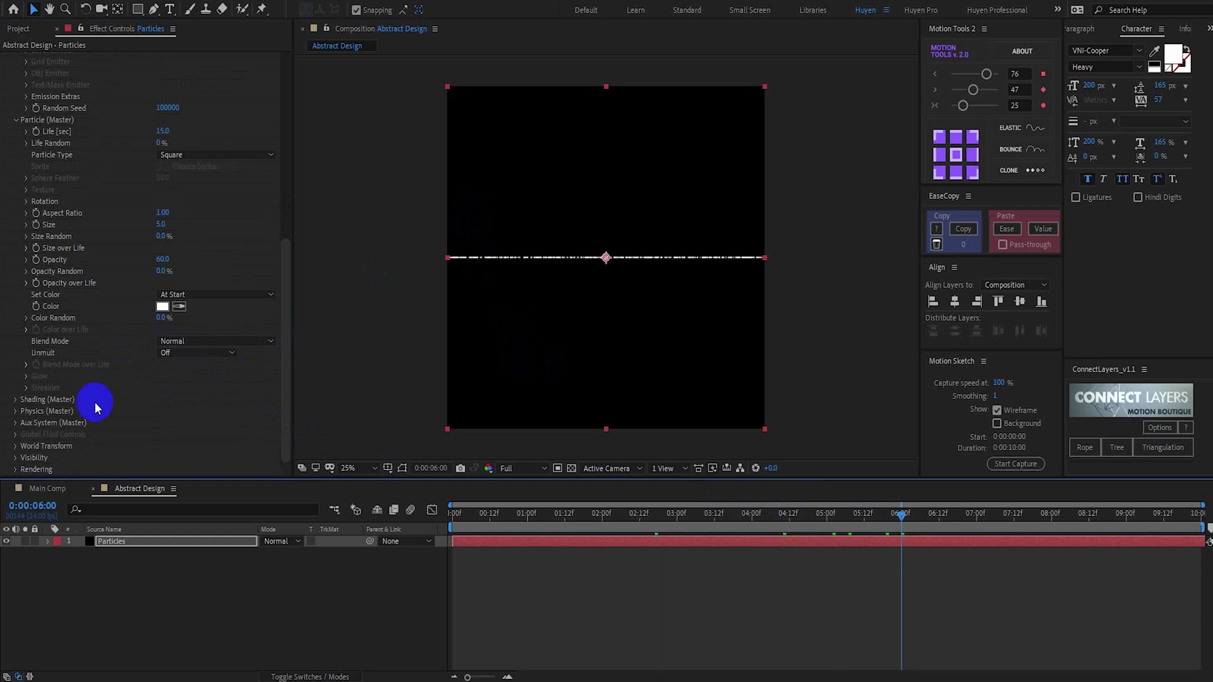
left_click(15, 413)
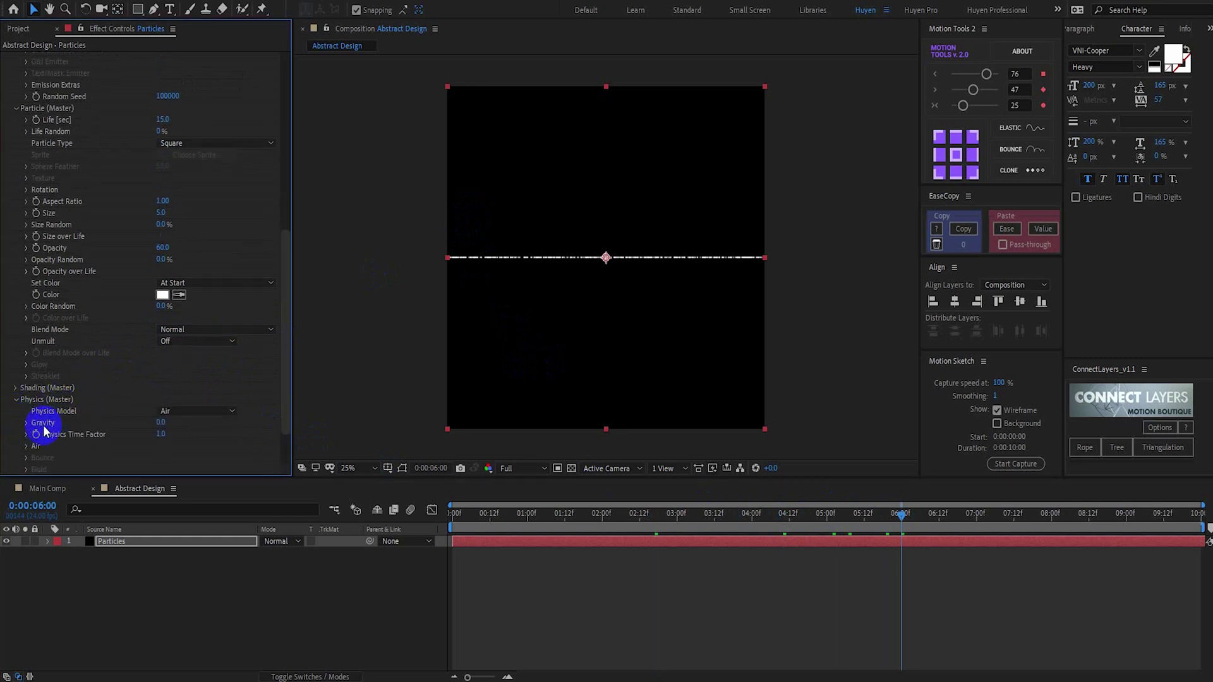
left_click(162, 423)
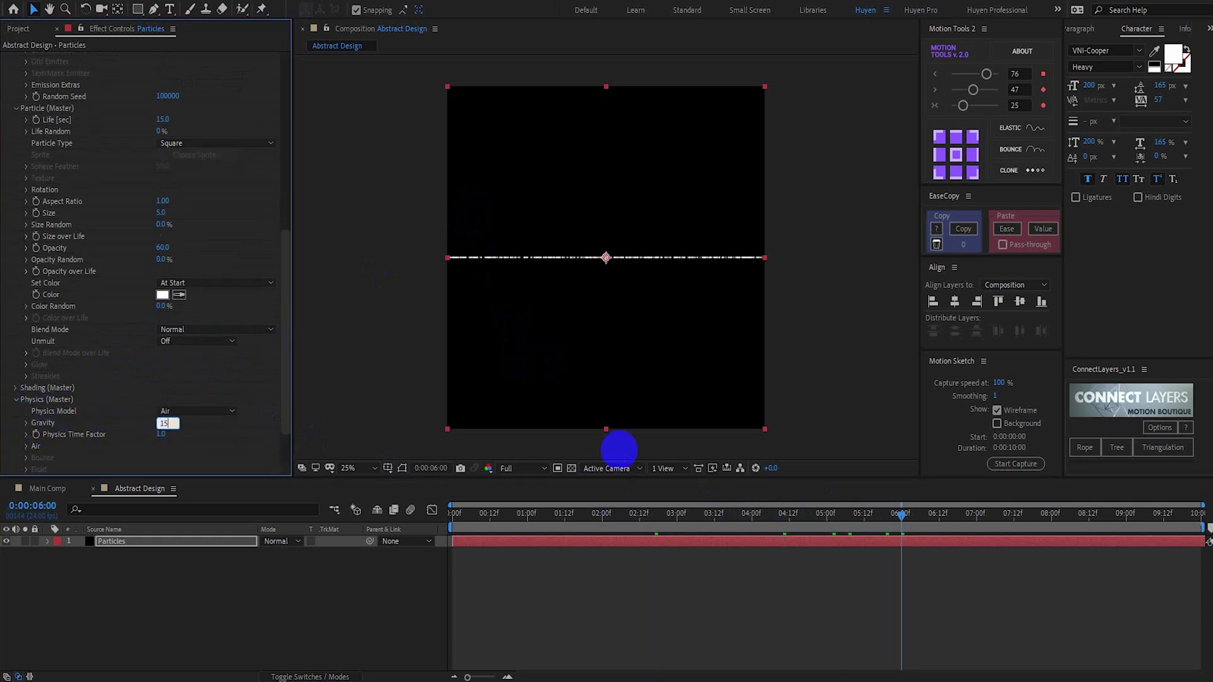
key("Return")
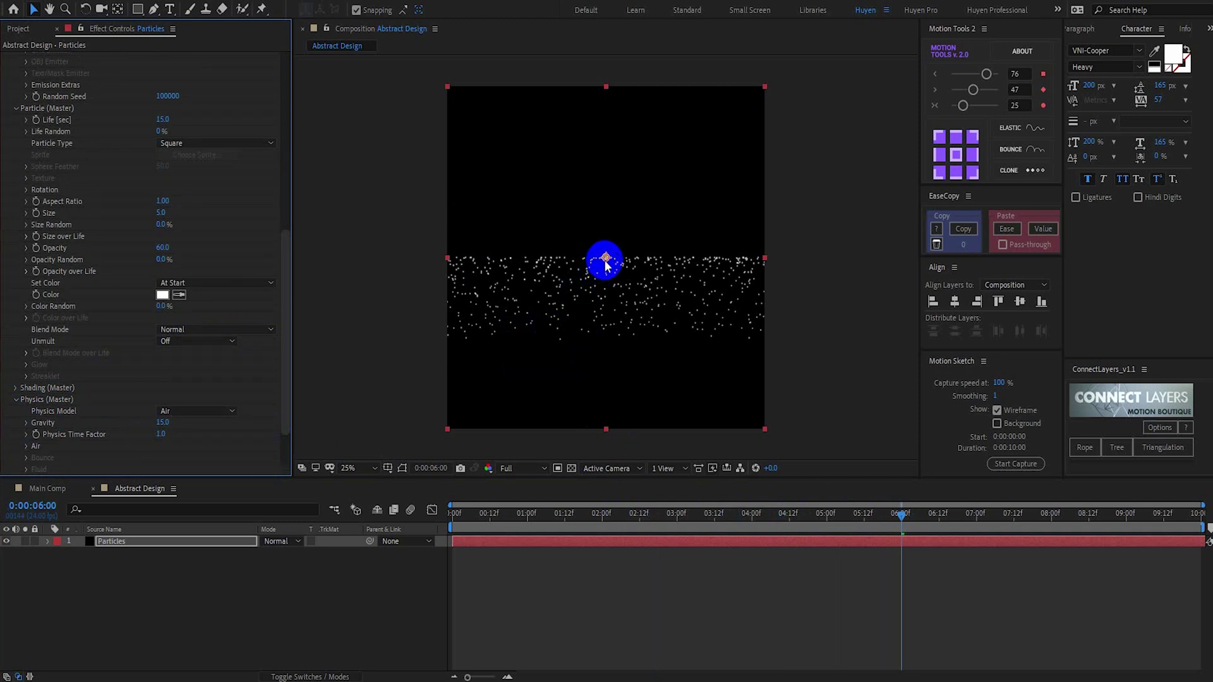
Move the particle emitter's position point upward from the composition's center to well above its upper edge
left_click(606, 265)
left_click_drag(606, 259, 602, 60)
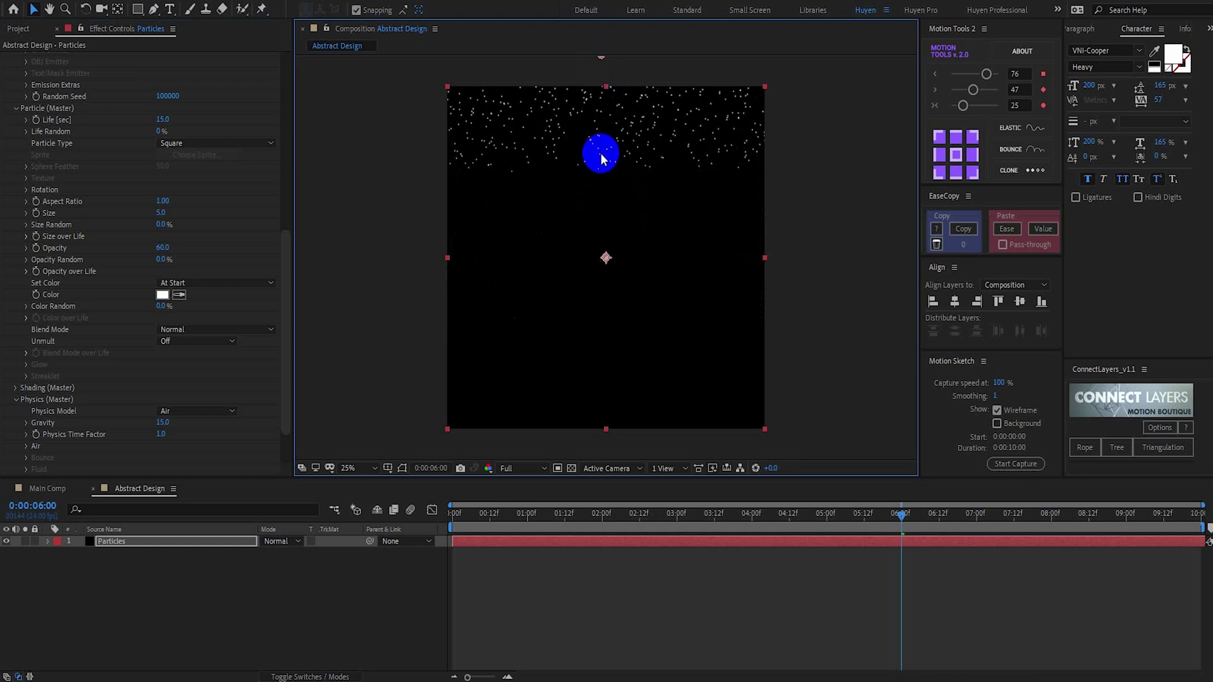
key("comma")
left_click_drag(604, 157, 603, 138)
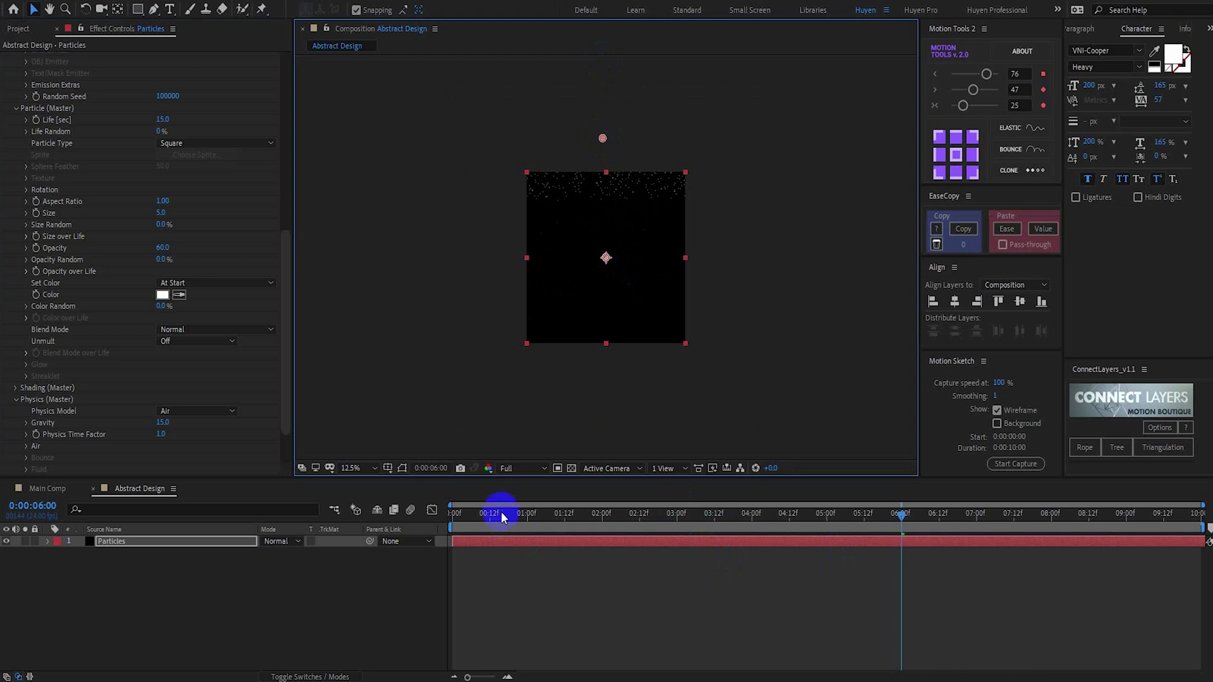
Enlarge the composition view and preview the falling particles along the timeline from the start
key("period")
left_click_drag(501, 513, 444, 517)
left_click_drag(827, 551, 516, 553)
left_click_drag(881, 544, 651, 553)
key("space")
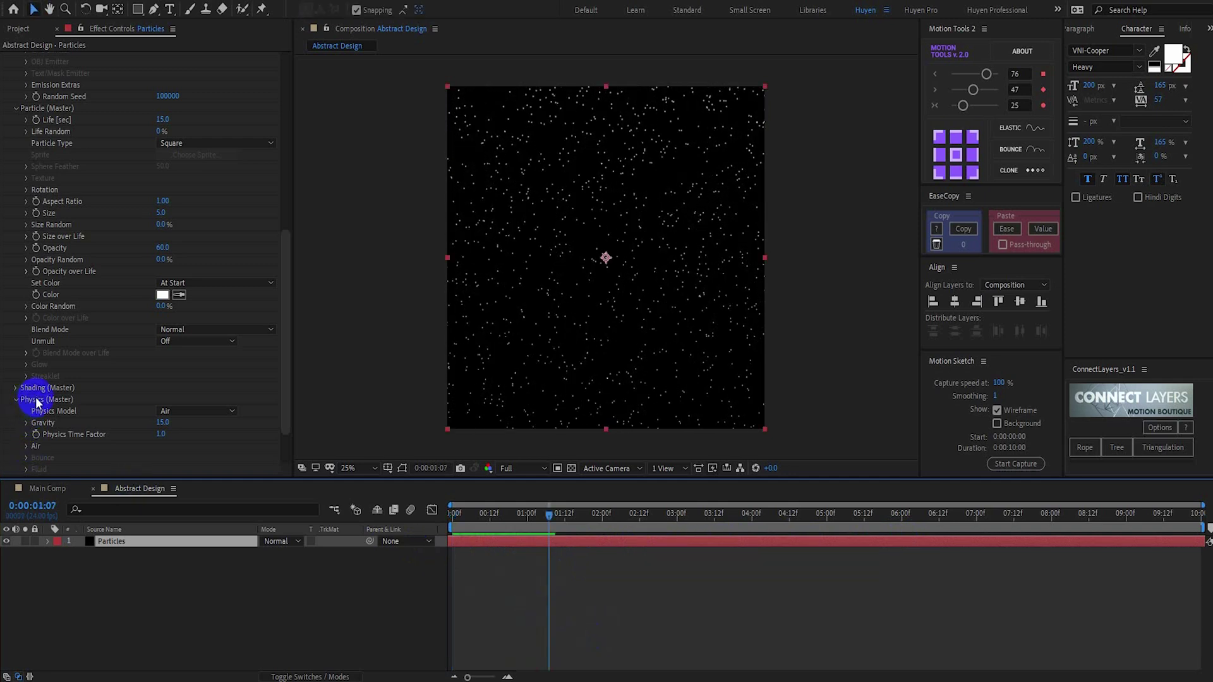
Shape the master particle Opacity over Life curve from the fade-in/fade-out preset, raising its end to full opacity so only the fade-in remains
scroll(47, 342, "up", 3)
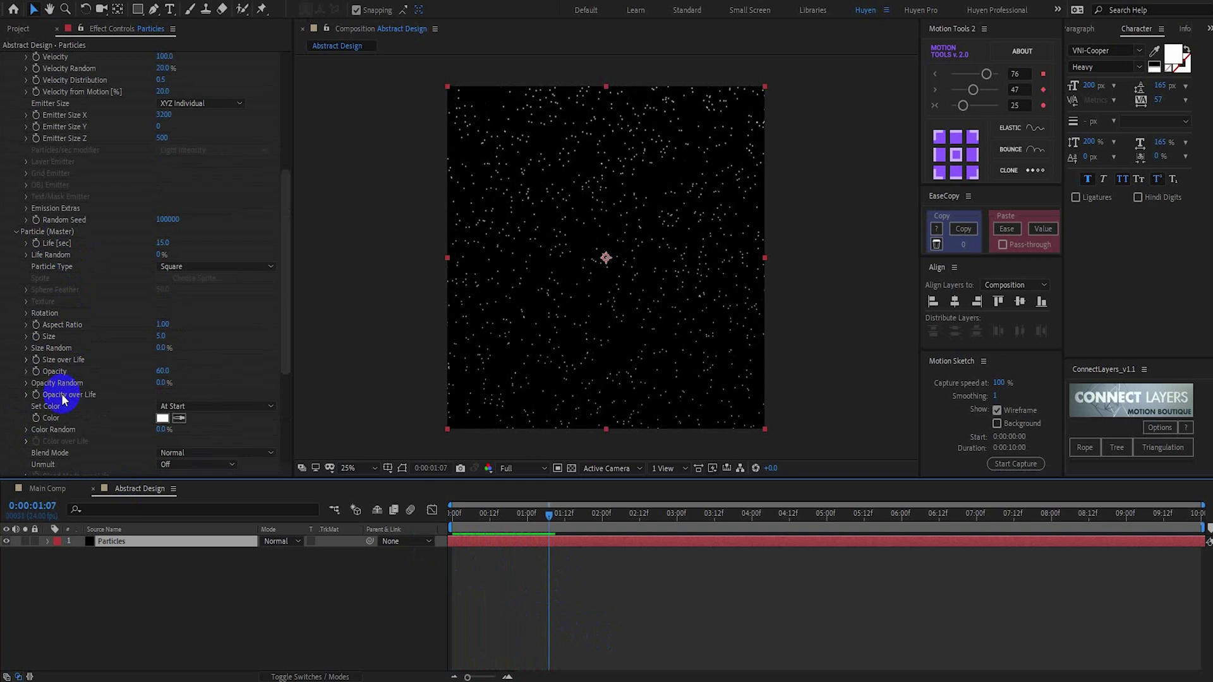
left_click(26, 395)
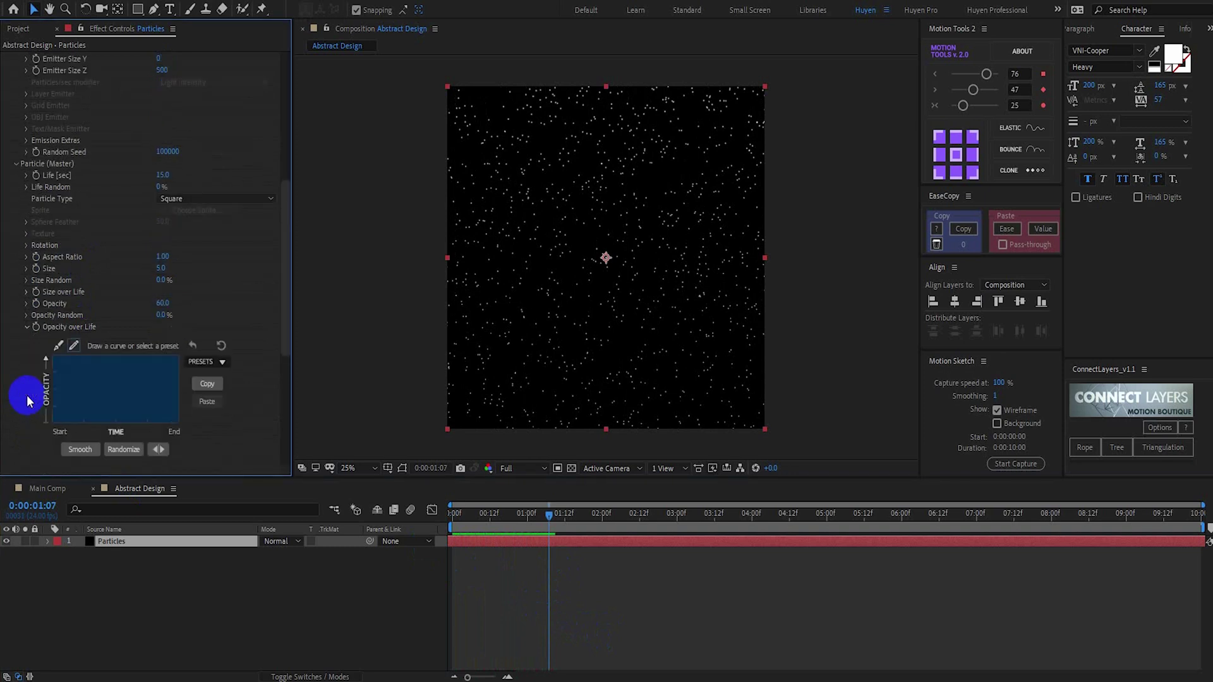
left_click(203, 362)
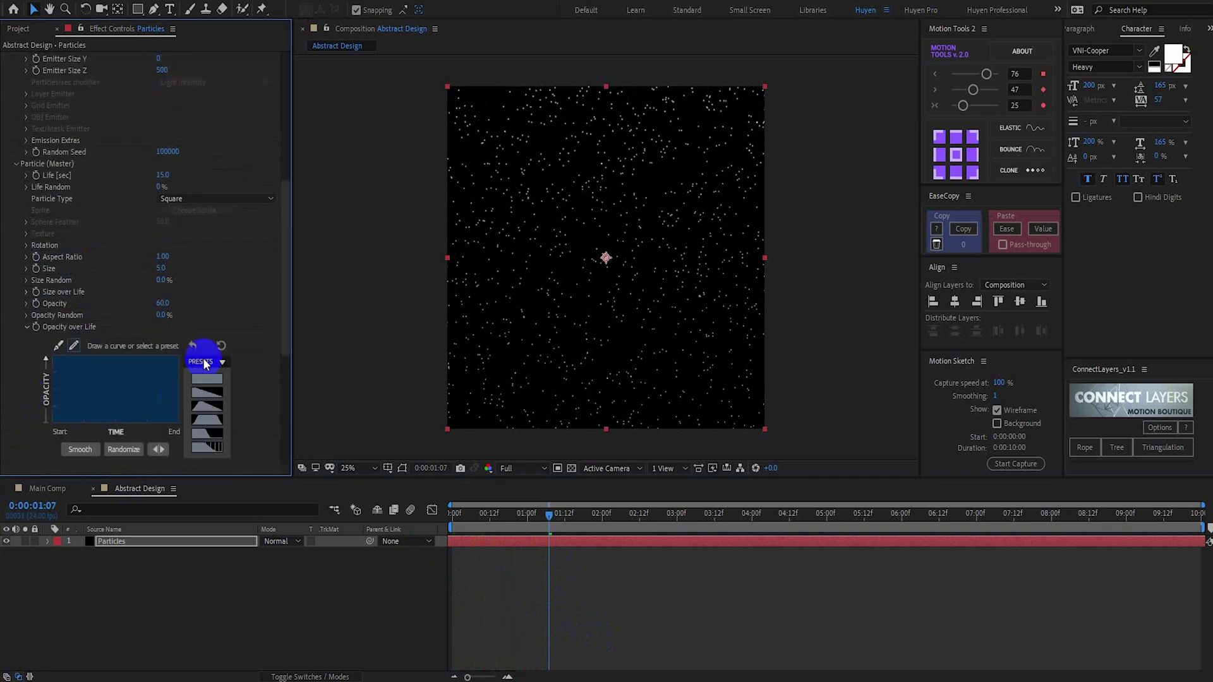
left_click(207, 419)
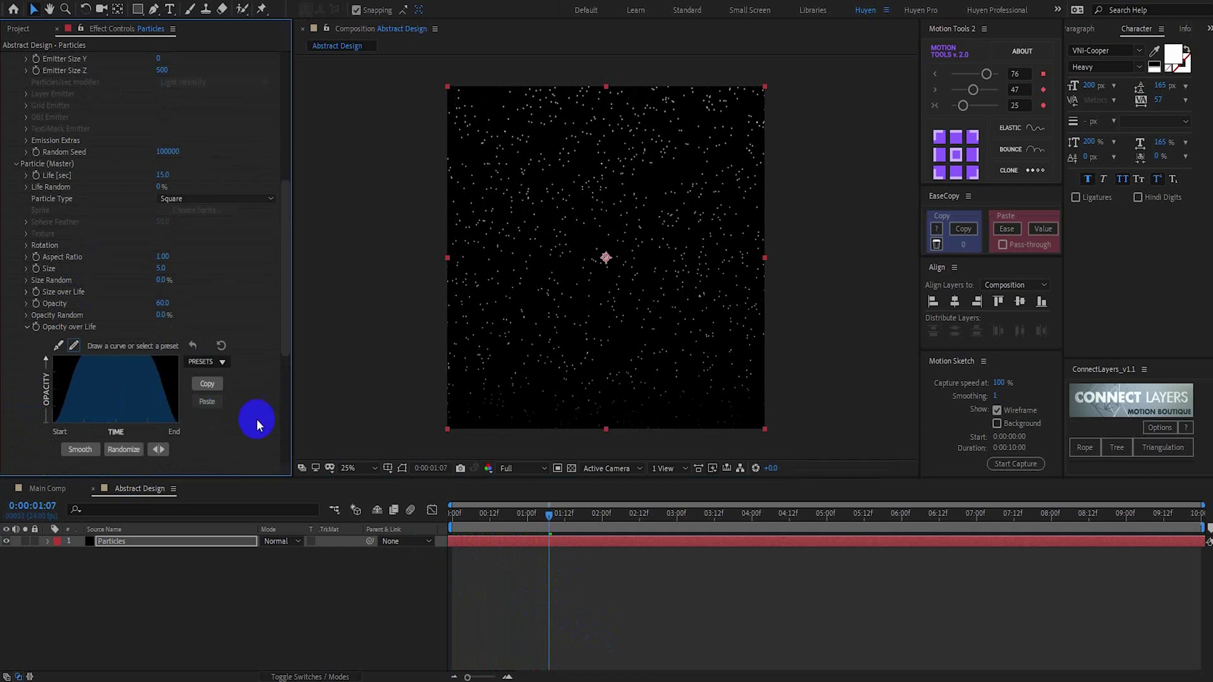
left_click(57, 348)
mouse_move(157, 358)
left_mouse_down()
mouse_move(165, 395)
mouse_move(172, 351)
mouse_move(179, 420)
mouse_move(189, 342)
left_mouse_up()
left_click(76, 344)
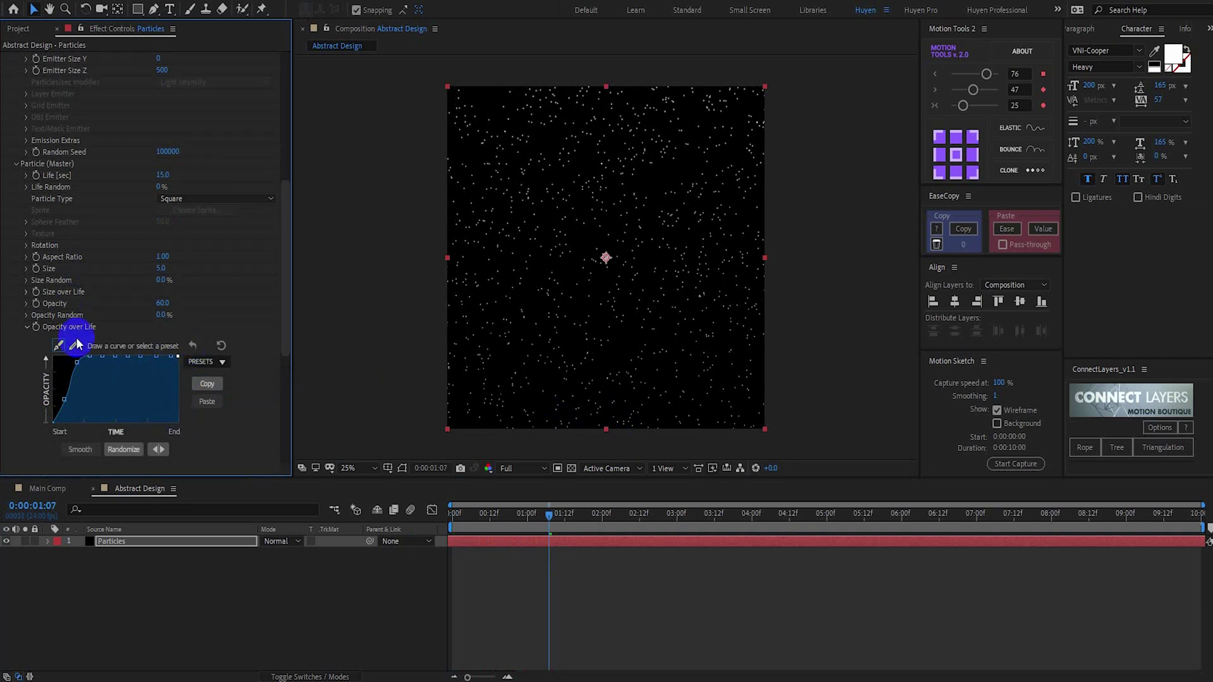
left_click(27, 326)
Set Particular's Aux System to emit continuously at 100 particles per second with a life of 1 second
scroll(9, 379, "down", 3)
left_click(15, 394)
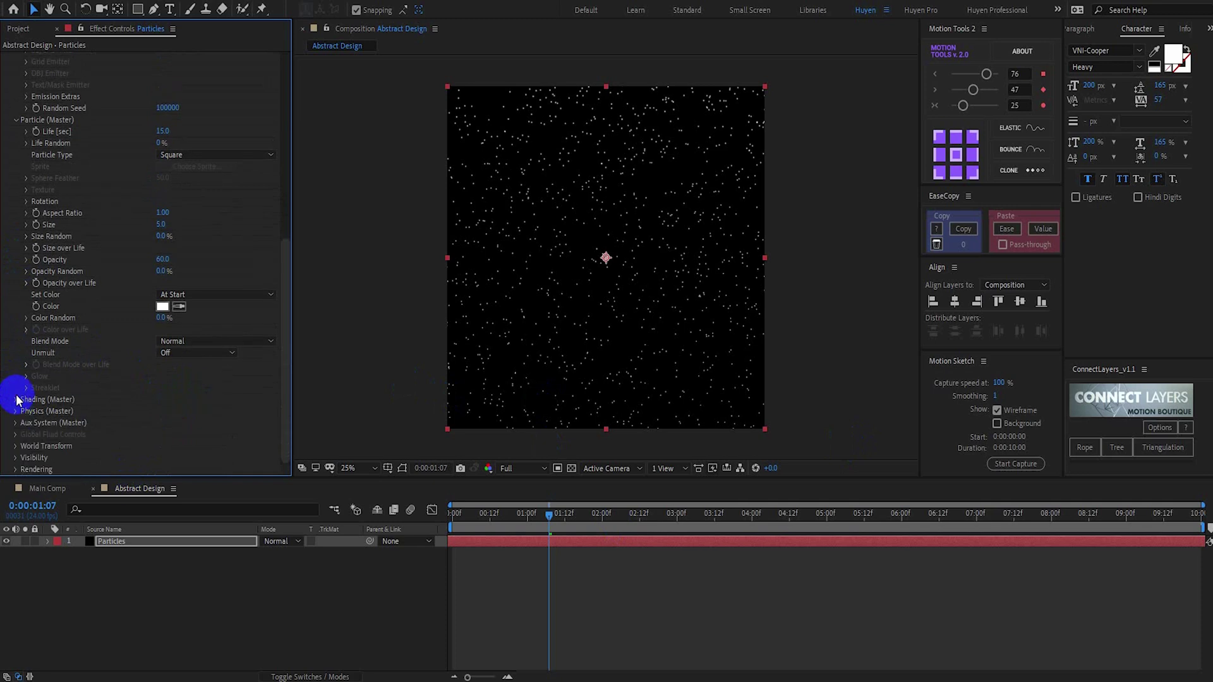
left_click(15, 423)
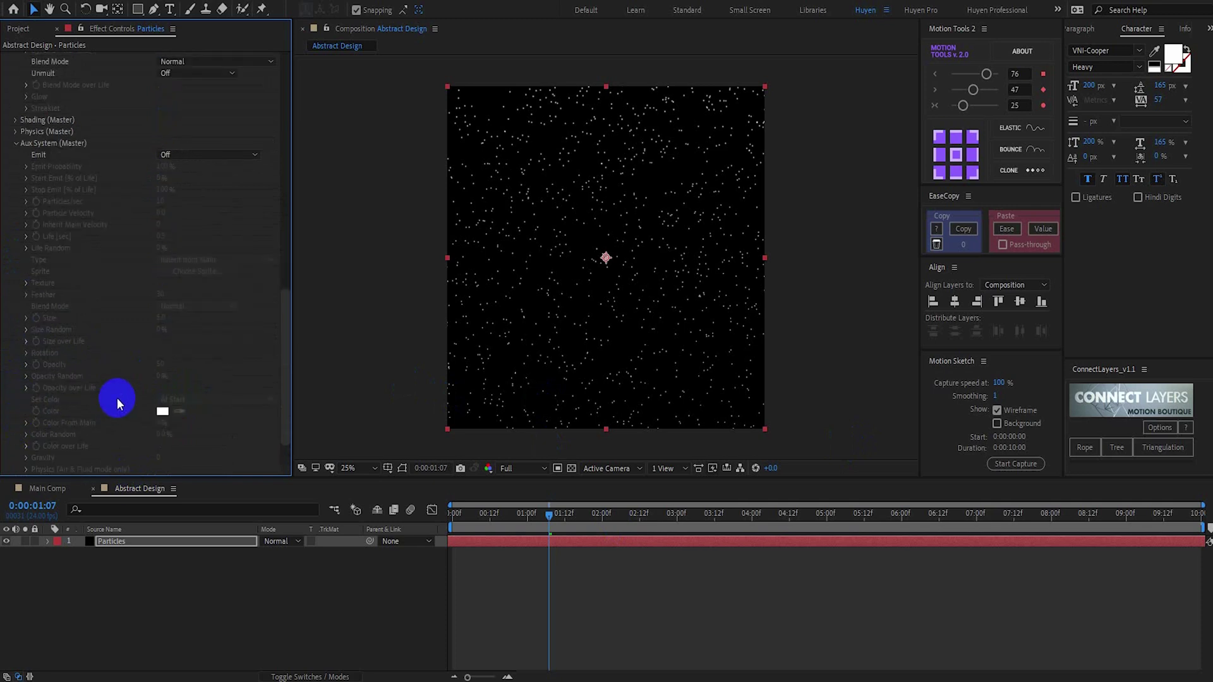
left_click(178, 154)
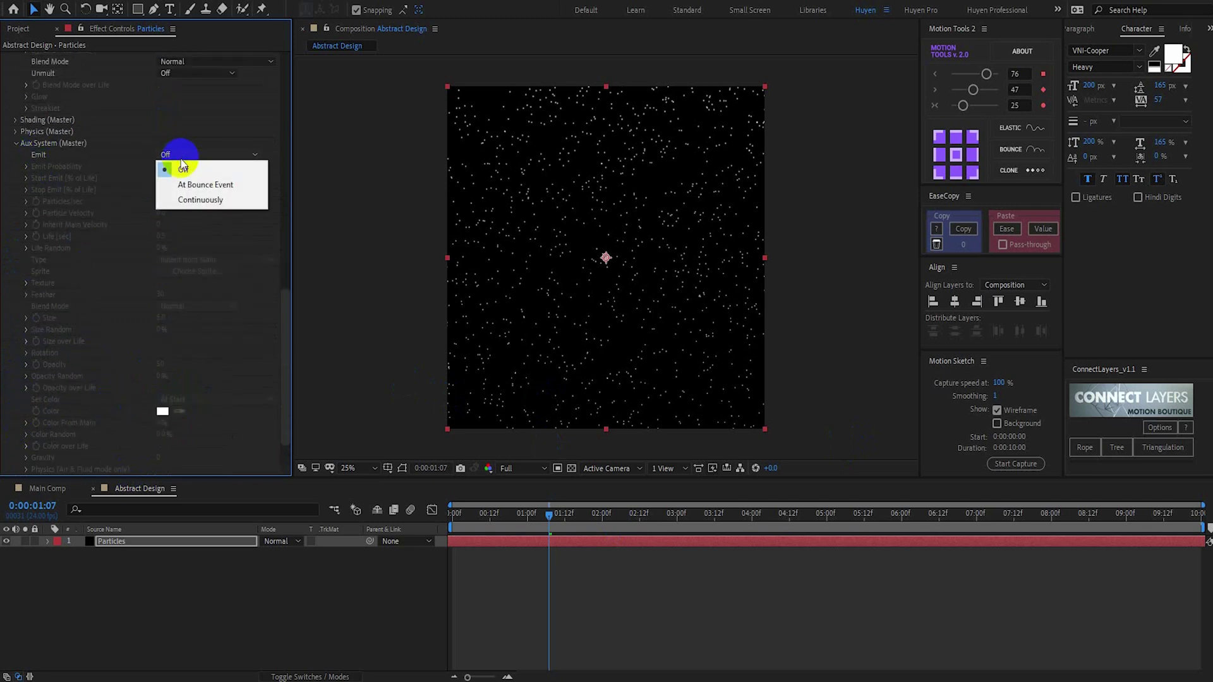
left_click(179, 199)
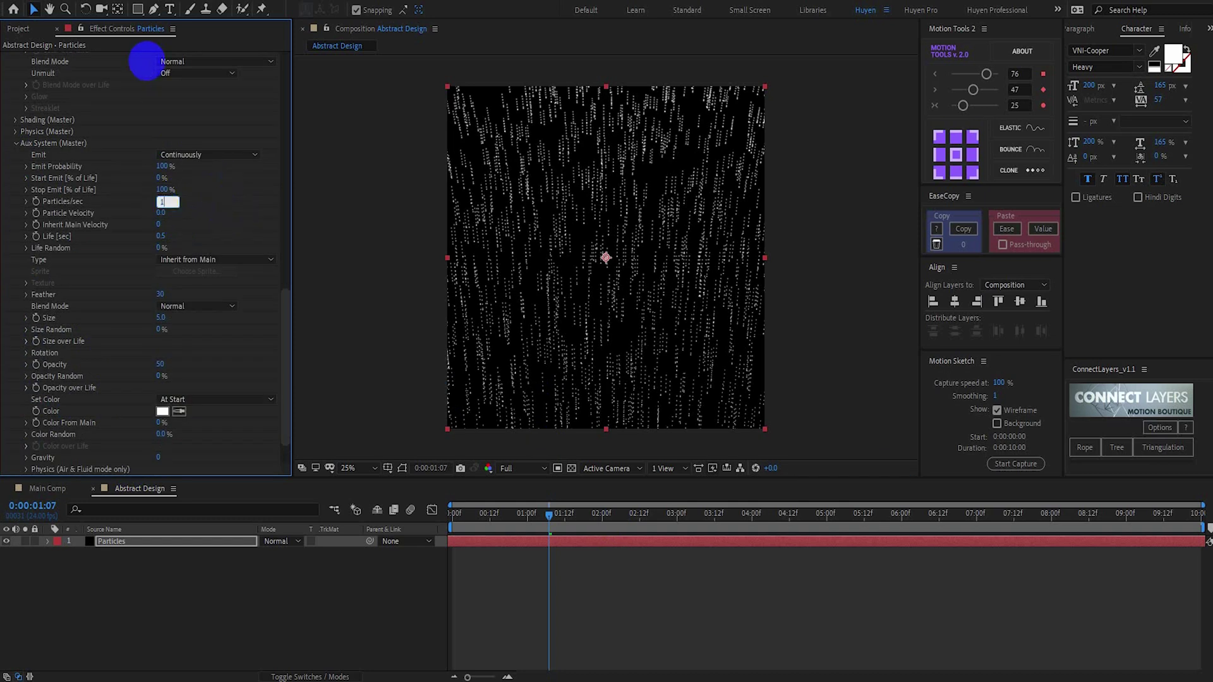
left_click(161, 237)
type("1")
key("Tab")
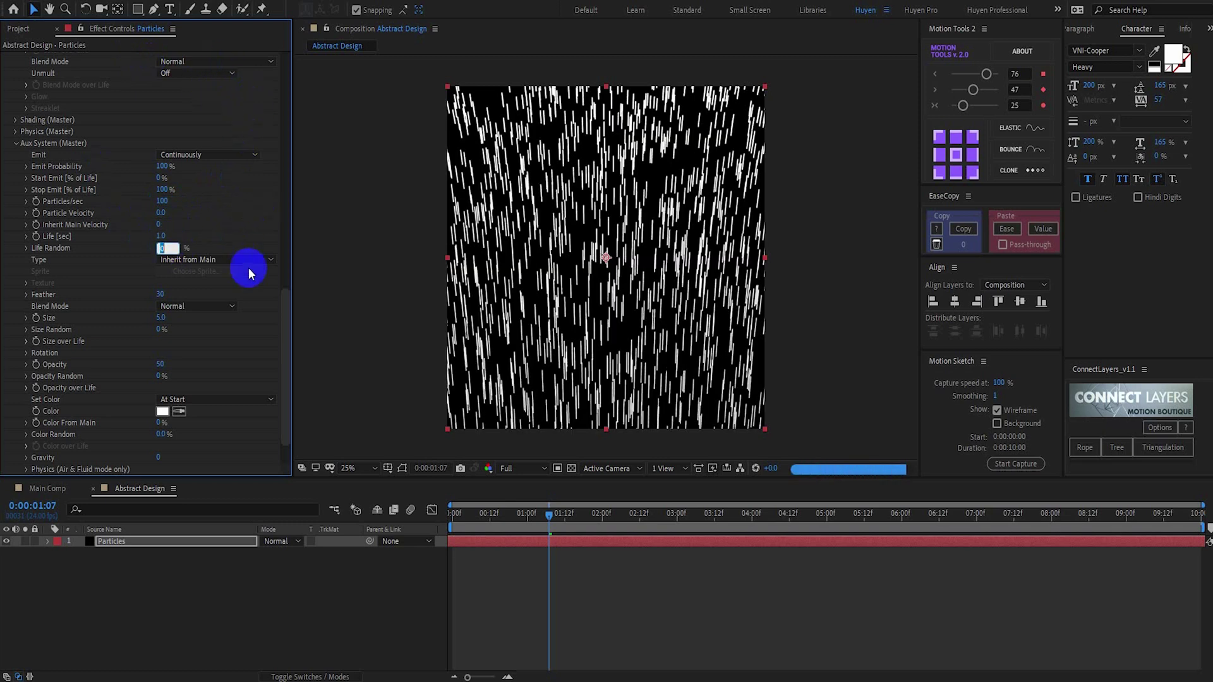
Set the Aux System opacity to 15 and apply the linear fade-out preset to its Opacity over Life curve
left_click(162, 365)
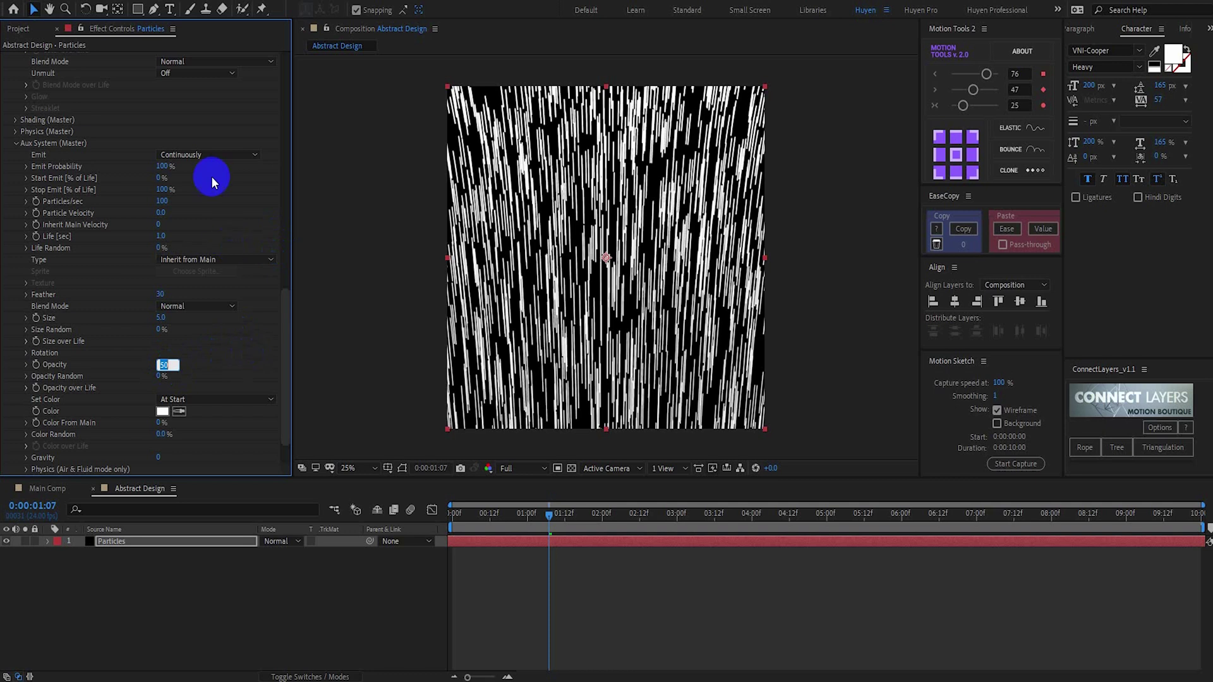
type("15")
key("Tab")
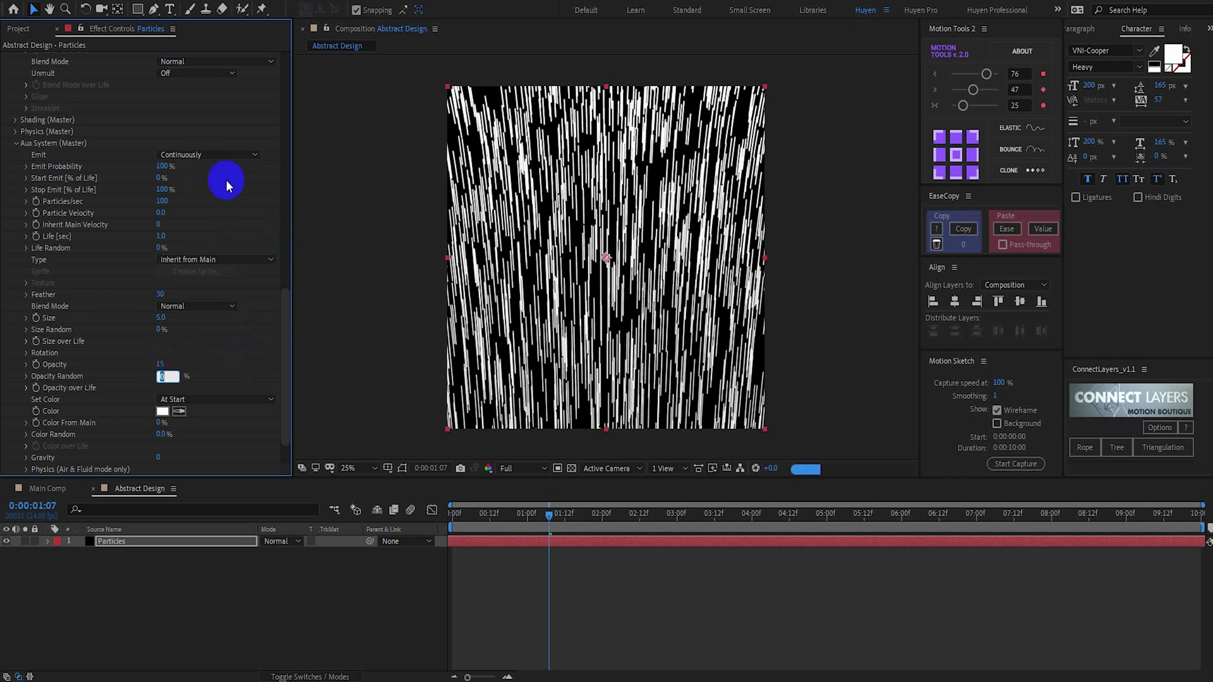
left_click(26, 388)
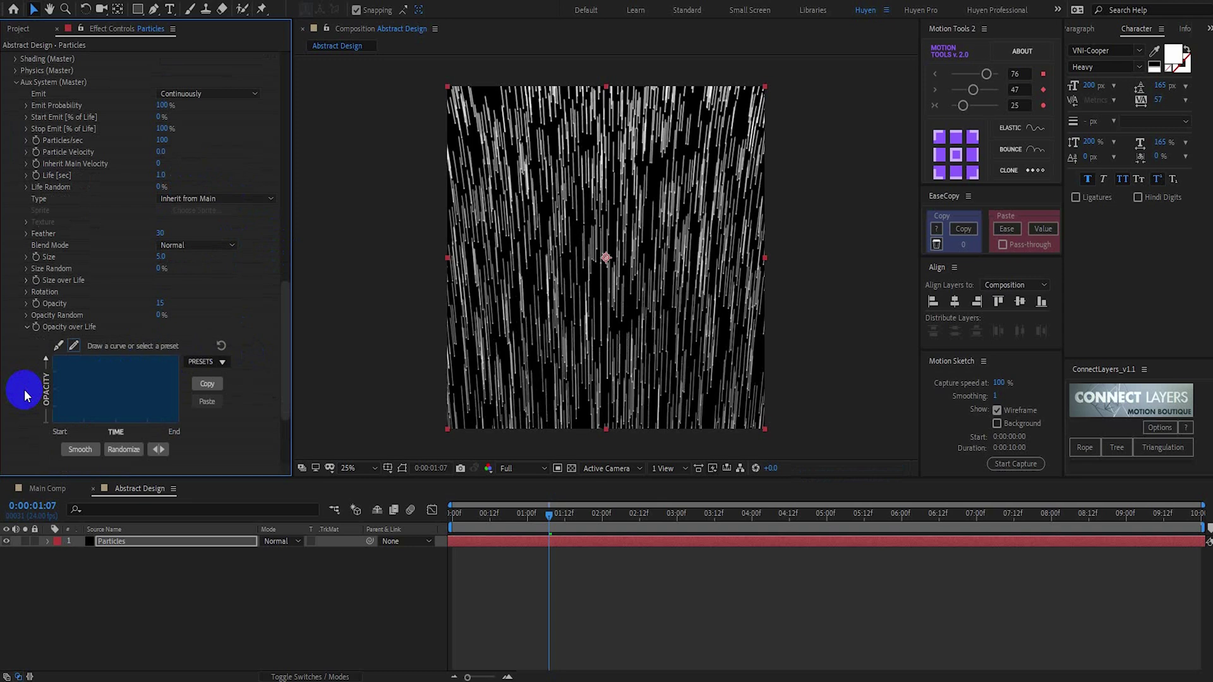
left_click(202, 362)
left_click(202, 405)
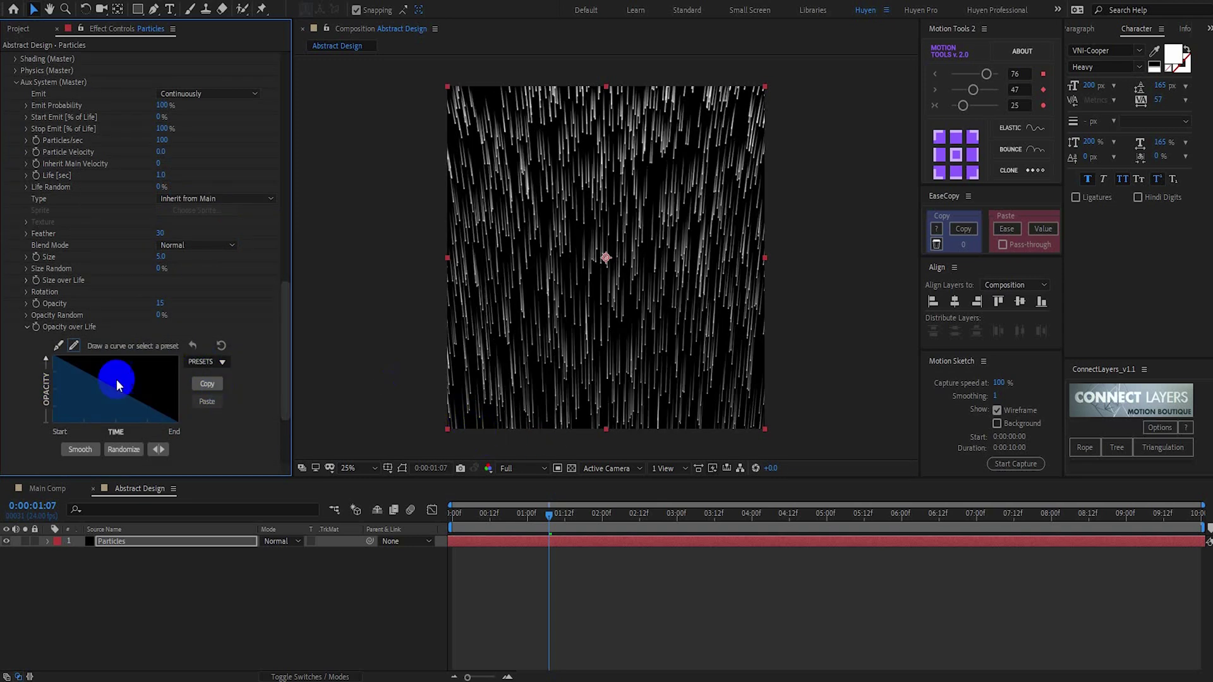
left_click(27, 328)
Collapse the Particular effect's settings and move the current time to 0:00:01:00
scroll(38, 253, "up", 5)
left_click(13, 158)
left_click(5, 58)
left_click(529, 515)
Export the Abstract Design composition from the project
left_click(19, 29)
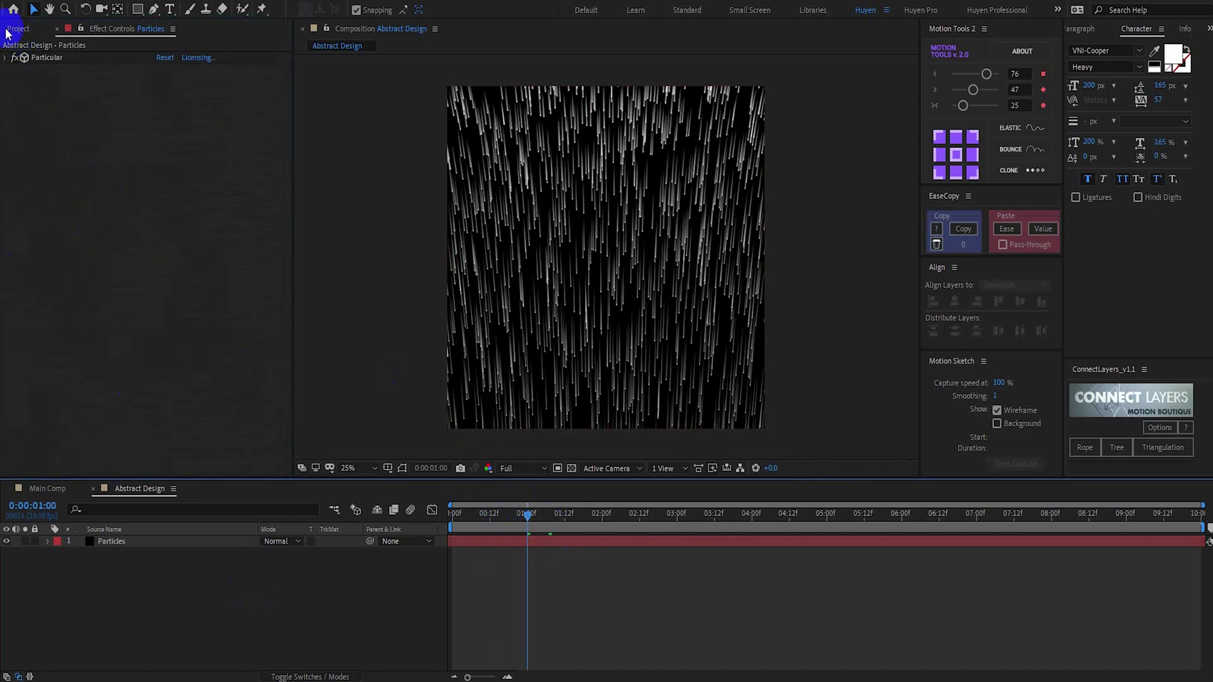
left_click(43, 223)
left_click(40, 153)
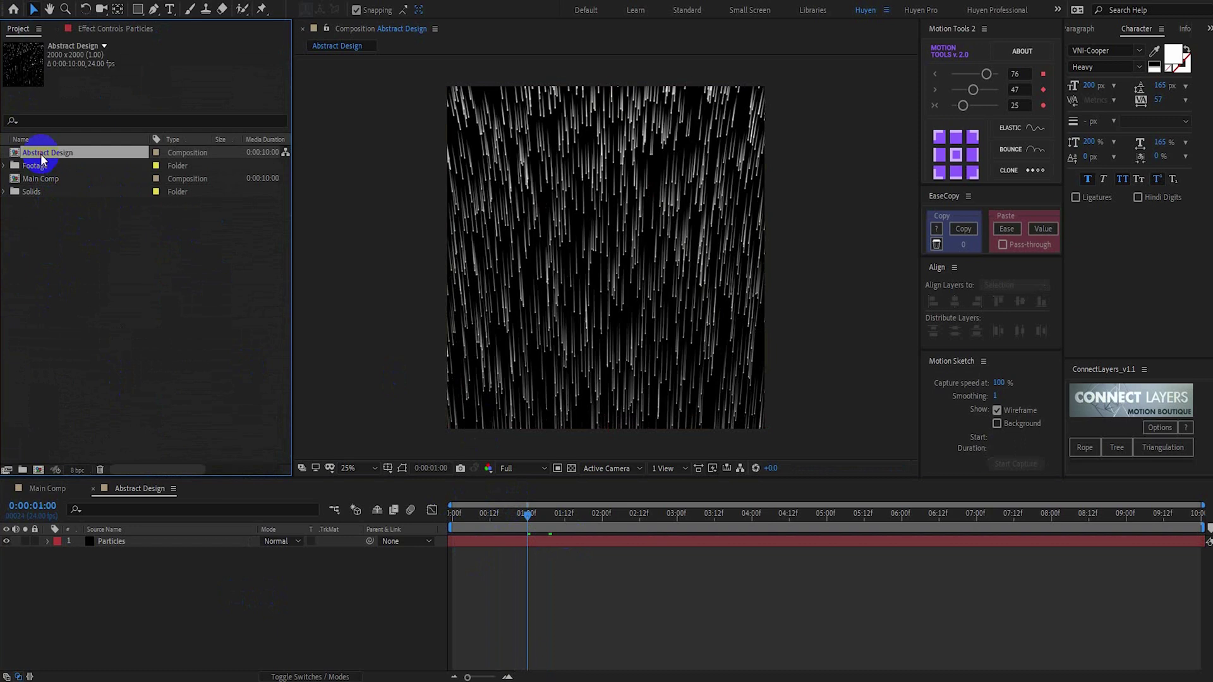
key("alt+f")
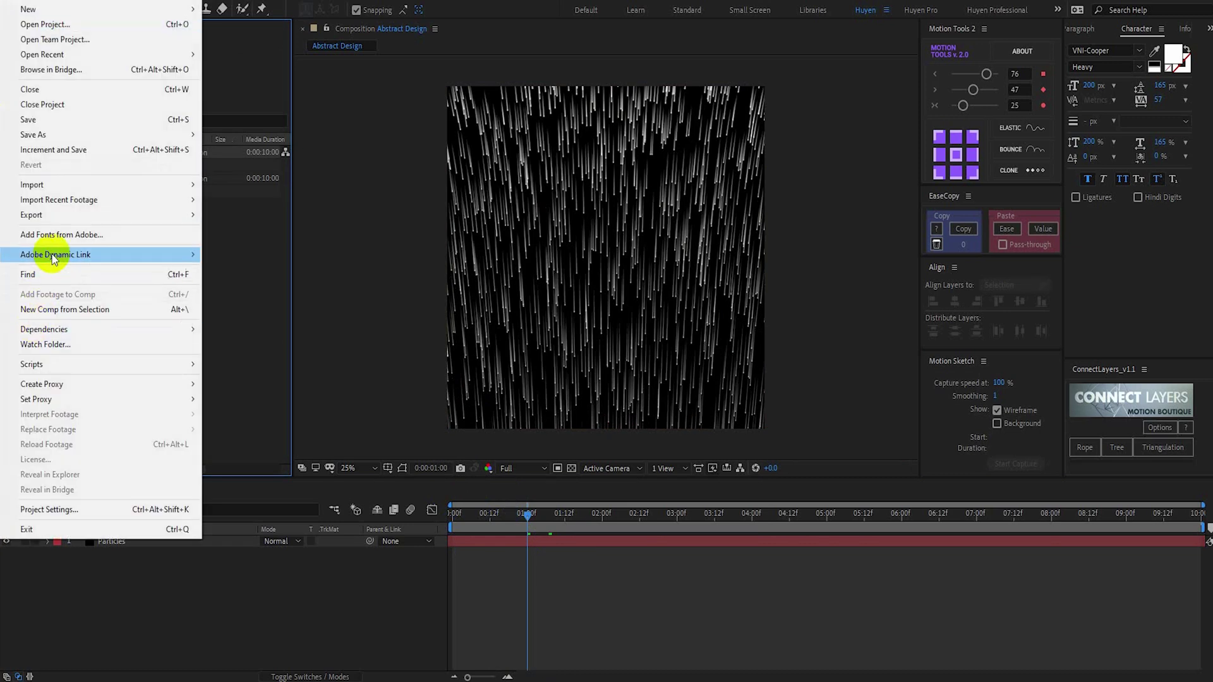
mouse_move(50, 221)
left_click(230, 216)
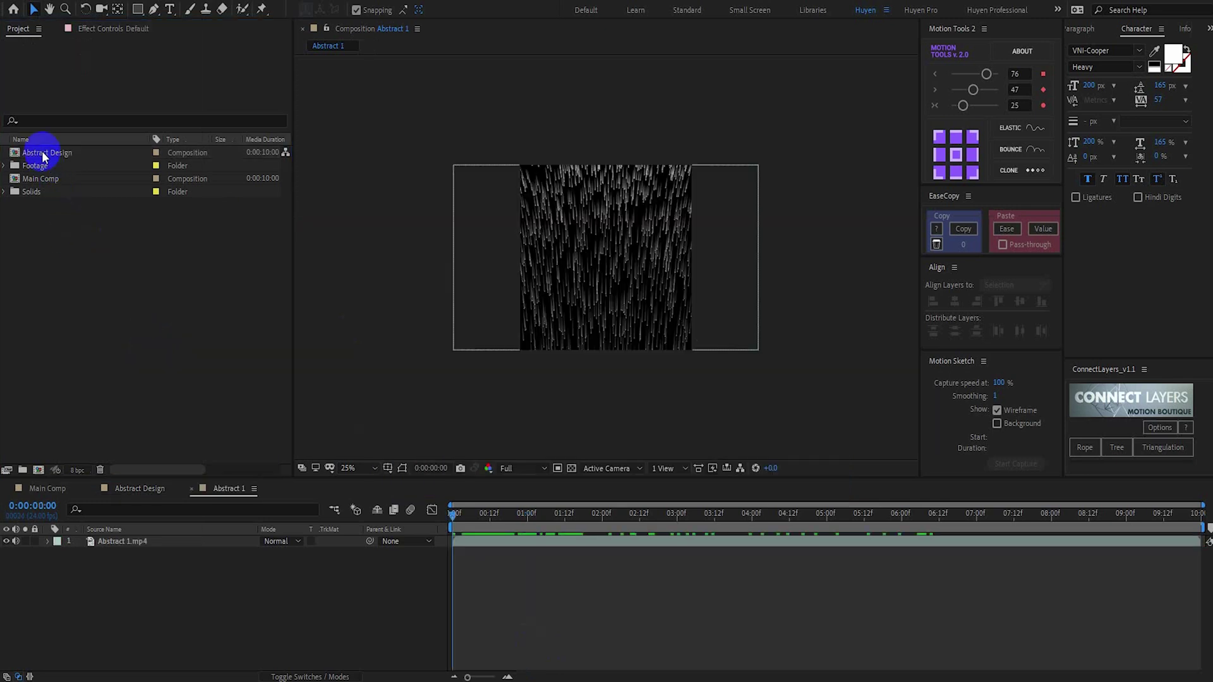
Delete the Abstract Design composition from the project
left_click(66, 159)
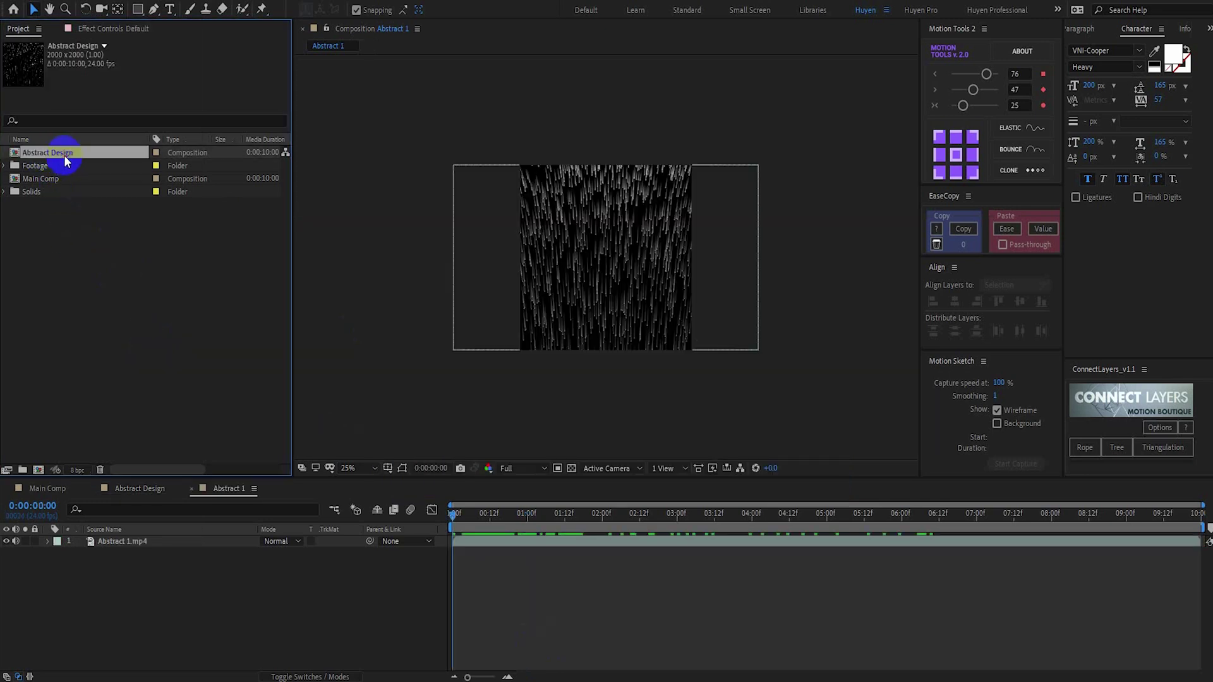
key("Delete")
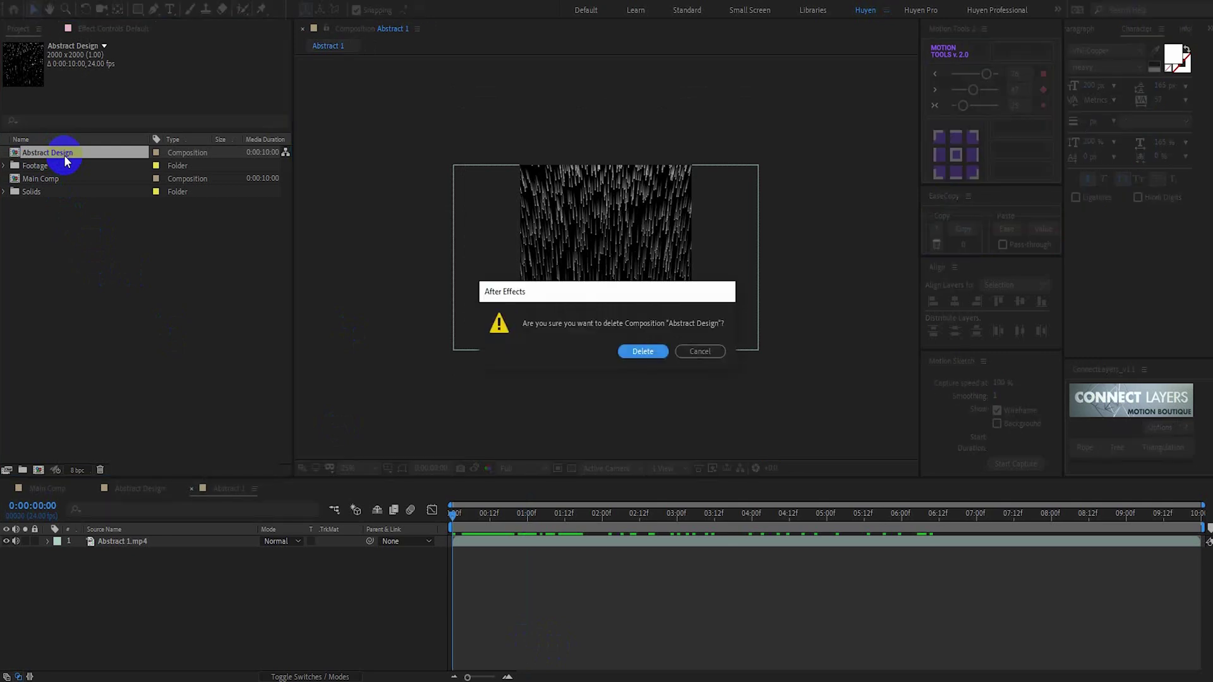
key("Return")
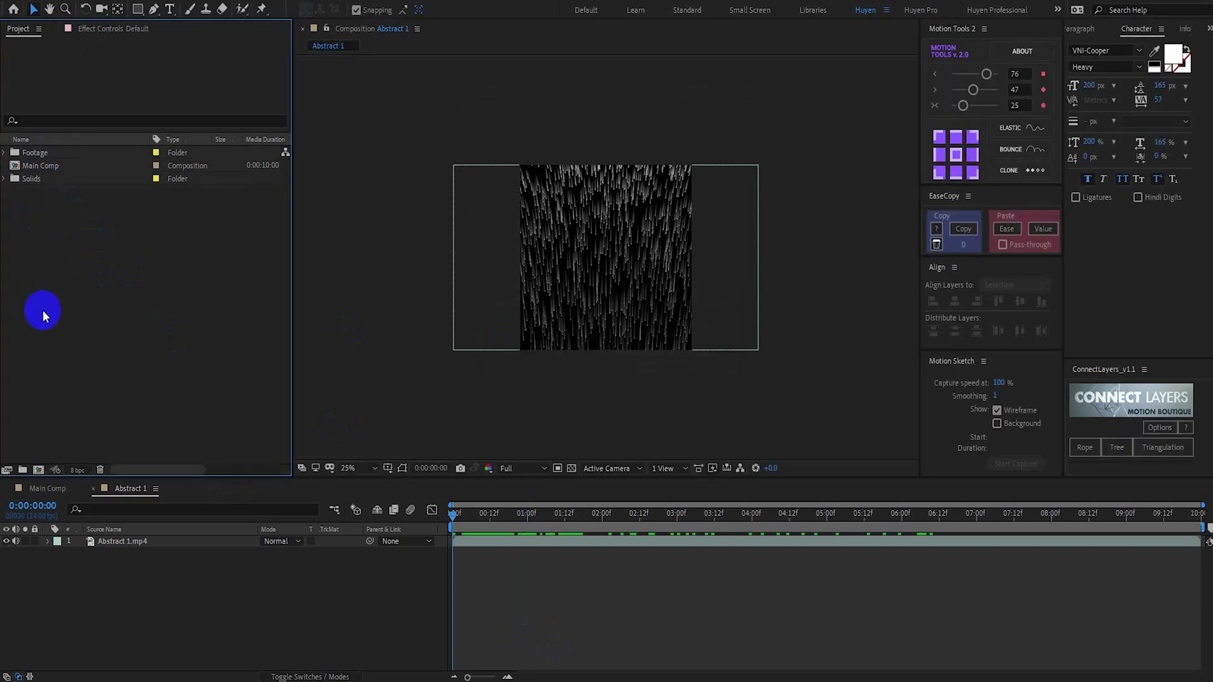
Examine the Footage folder's Abstract 1 composition and Abstract 1.mp4, scrubbing through the rendered particle footage
left_click(5, 153)
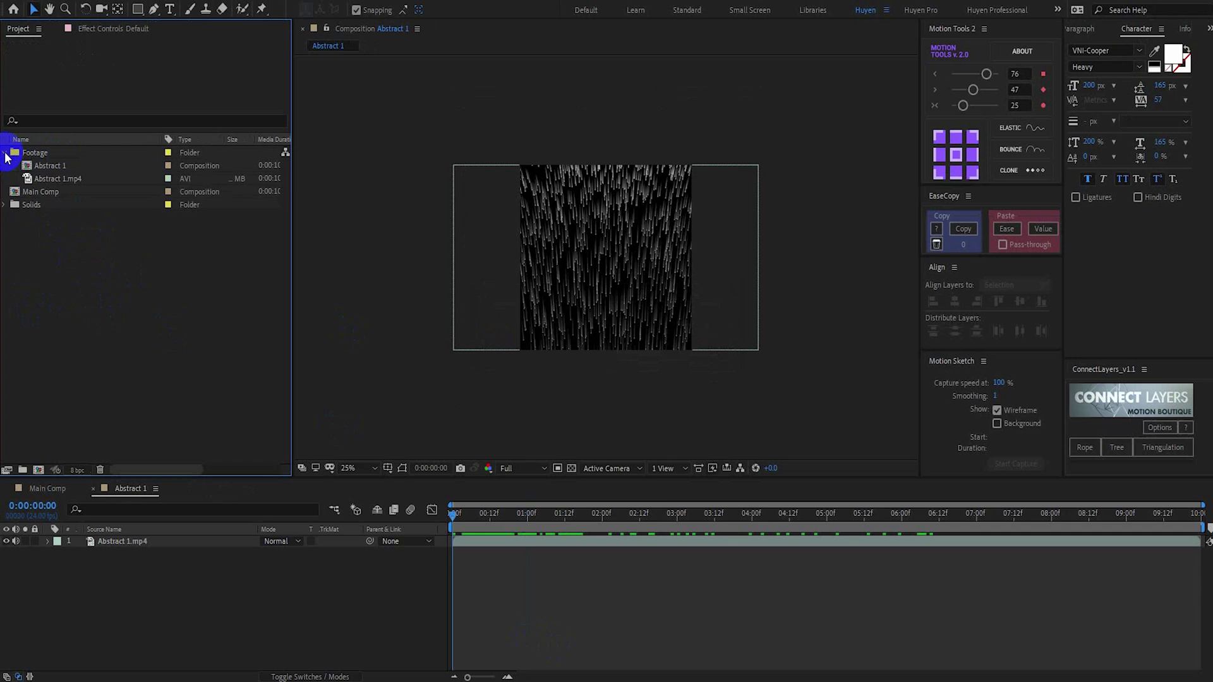
left_click(53, 166)
left_click(56, 179)
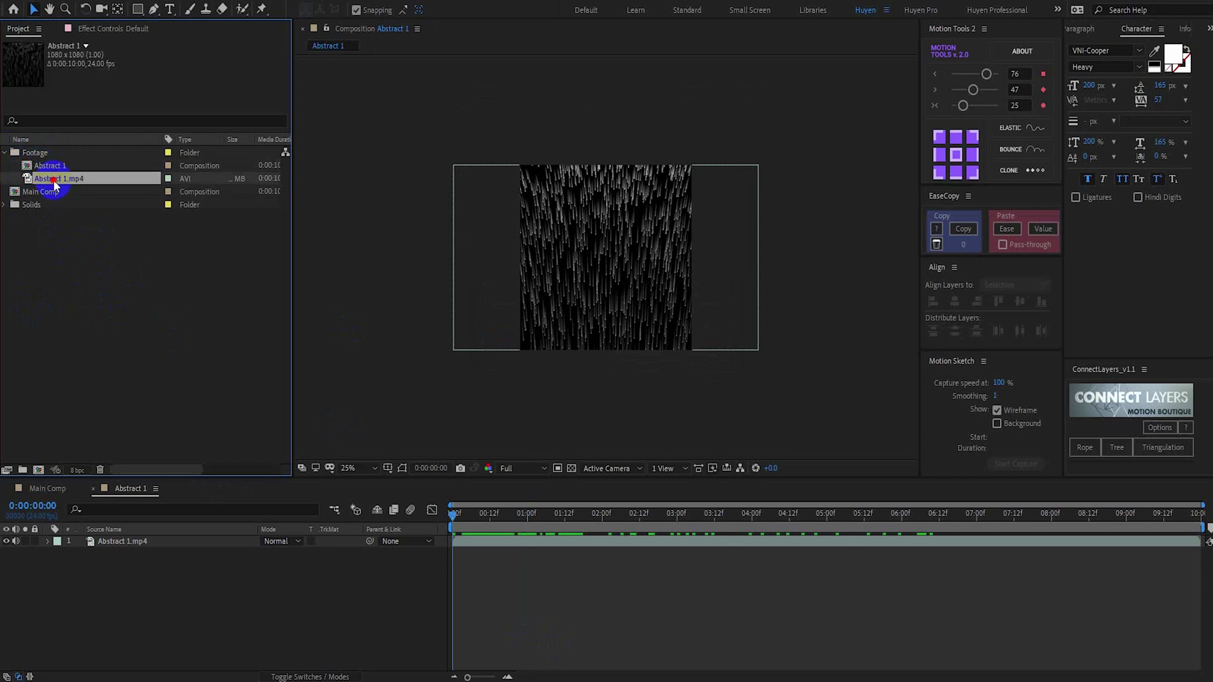
left_click(53, 167)
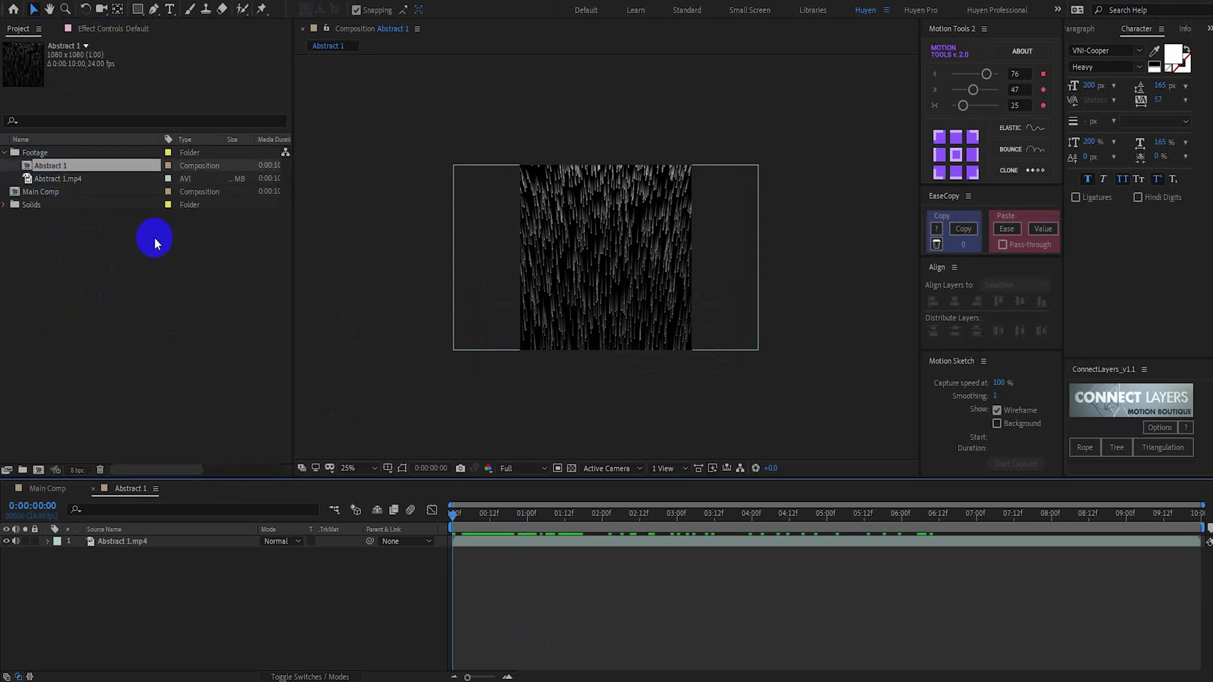
left_click_drag(518, 505, 701, 562)
left_click(177, 542)
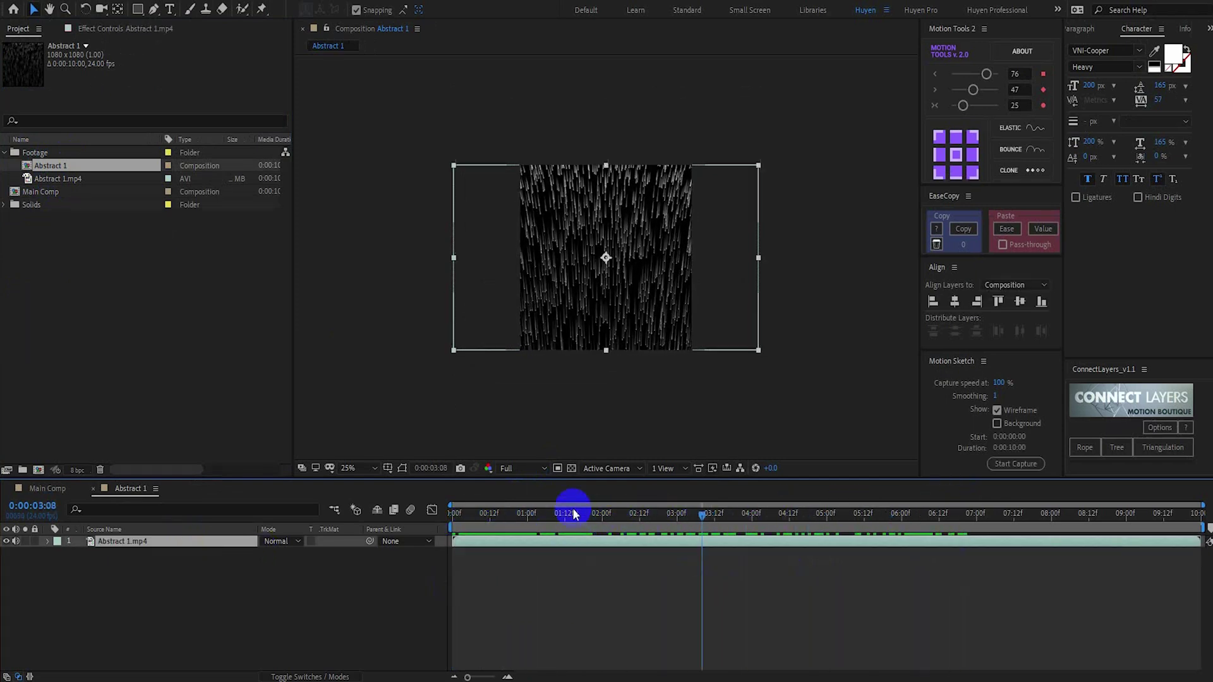
left_click_drag(477, 509, 444, 549)
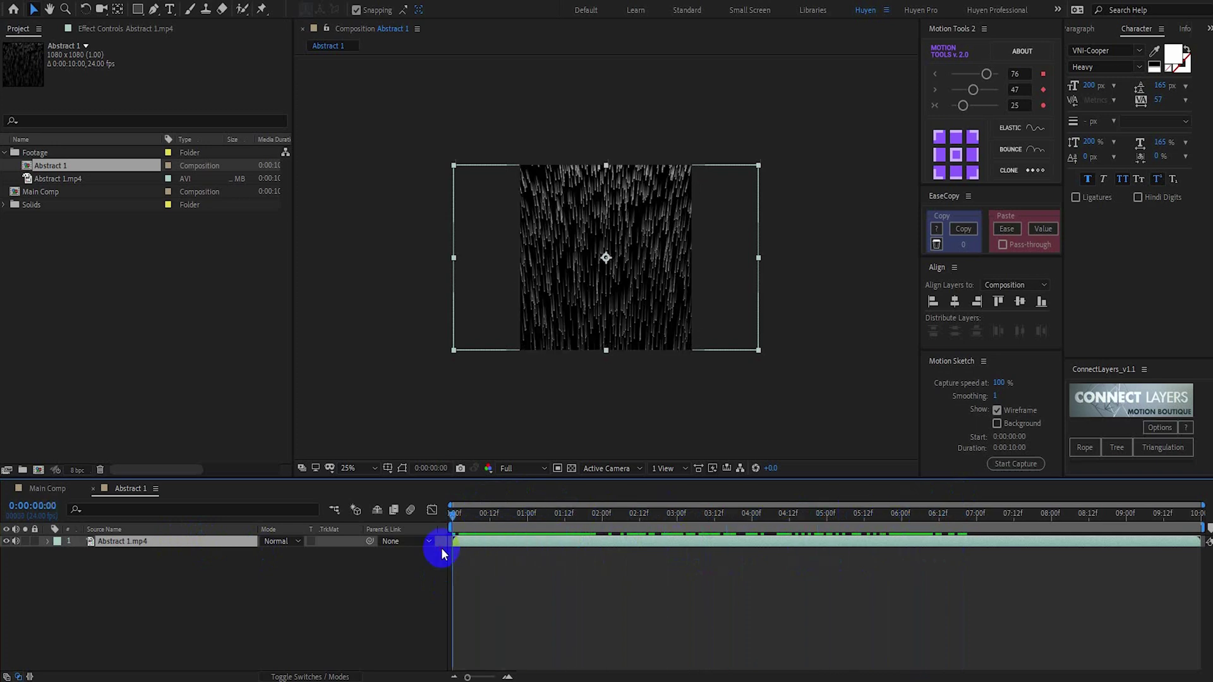
left_click(379, 554)
left_click(114, 306)
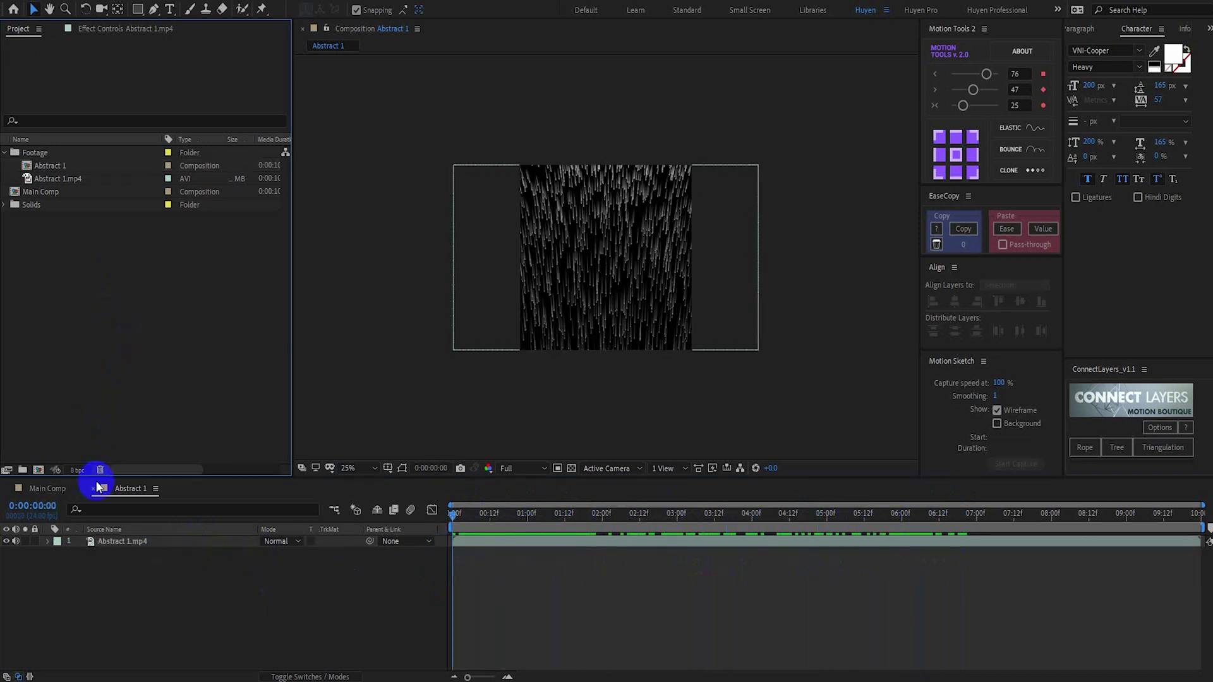
Close the Abstract 1 composition and create a black 1920 x 1080 px solid named BG in Main Comp
left_click(94, 489)
right_click(244, 605)
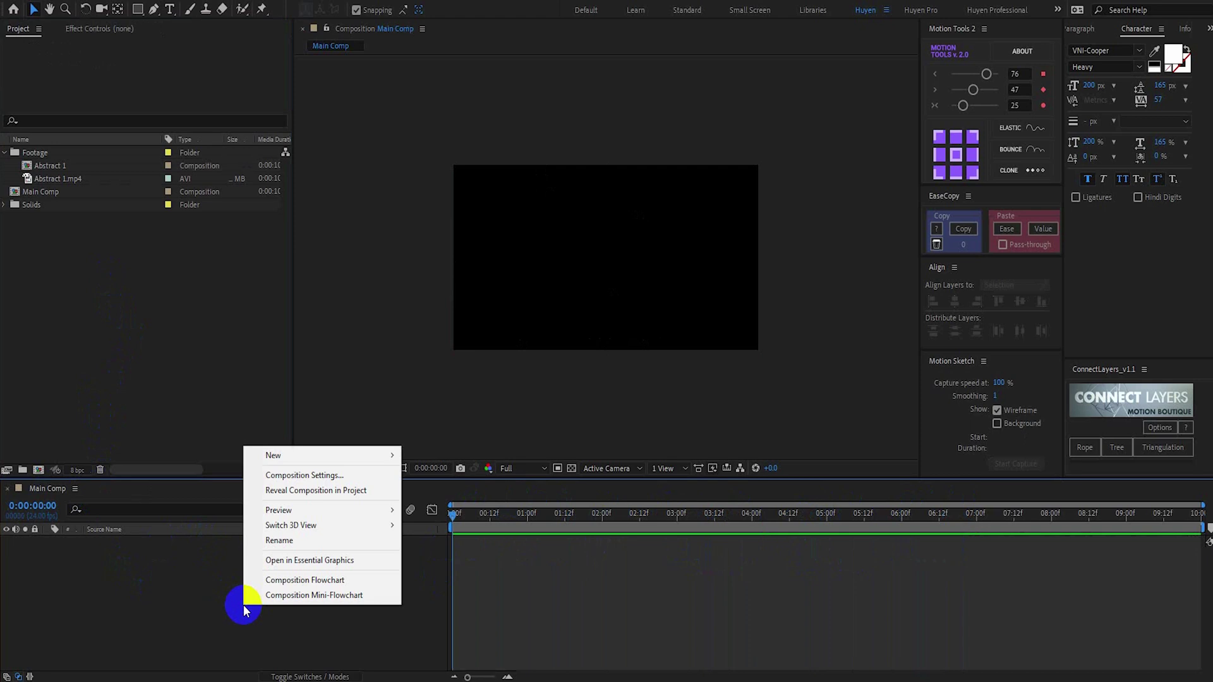
left_click(280, 456)
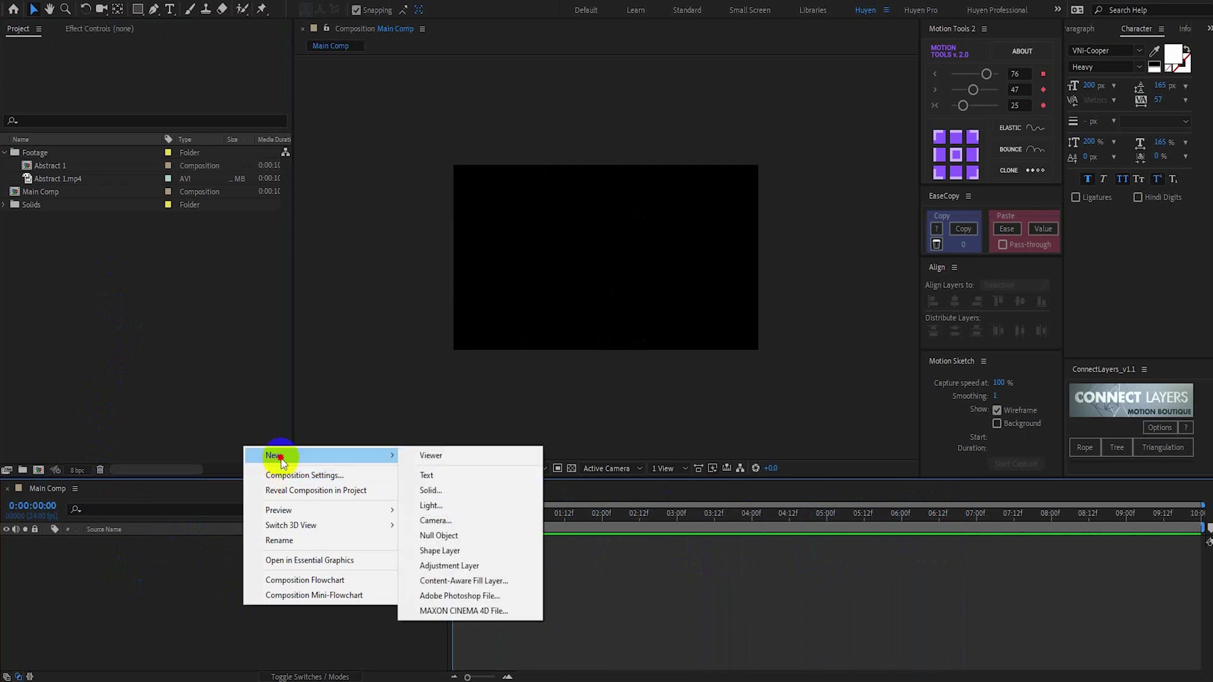
left_click(471, 489)
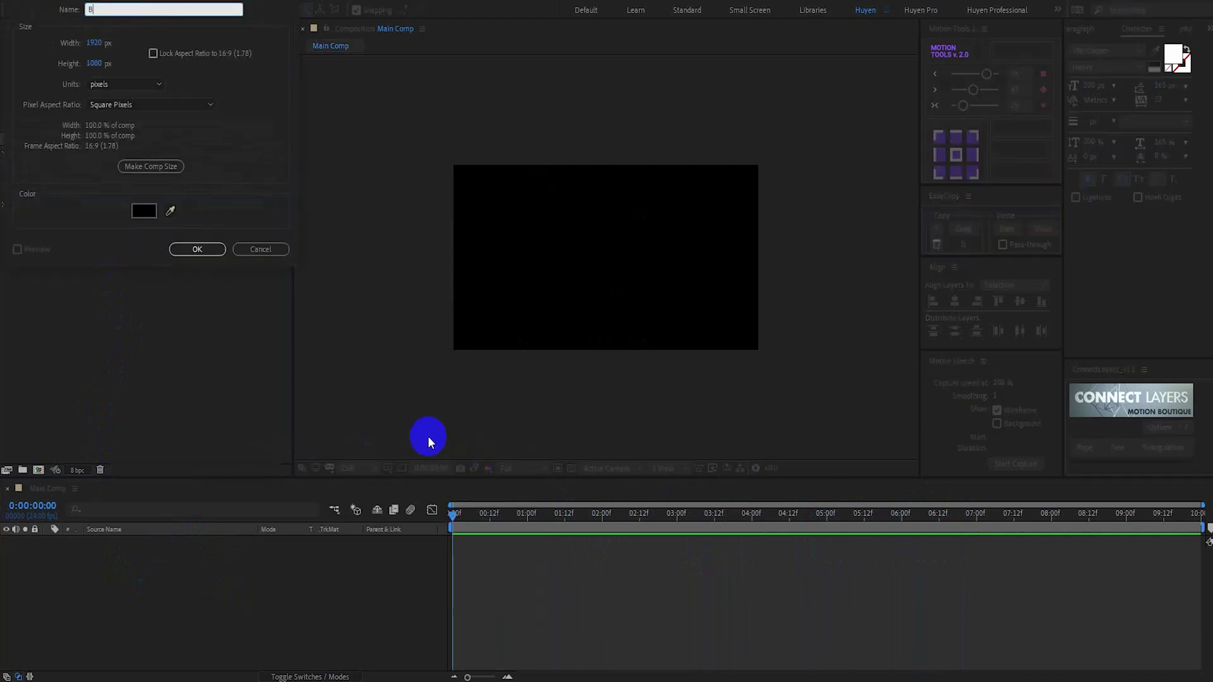
left_click(203, 141)
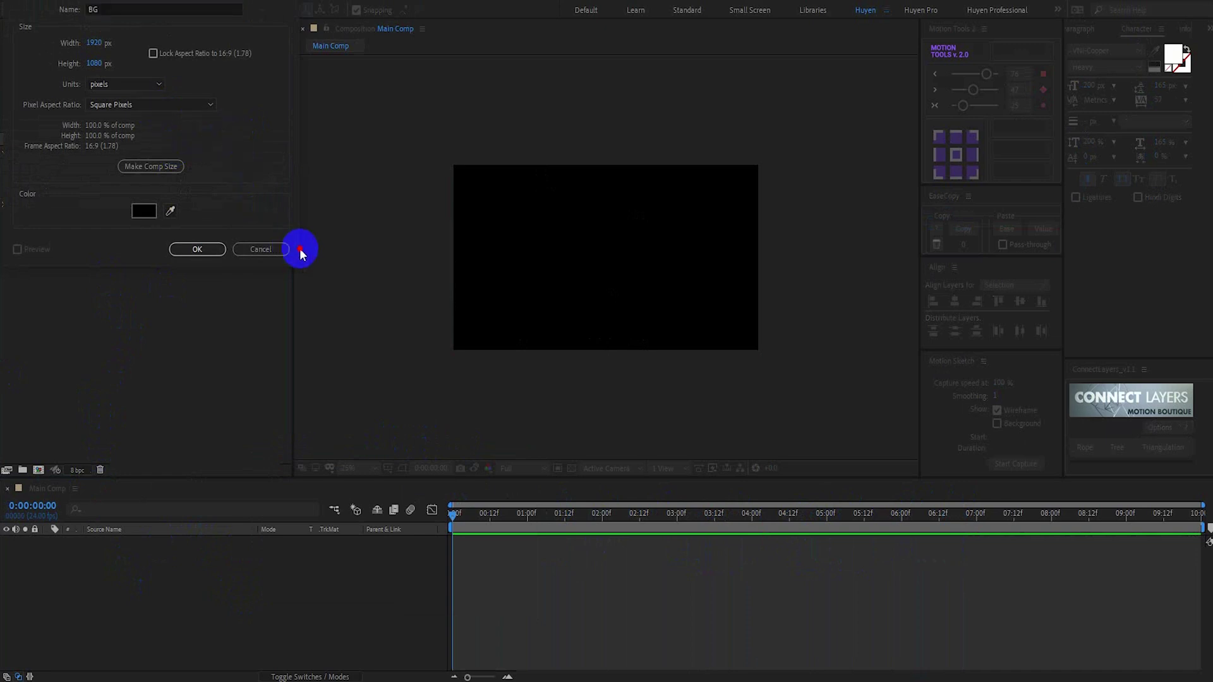
left_click_drag(211, 0, 320, 159)
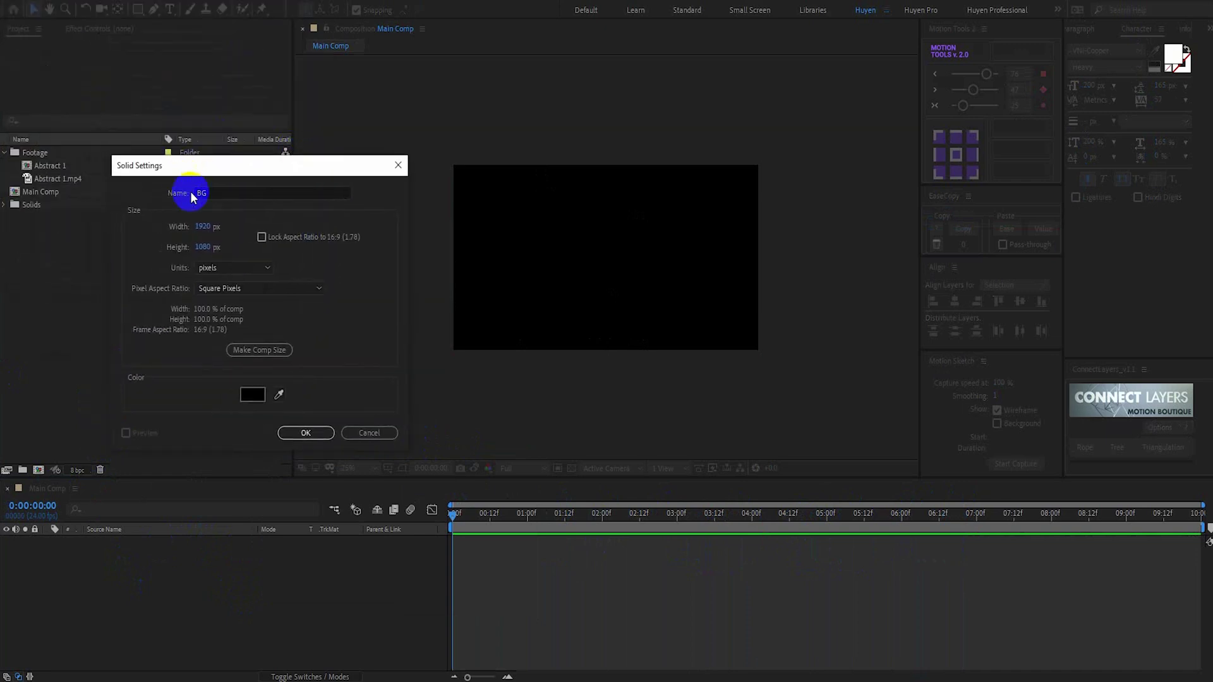
left_click(302, 434)
Add the Abstract 1 composition to Main Comp as a layer above the BG solid
left_click(281, 588)
left_click(52, 166)
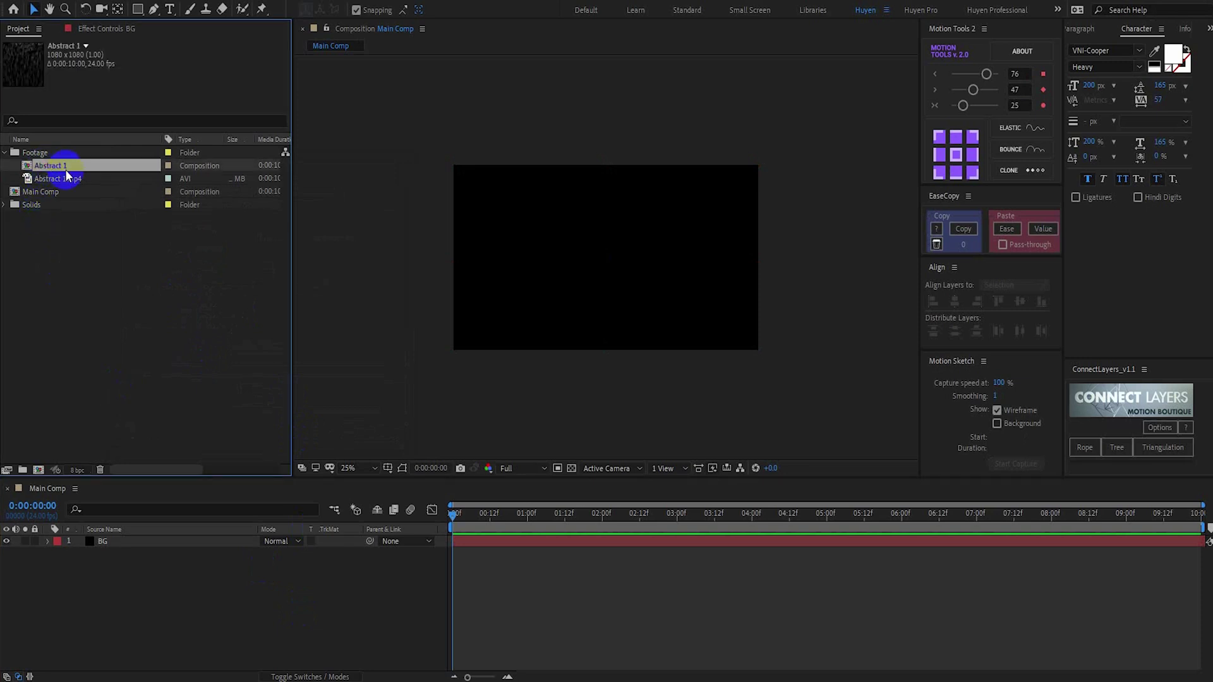
left_click_drag(57, 164, 115, 545)
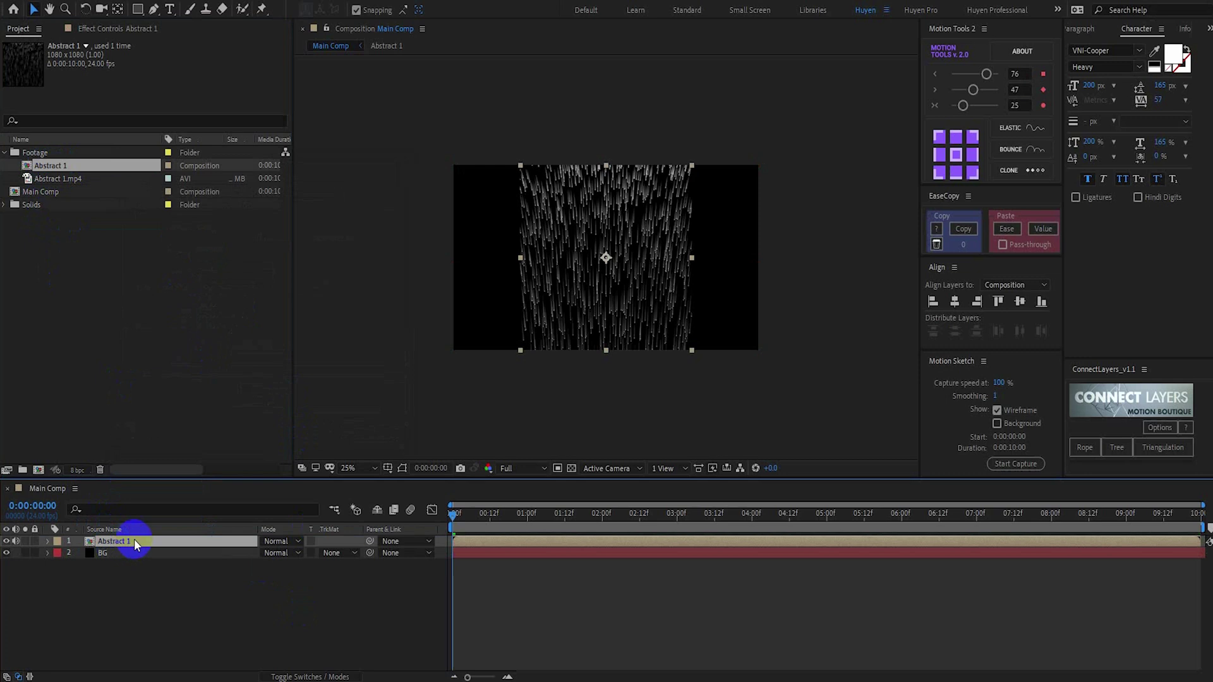
Scale the Abstract 1 layer to 198% and make it a 3D layer
key("s")
left_click_drag(282, 555, 346, 555)
left_click(316, 675)
left_click(331, 541)
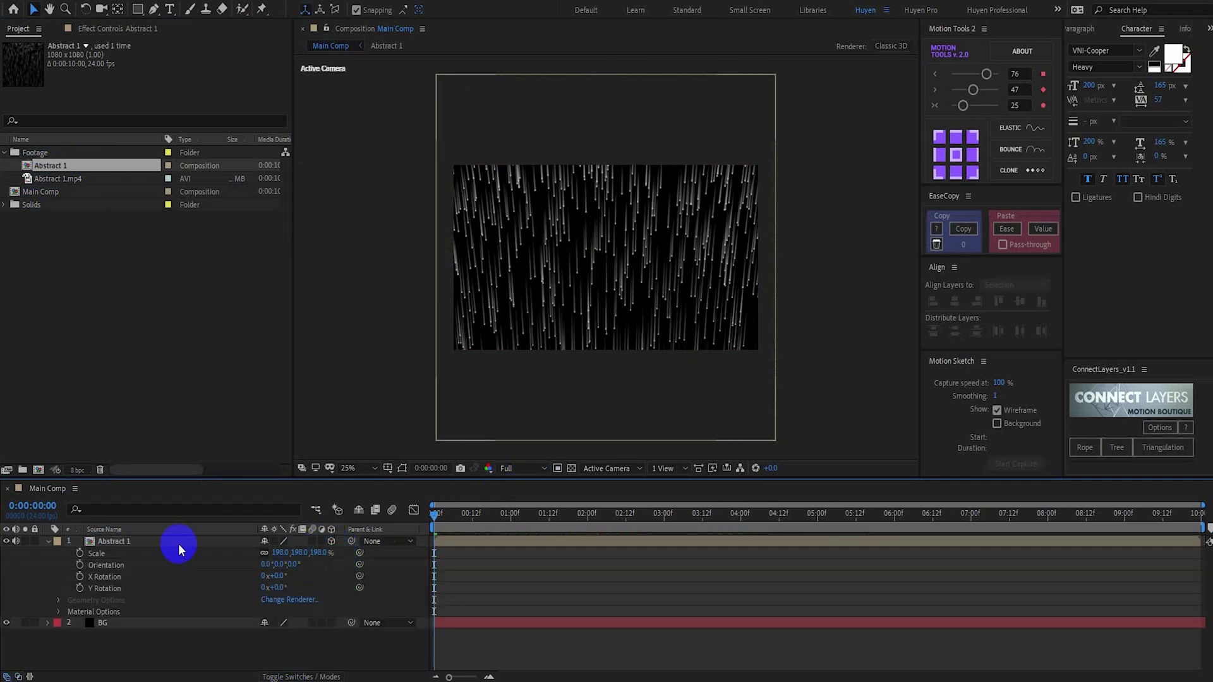
Duplicate the Abstract 1 layer and rename the copy Abstract 2
left_click(142, 541)
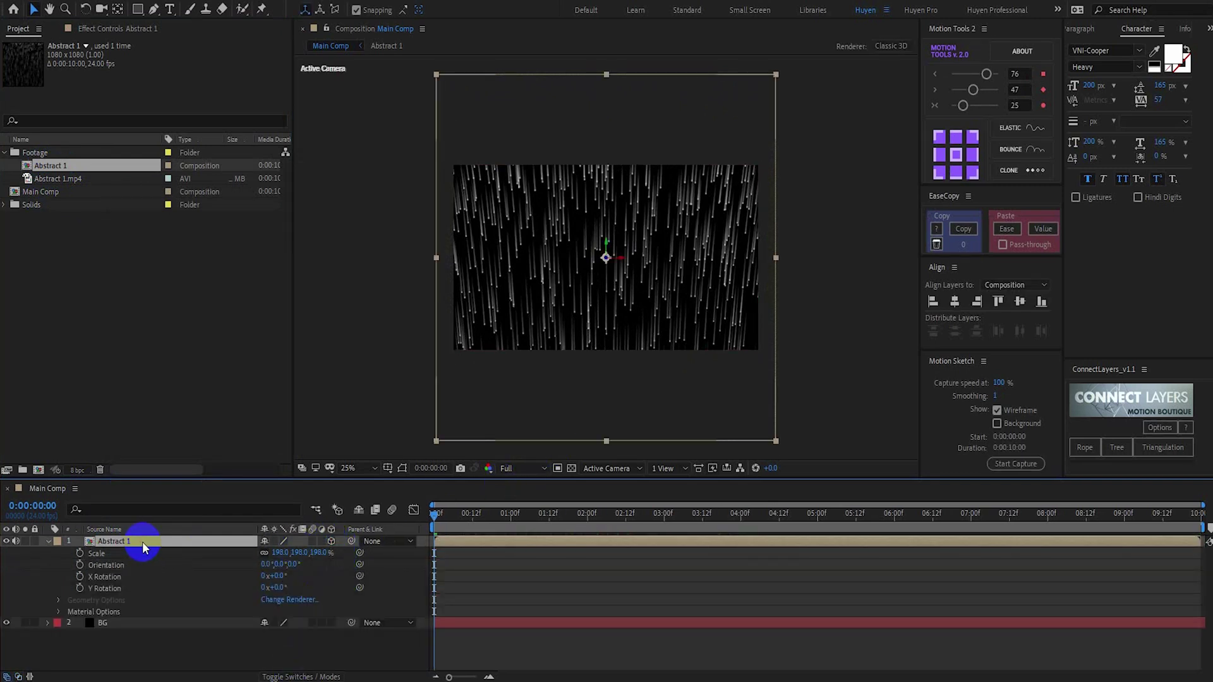
key("ctrl+d")
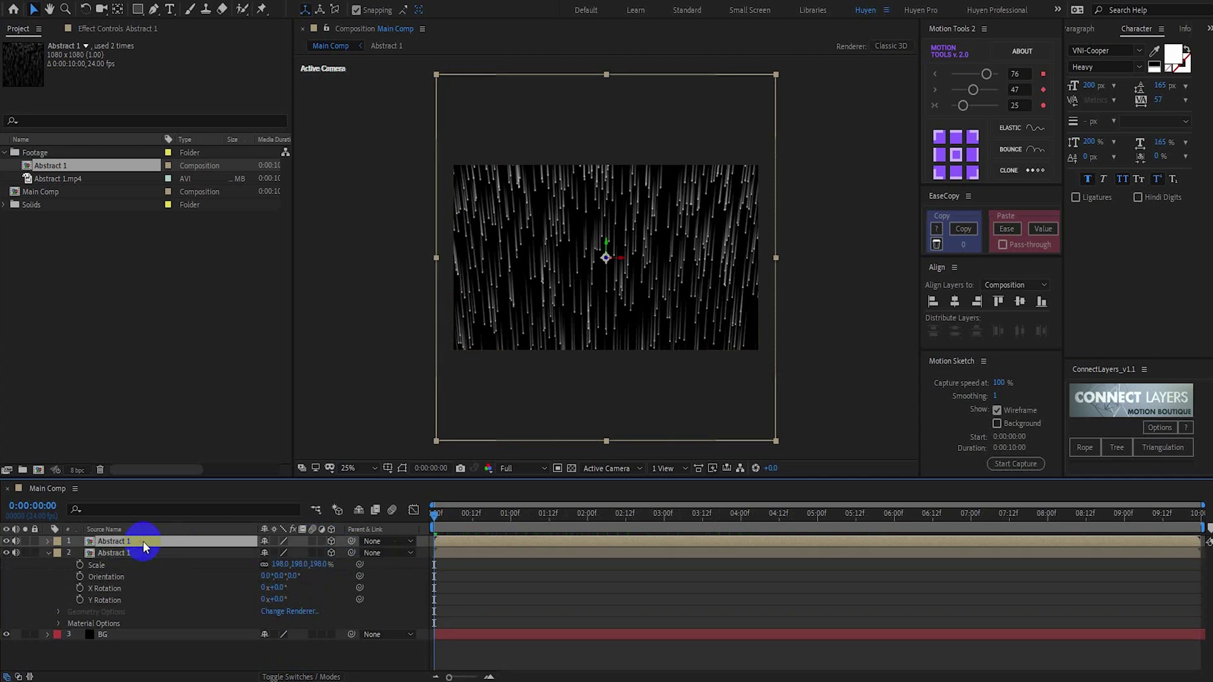
key("Return")
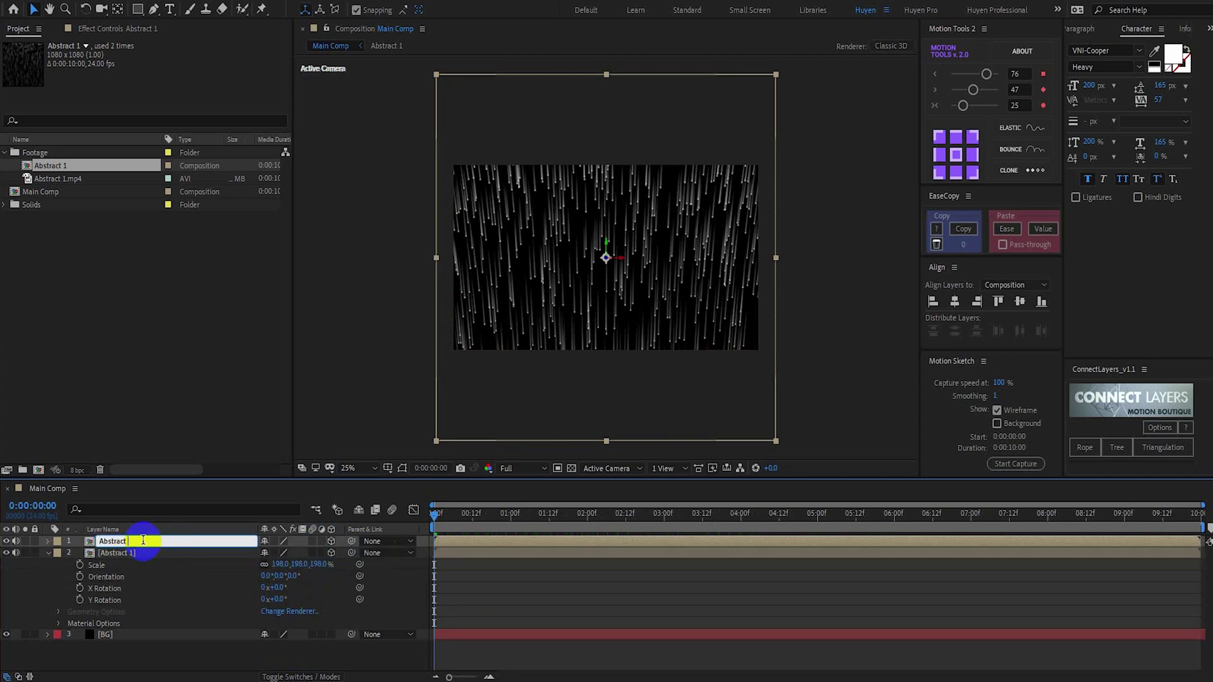
type("Abstract 2")
key("Return")
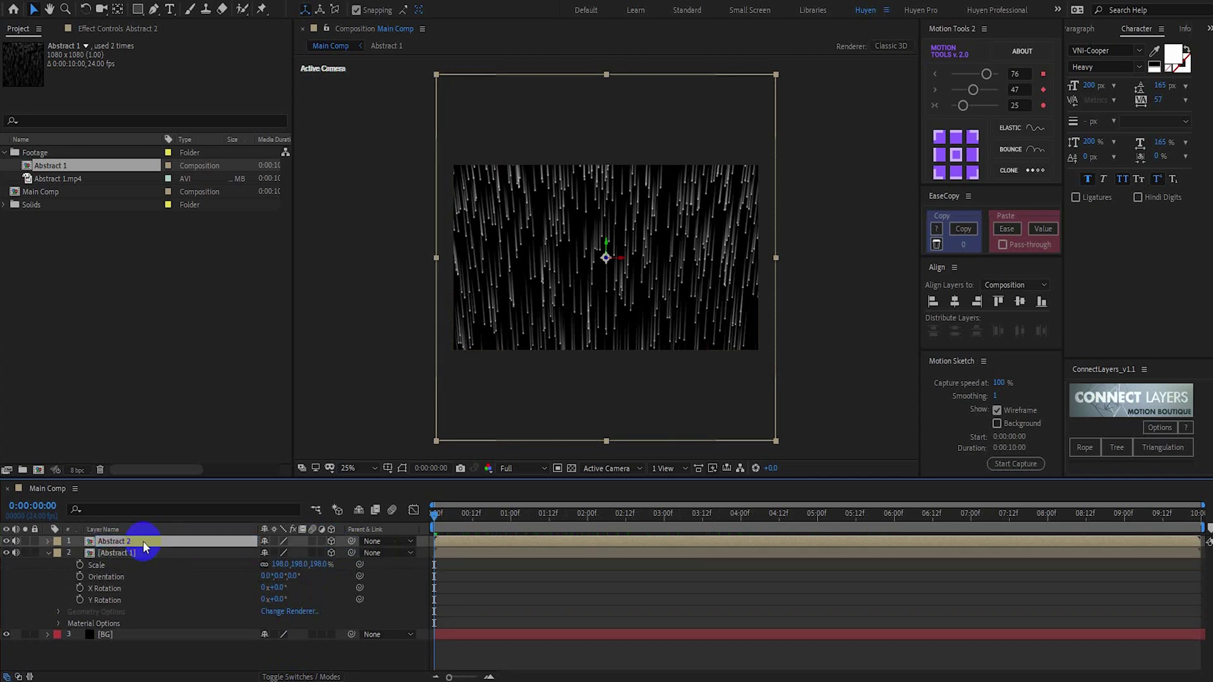
Rotate both Abstract layers to 15° in X, -2° in Y and 91° in Z
left_click(48, 553)
left_click(141, 632)
left_click(172, 543)
left_click(172, 552, "shift")
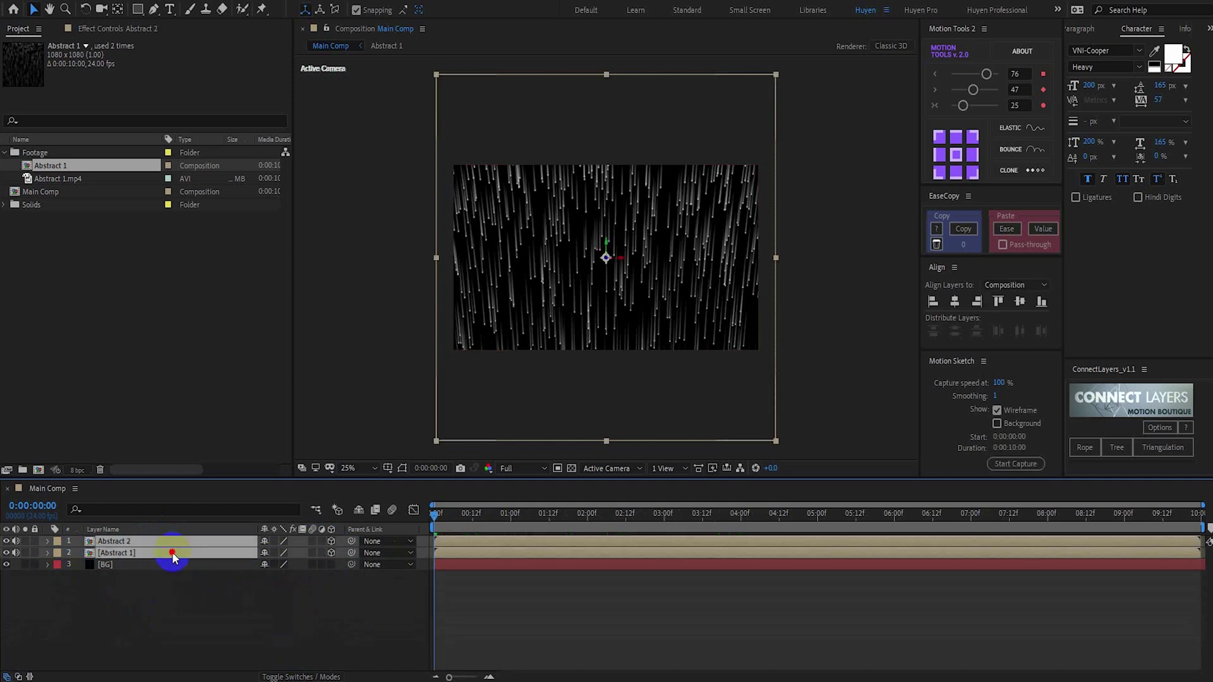
key("r")
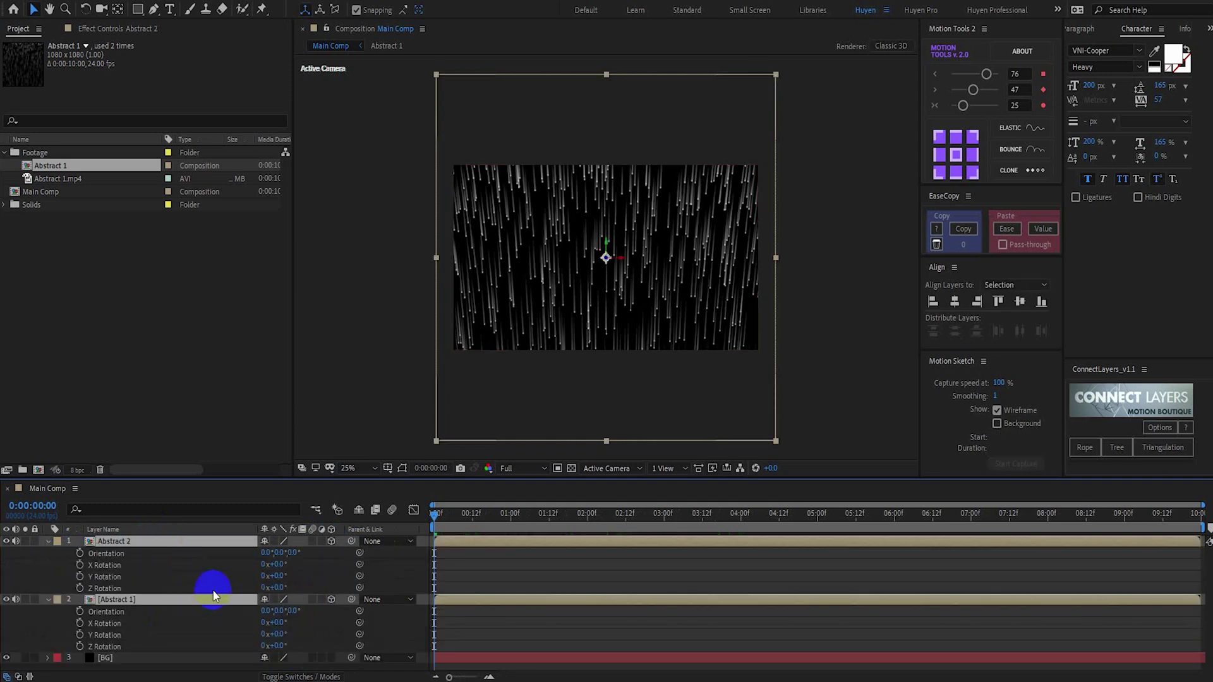
mouse_move(280, 576)
left_mouse_down()
mouse_move(284, 564)
mouse_move(285, 587)
mouse_move(339, 590)
left_mouse_up()
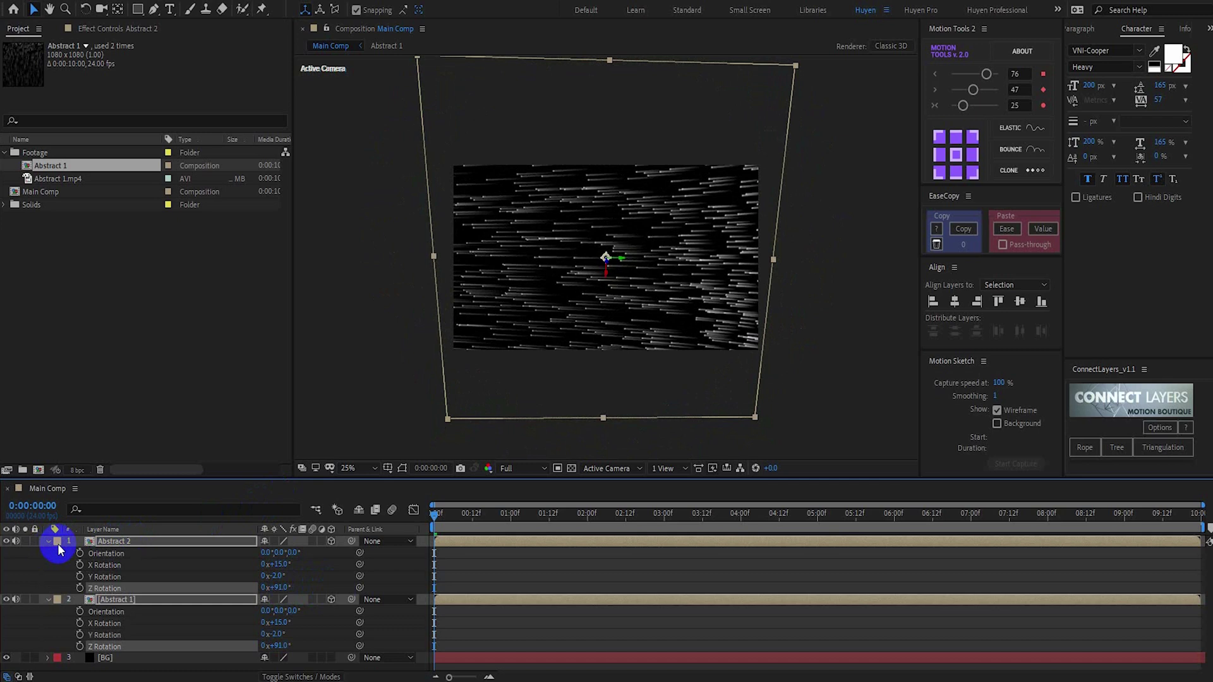
left_click(403, 403)
Show the composition in two horizontal views and move Abstract 1 to about 978.6, -634.8, -276.1 using the top view
left_click(664, 468)
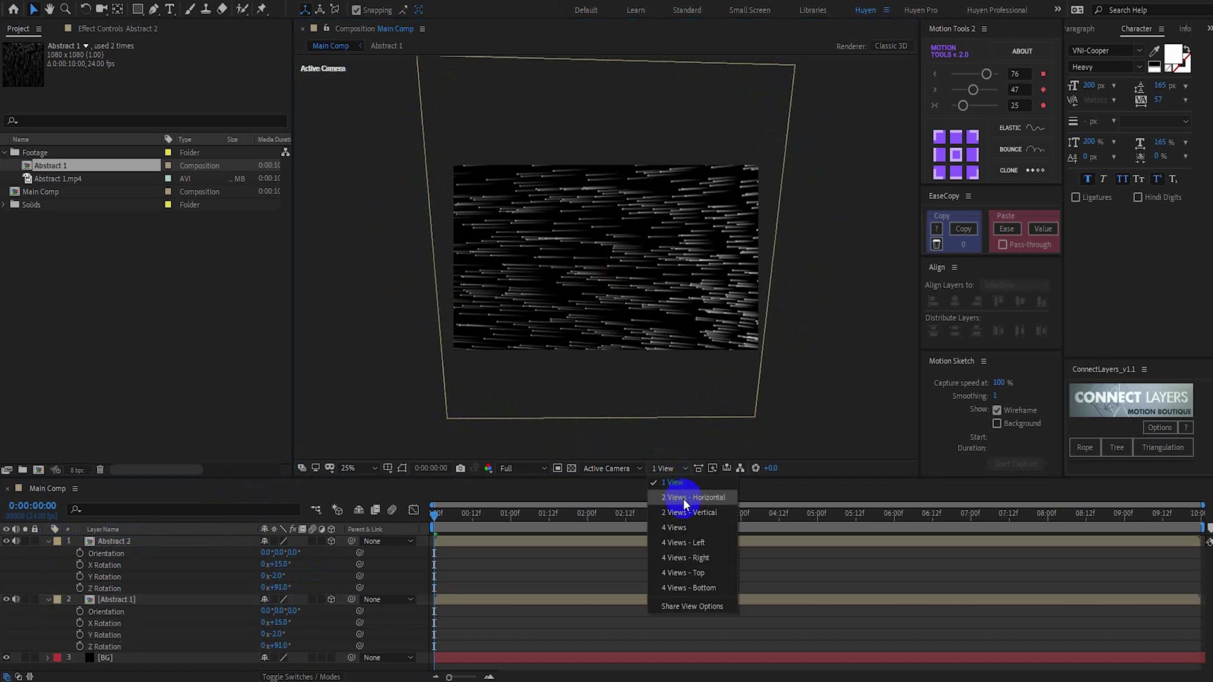
left_click(683, 498)
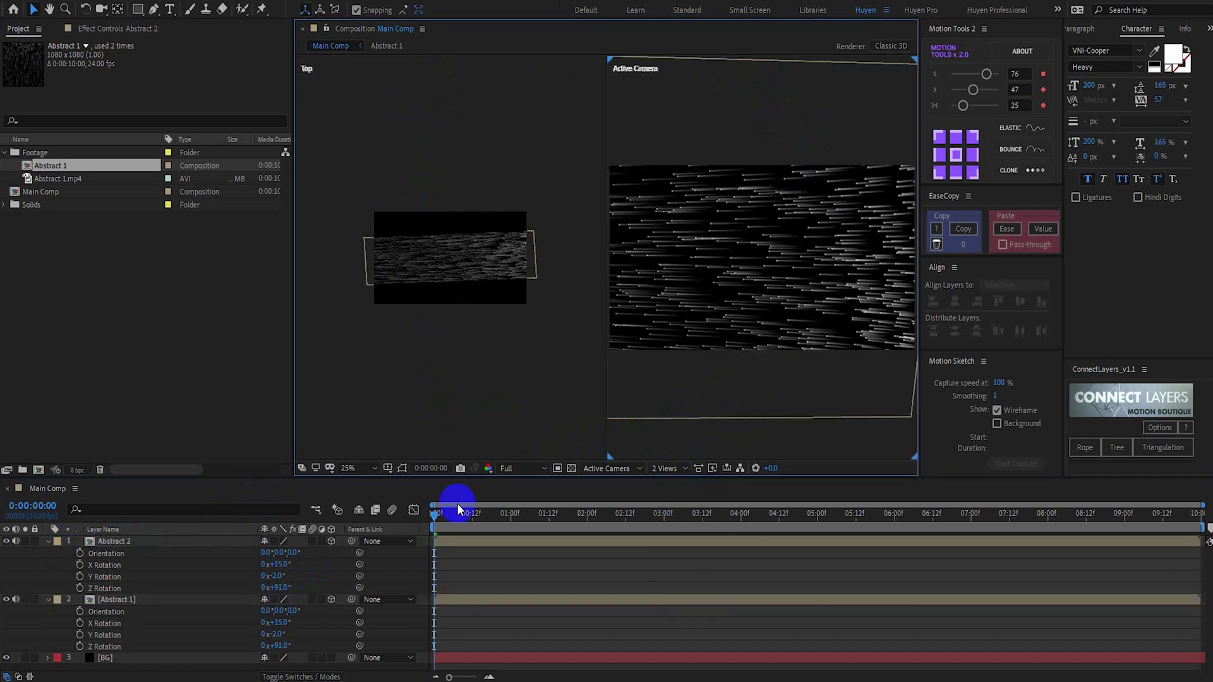
left_click(176, 602)
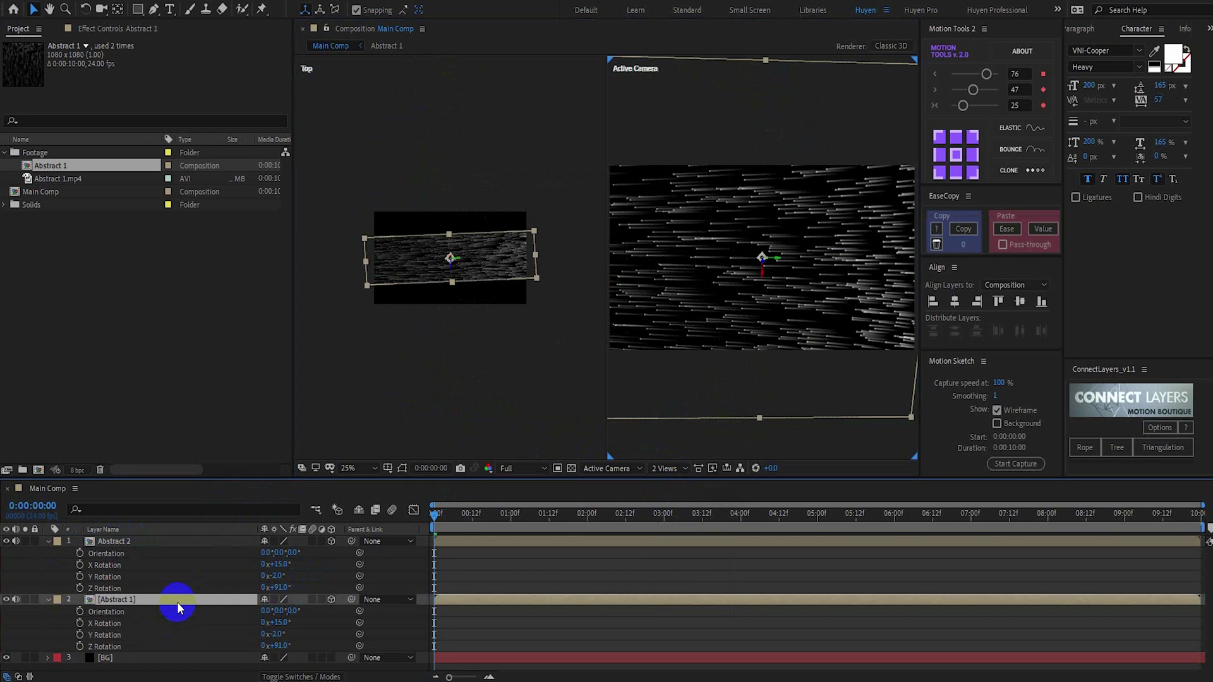
key("p")
left_click_drag(286, 611, 338, 611)
left_click_drag(446, 262, 495, 281)
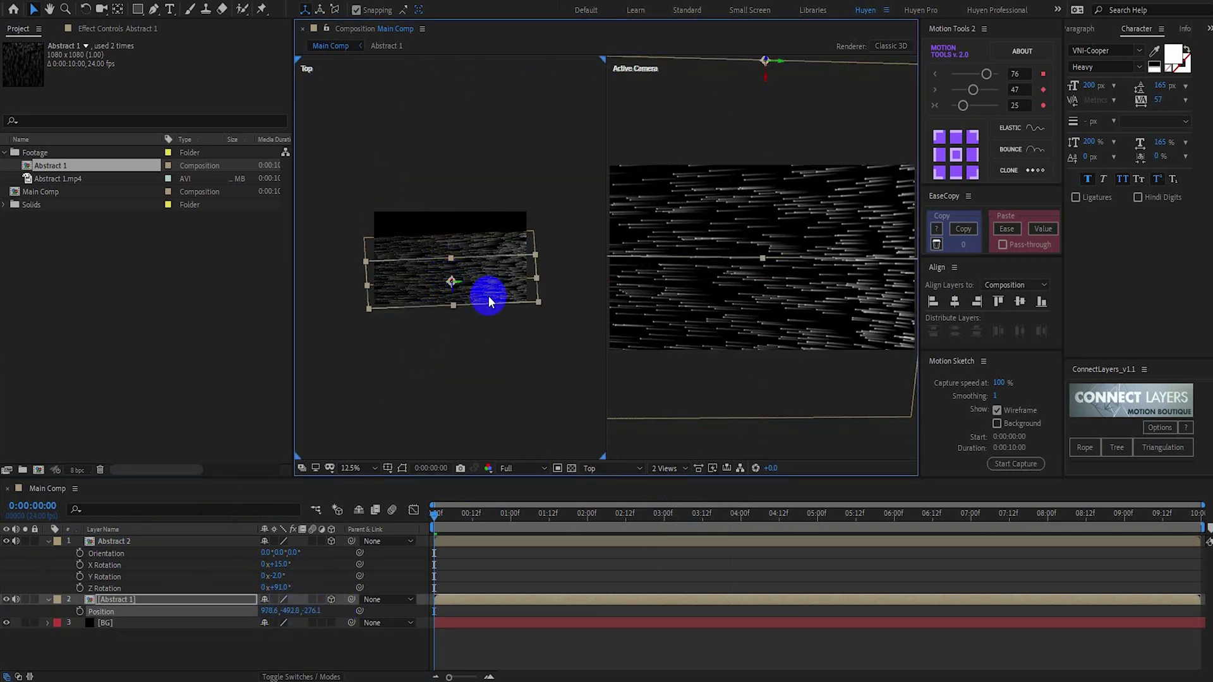
left_click(196, 541)
key("p")
left_click_drag(292, 575, 257, 569)
left_click(384, 270)
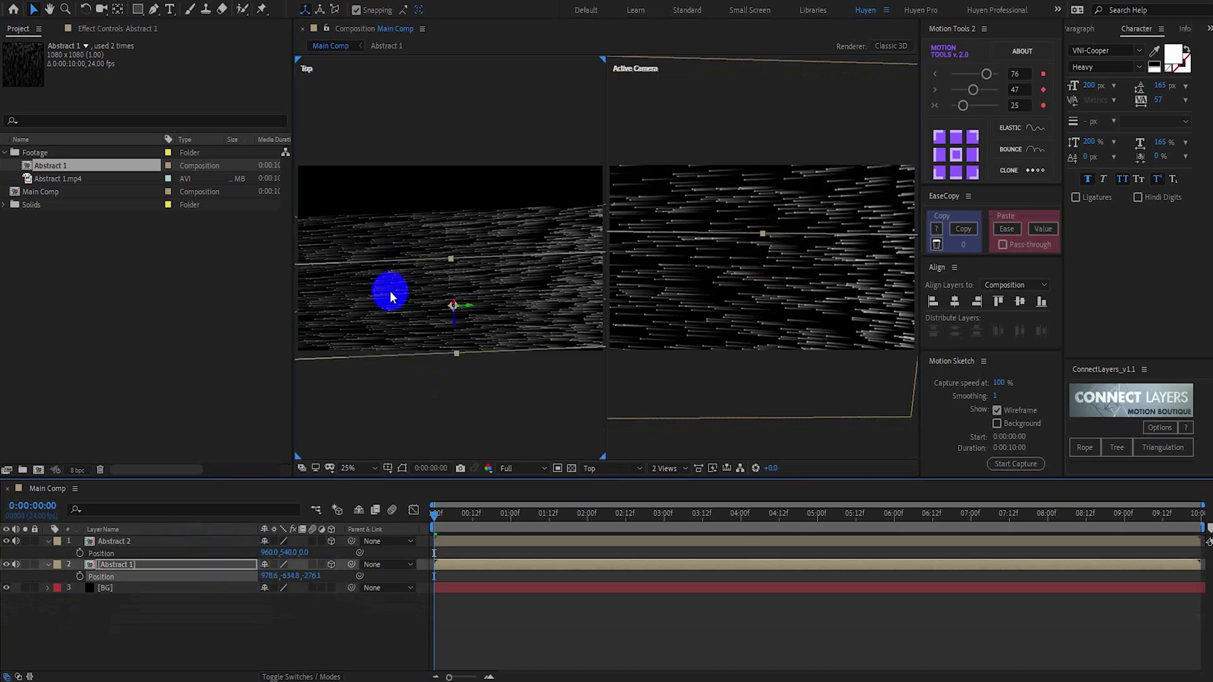
Using the left view, reposition Abstract 2 to about 960, 504, -472 and Abstract 1 to about 978.6, 153.2, 627.9, then return to one view
left_click(597, 468)
left_click(601, 520)
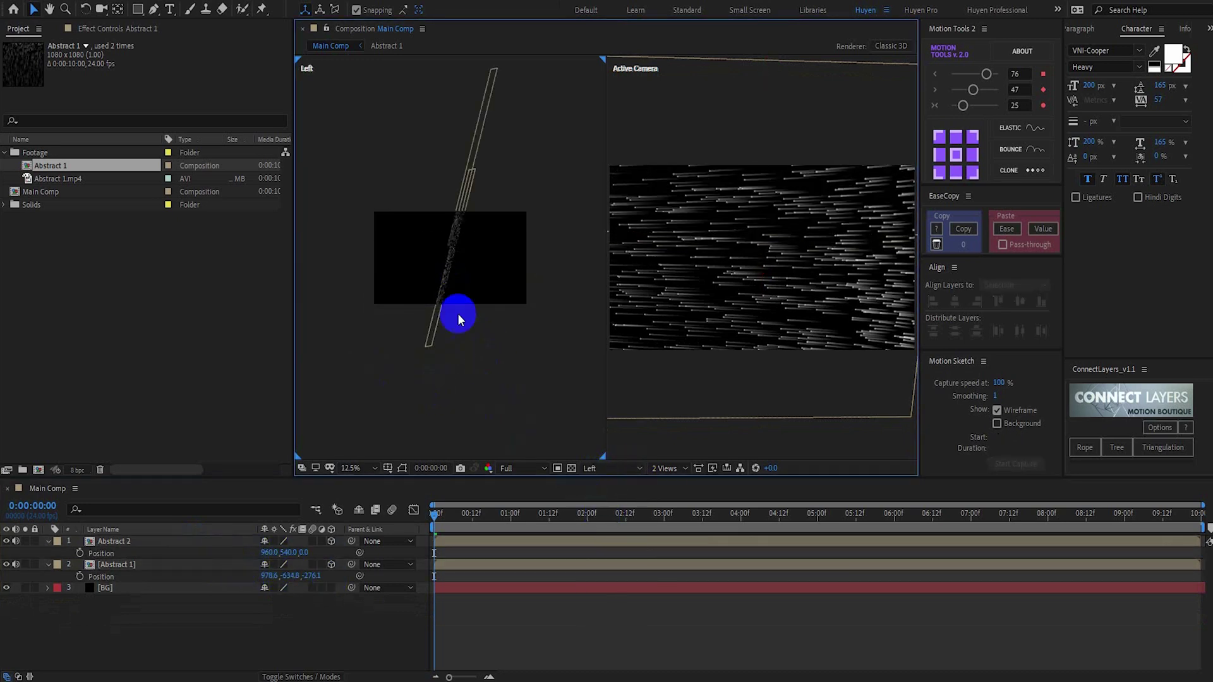
key("period")
left_click(447, 221)
left_click_drag(448, 221, 303, 352)
left_click_drag(447, 368, 519, 359)
left_click(663, 469)
left_click(670, 490)
left_click(323, 628)
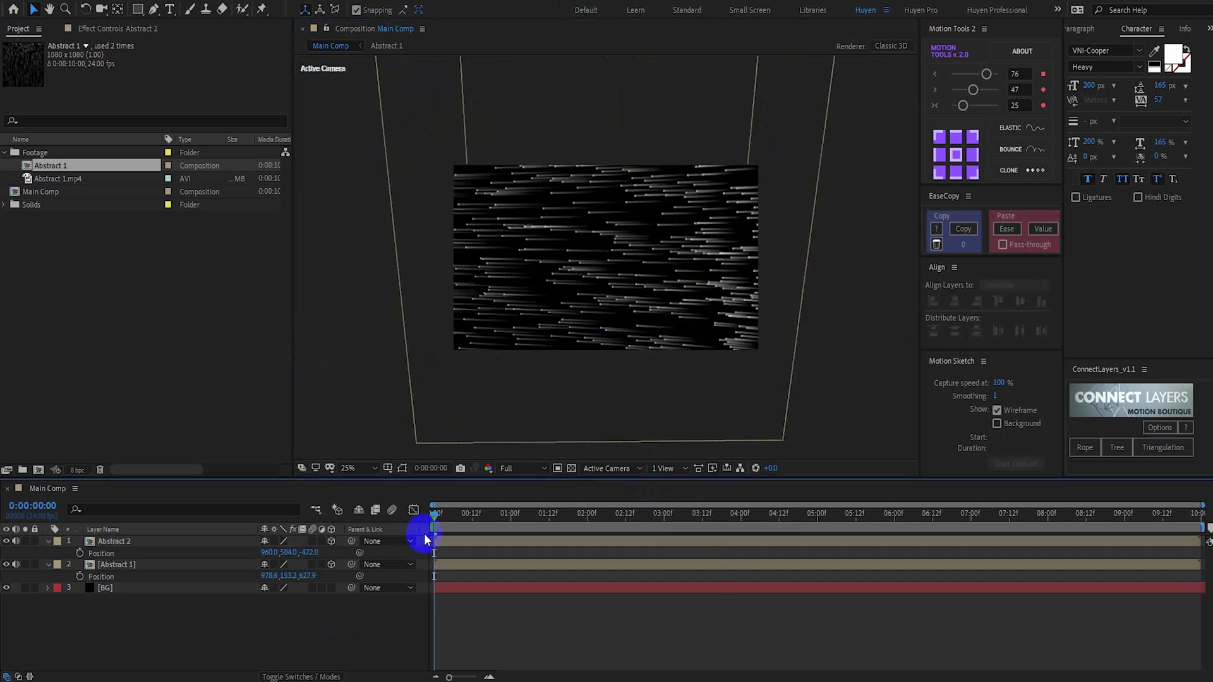
mouse_move(443, 519)
left_mouse_down()
mouse_move(847, 460)
mouse_move(602, 497)
mouse_move(424, 504)
left_mouse_up()
Apply Hue/Saturation to Abstract 2 with Colorize enabled, Colorize Saturation 90 and Colorize Hue 192°
left_click(159, 541)
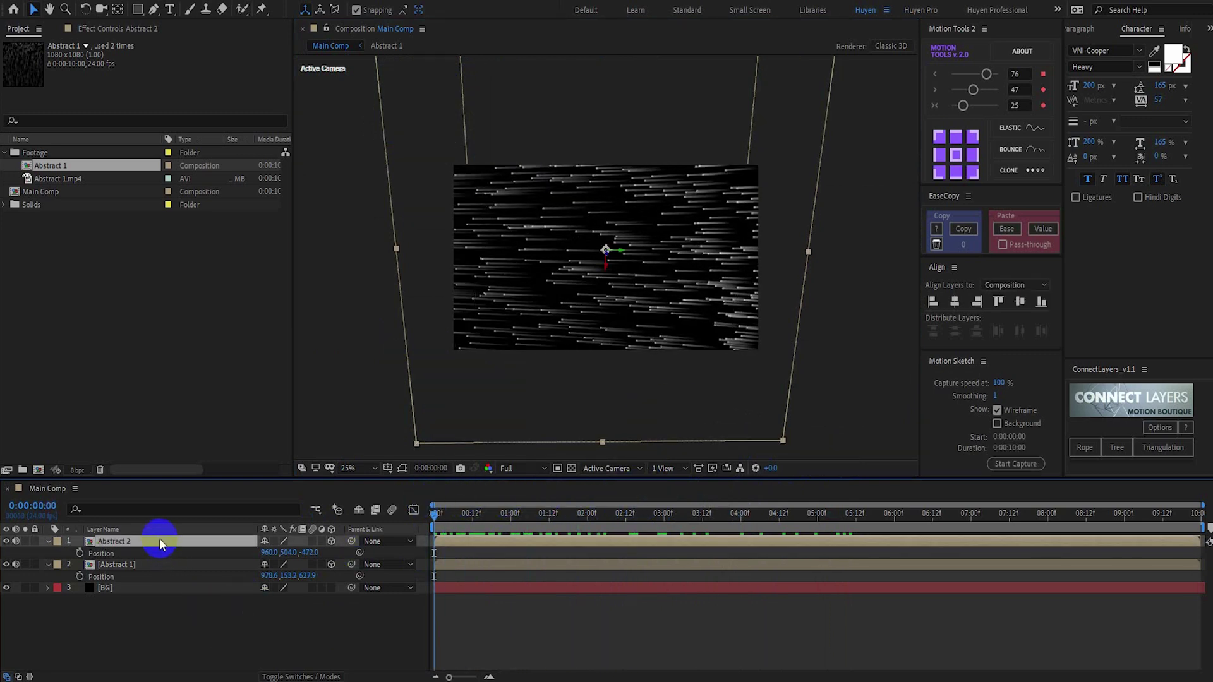
key("ctrl+space")
type("hue")
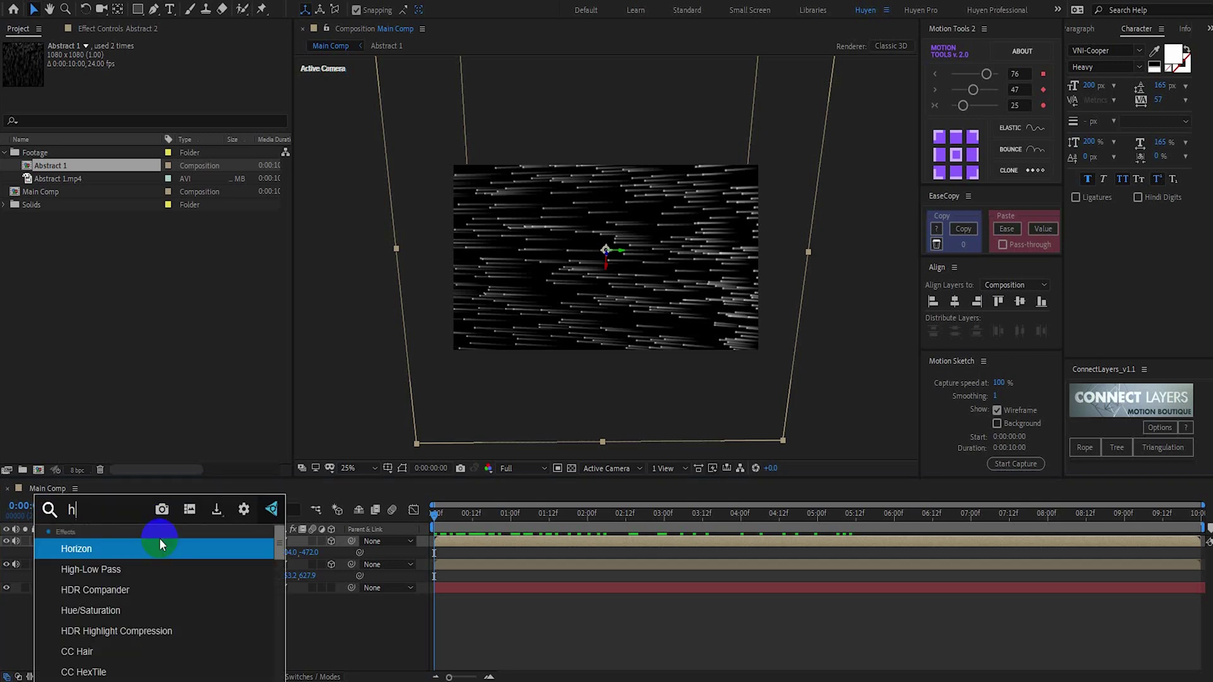
left_click(154, 545)
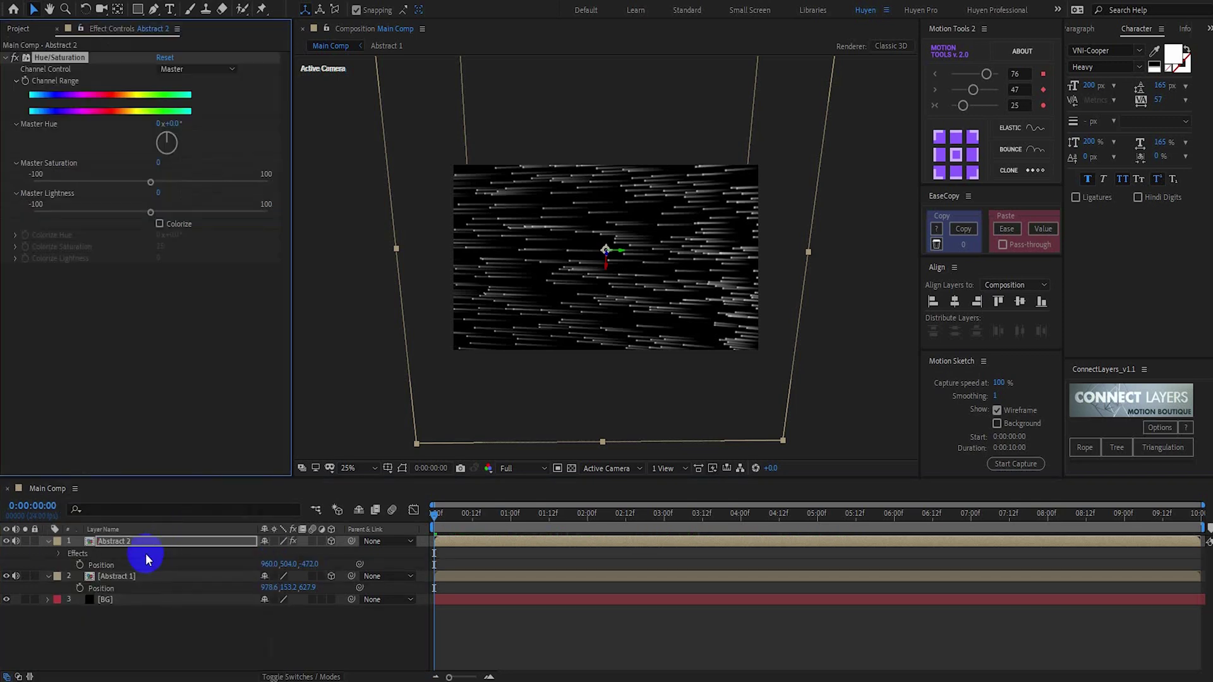
left_click(159, 223)
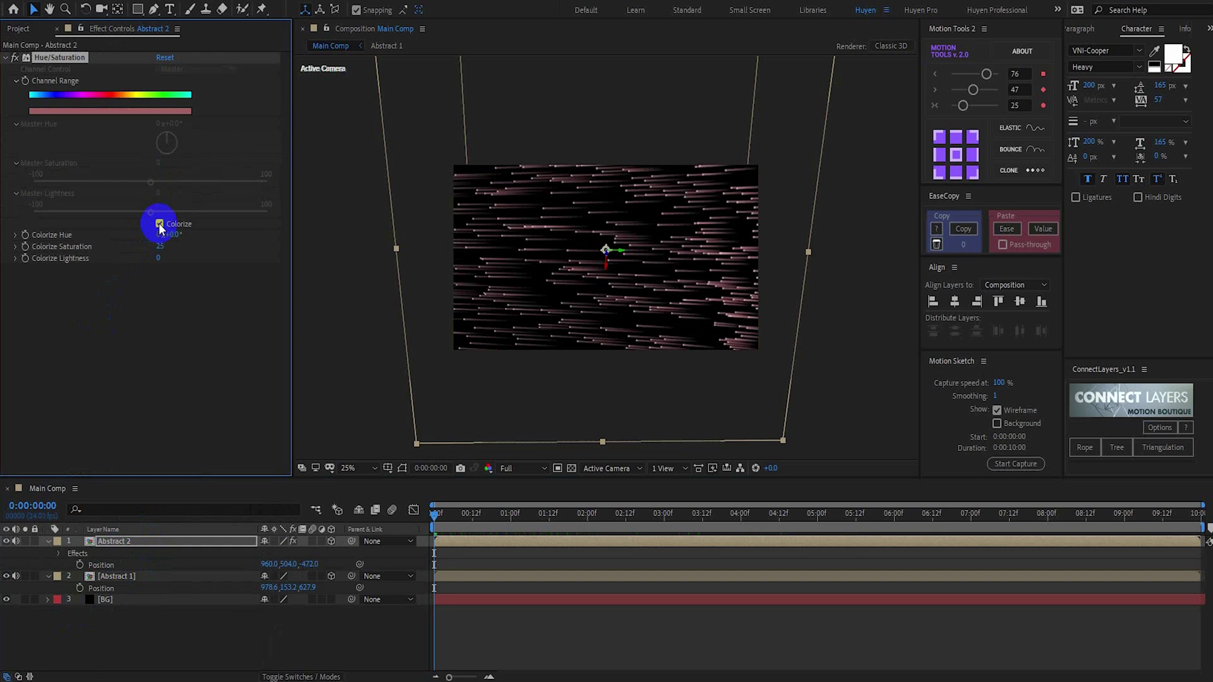
key("Return")
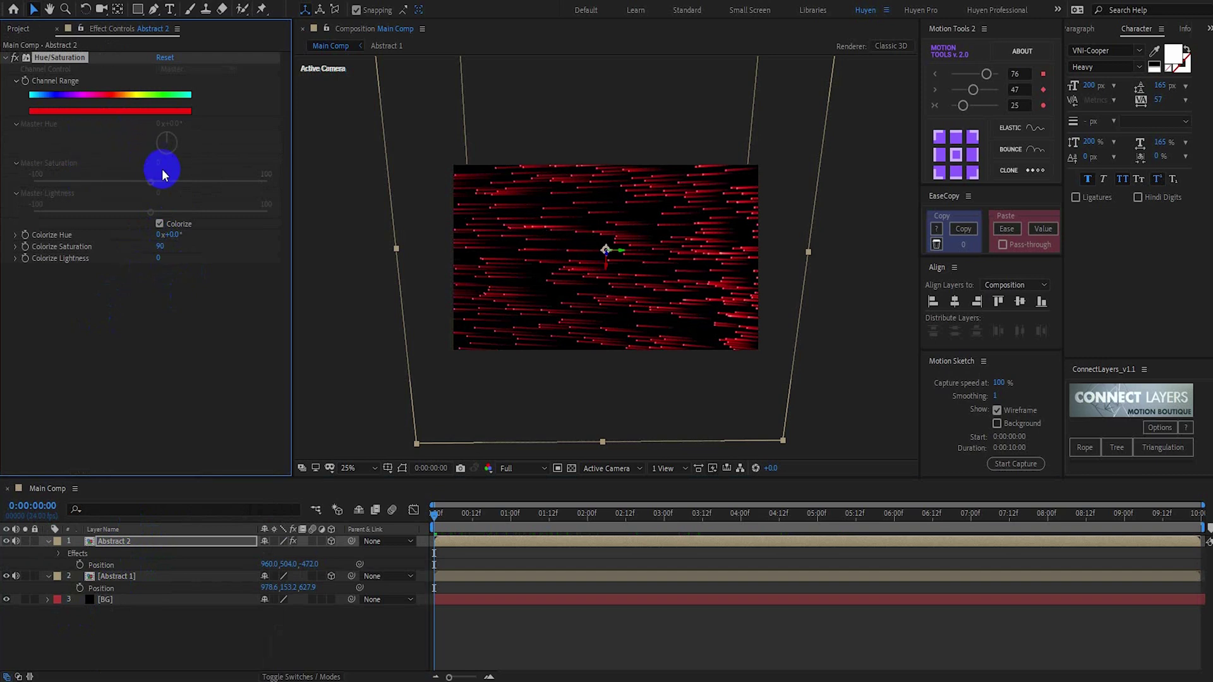
left_click_drag(177, 235, 290, 234)
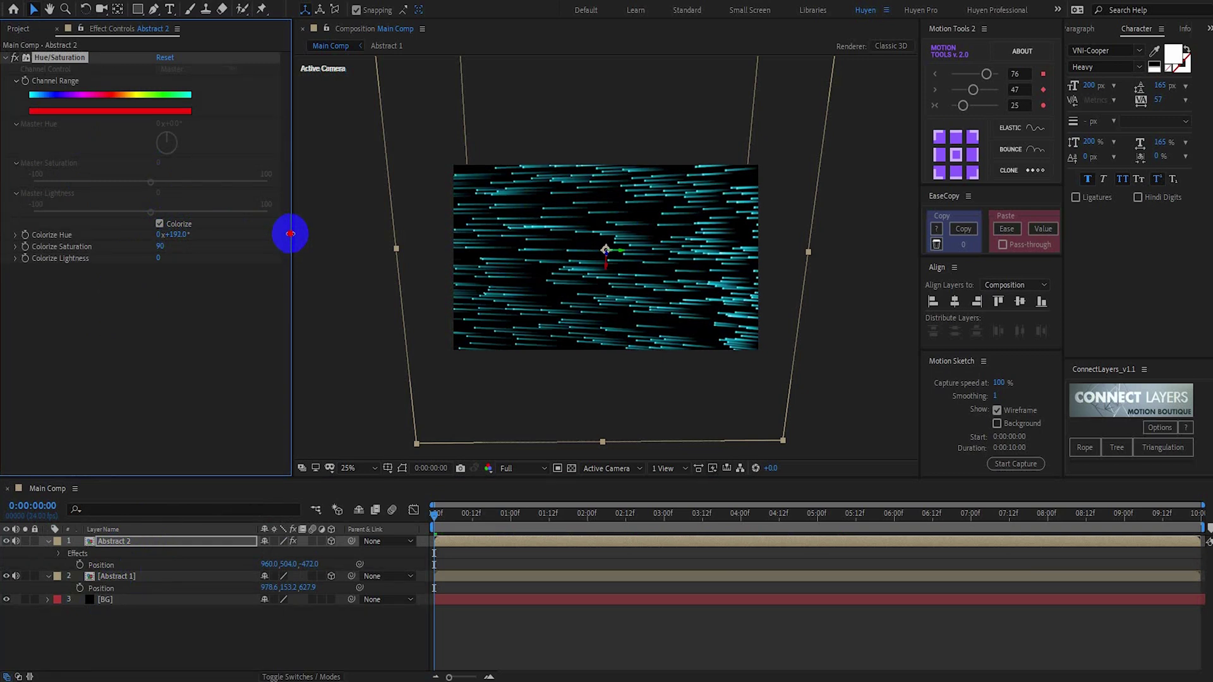
Copy the Hue/Saturation effect from Abstract 2 to the Abstract 1 layer
right_click(44, 59)
left_click(81, 101)
left_click(131, 576)
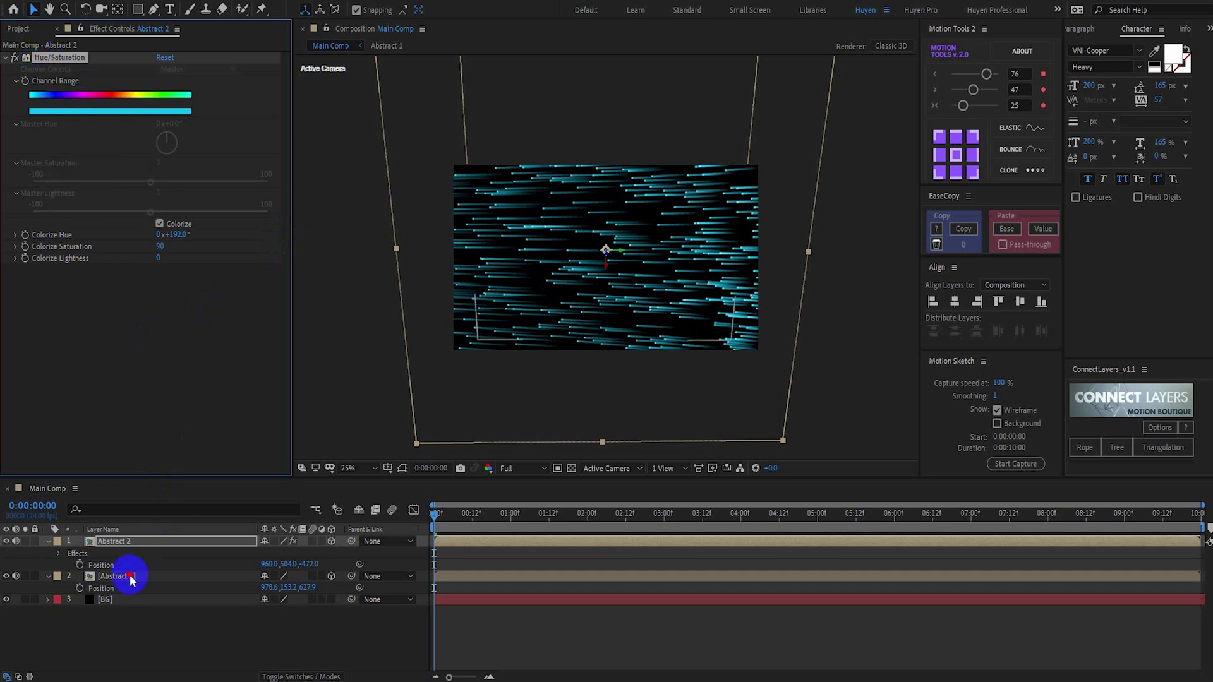
key("ctrl+v")
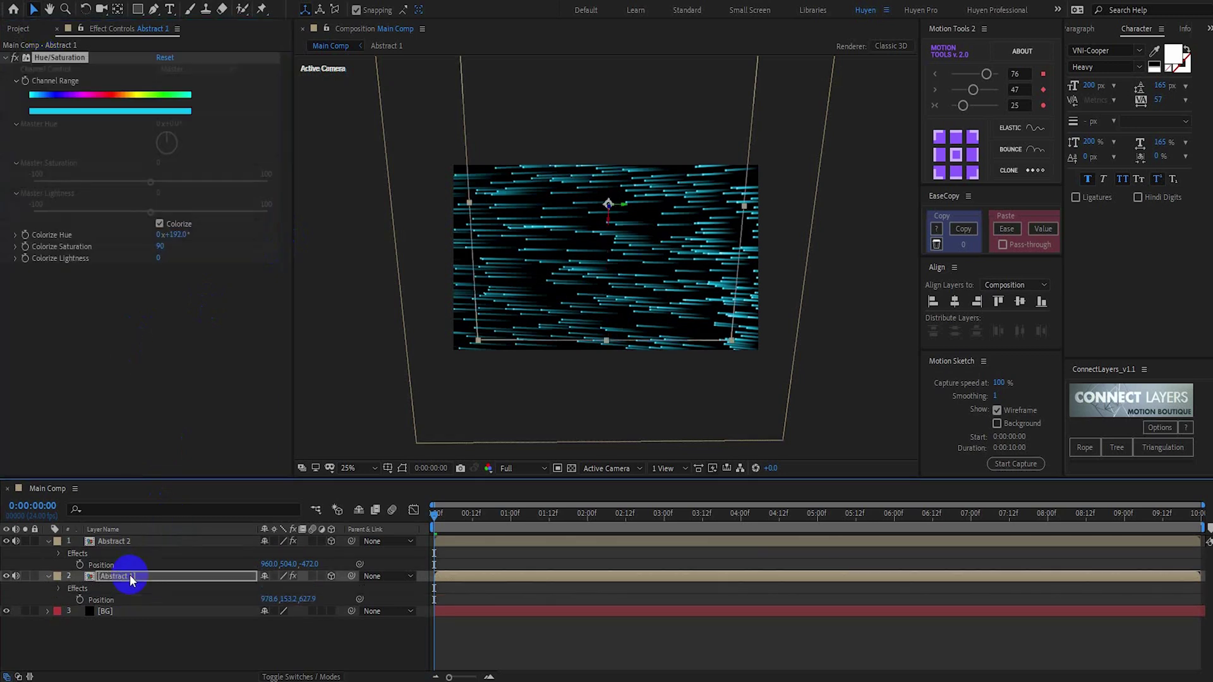
Set the blending mode of the Abstract 2 and Abstract 1 layers to Screen
left_click(236, 549)
left_click(185, 592, "shift")
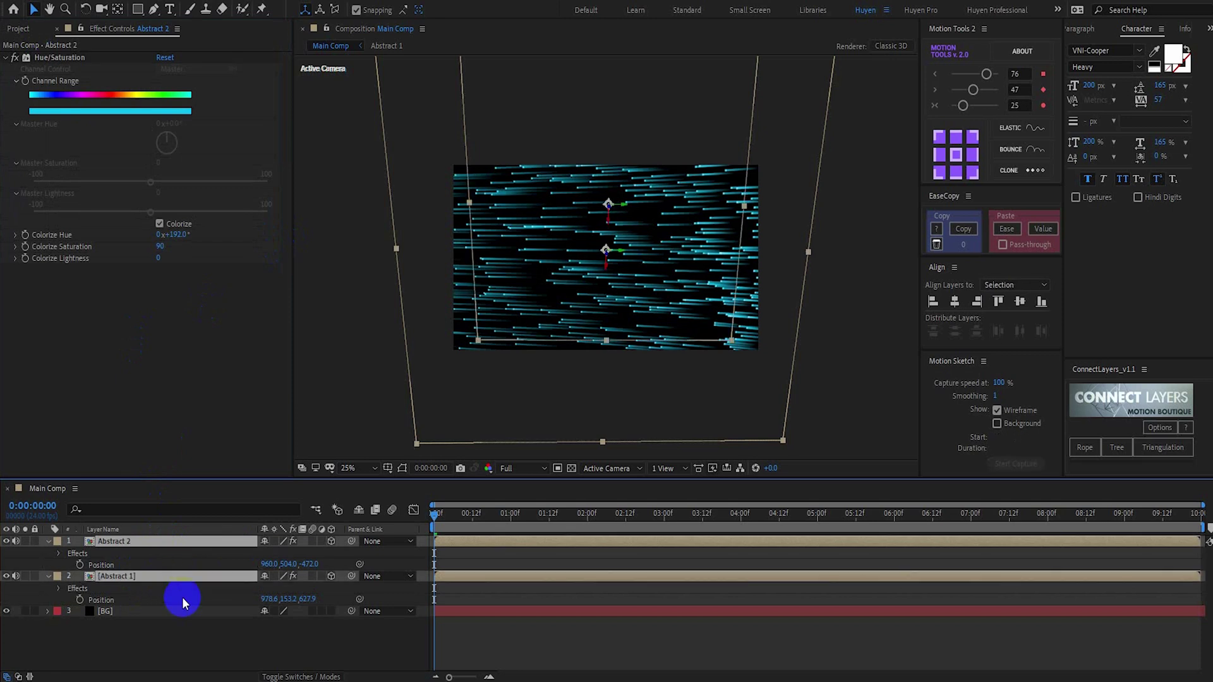
left_click(284, 676)
left_click(278, 576)
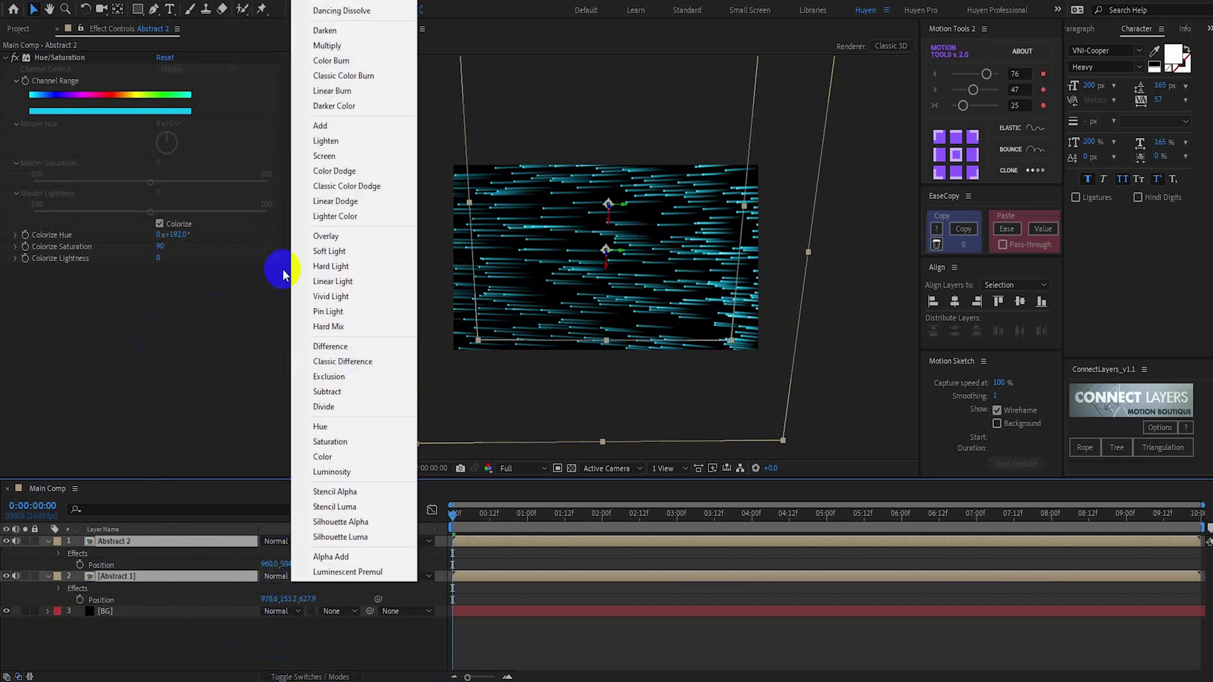
left_click(324, 156)
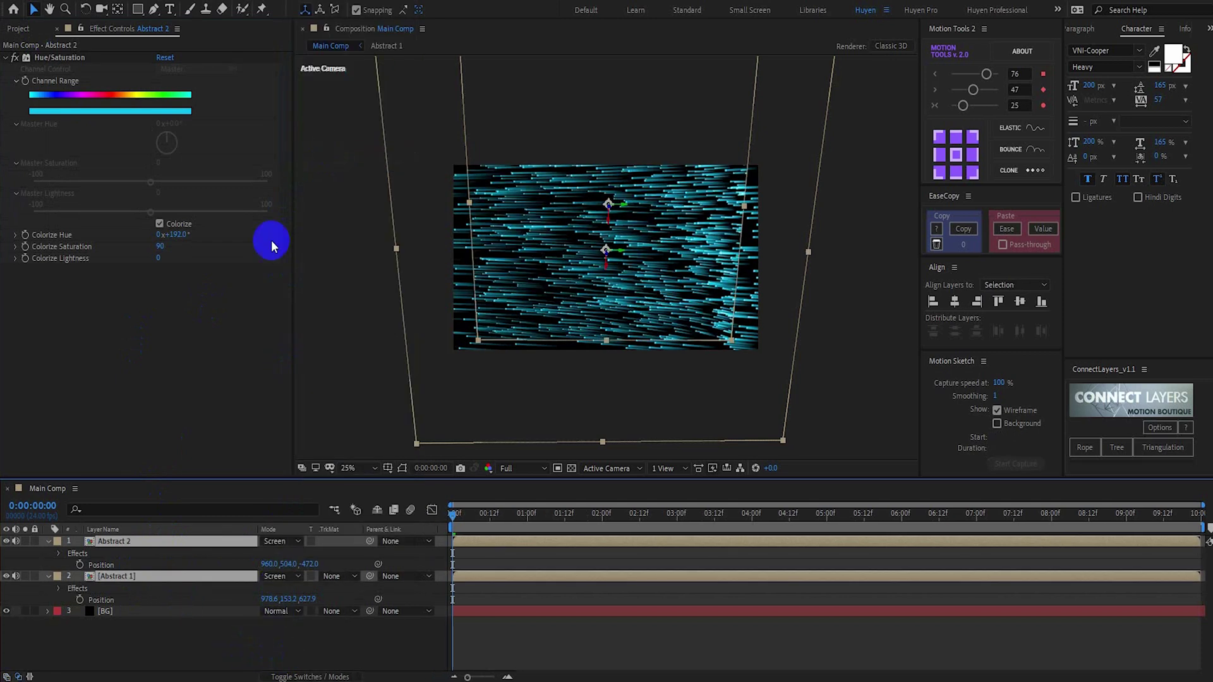
Set Abstract 2's Colorize Hue to 279° for purple trails
left_click(185, 643)
left_click(125, 541)
left_click_drag(167, 234, 227, 232)
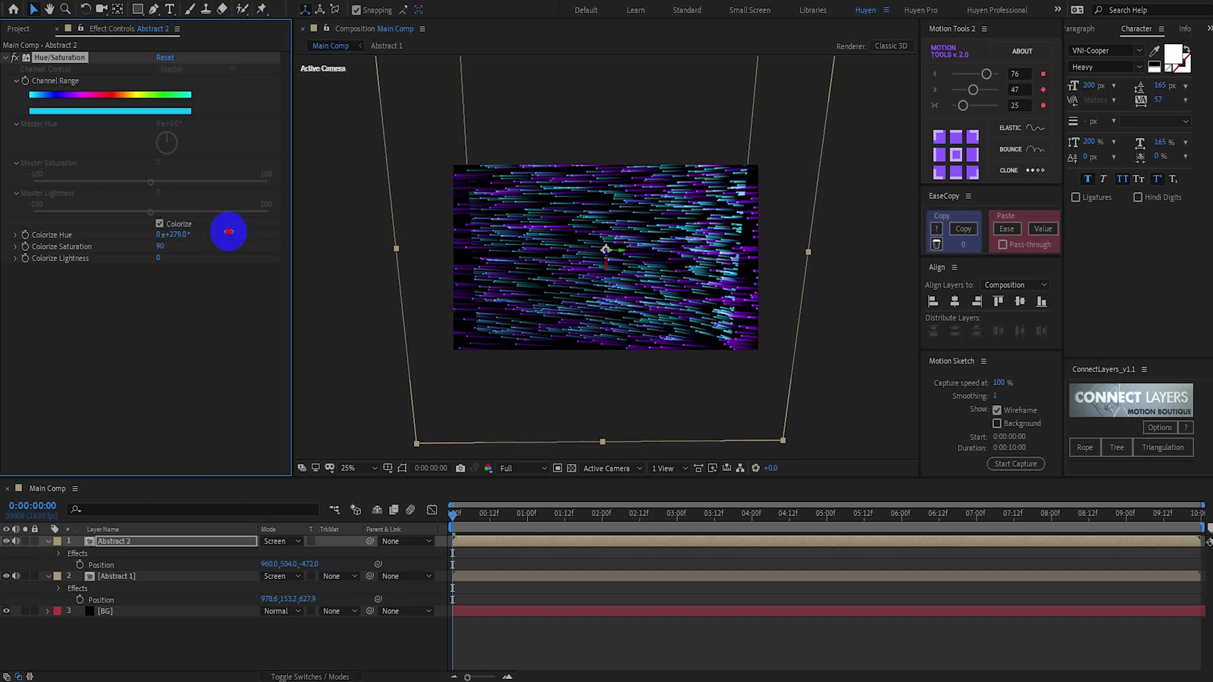
Move the Abstract 1 layer in the composition view to about 661.4, 725.5, -423.4 so it covers the frame
key("comma")
left_click(163, 575)
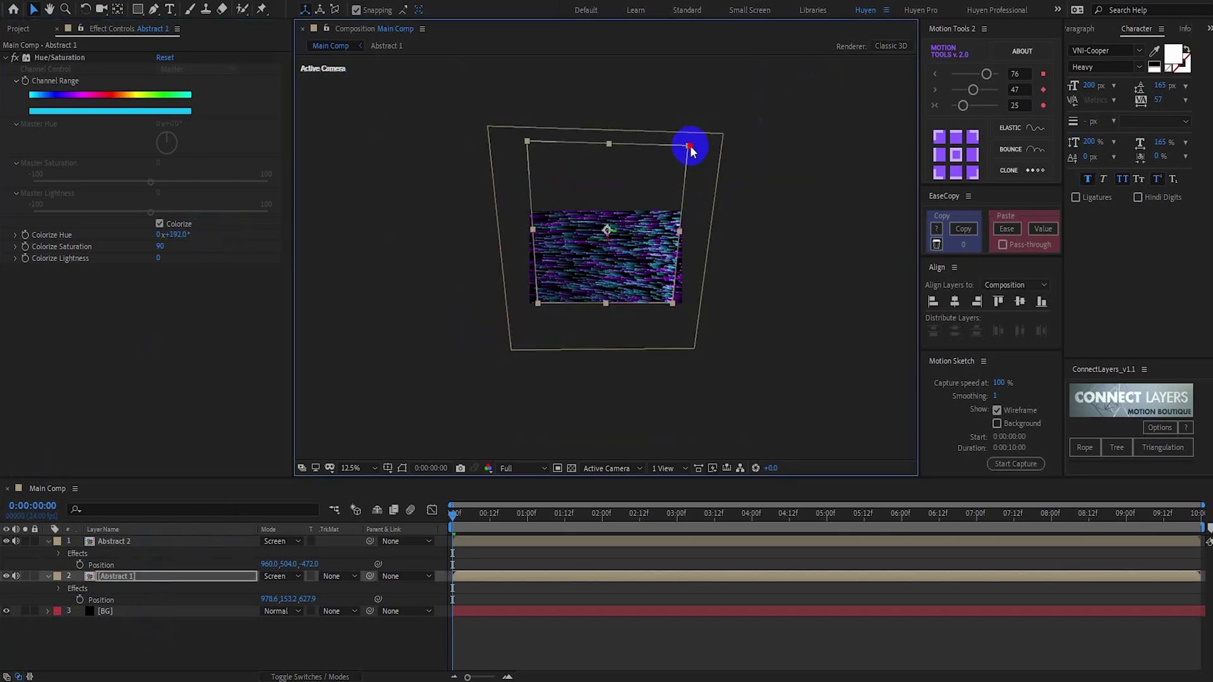
left_click_drag(701, 138, 676, 154)
left_click(569, 311)
key("period")
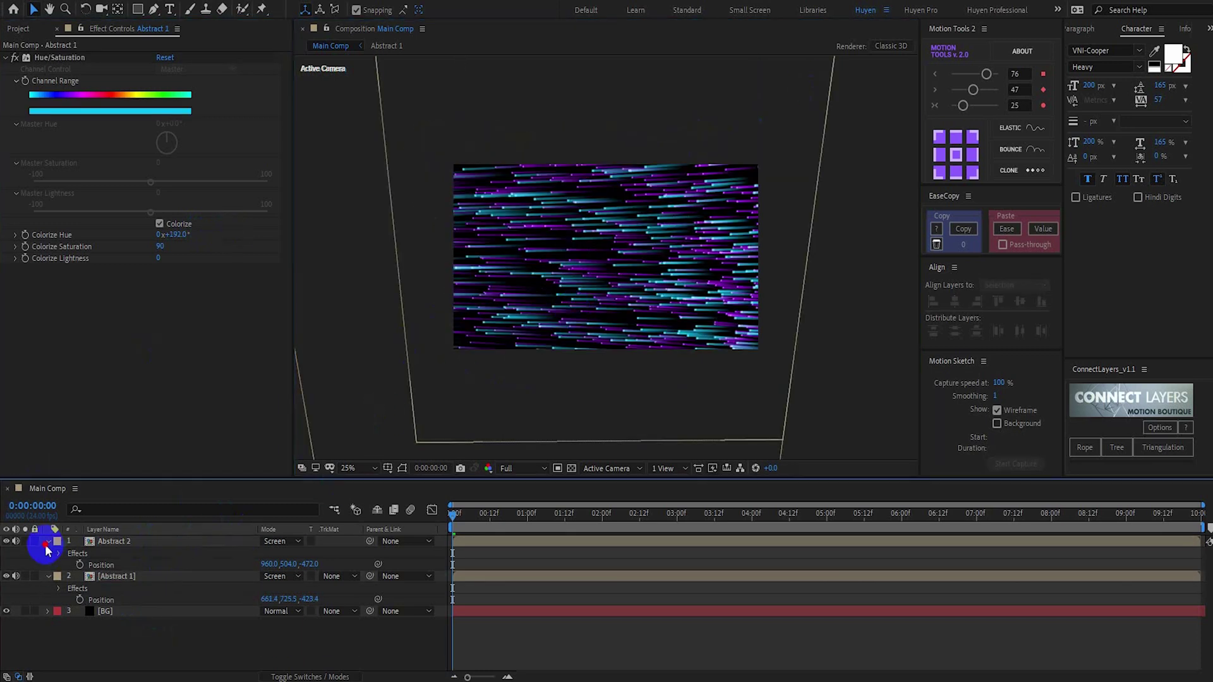
Collapse the layer properties and create an adjustment layer named Lens above the Abstract layers
left_click(49, 541)
left_click(49, 553)
right_click(149, 614)
mouse_move(291, 465)
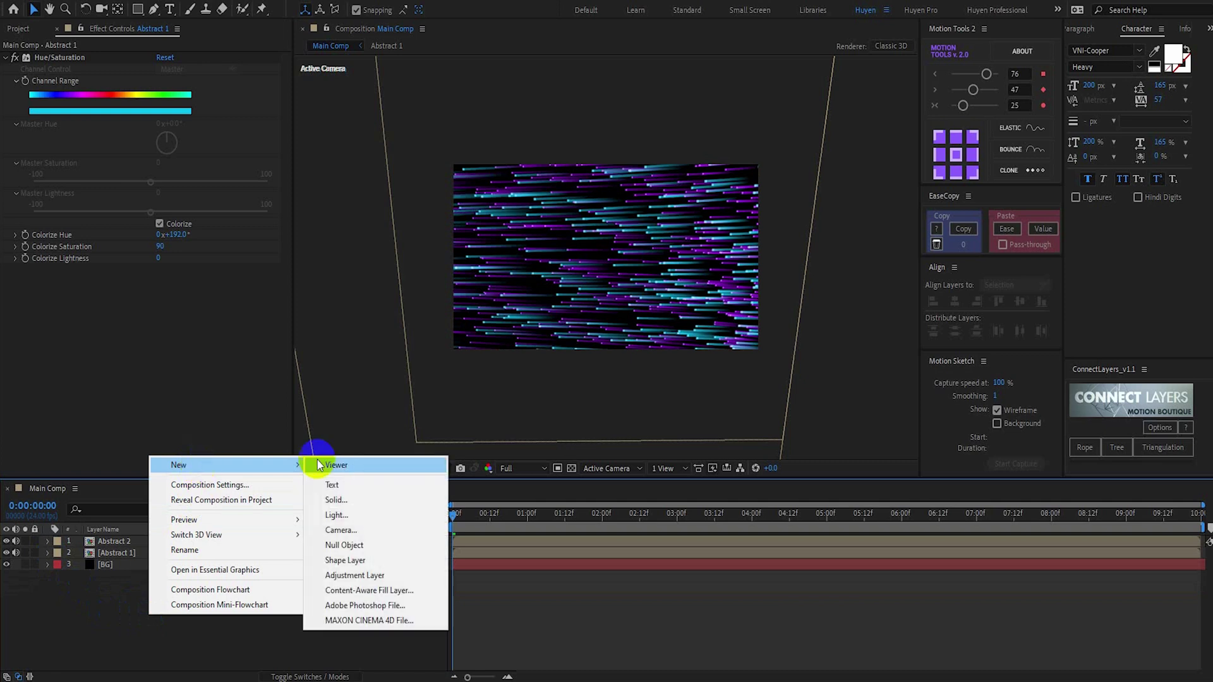
left_click(423, 575)
key("Return")
type("Layer 1")
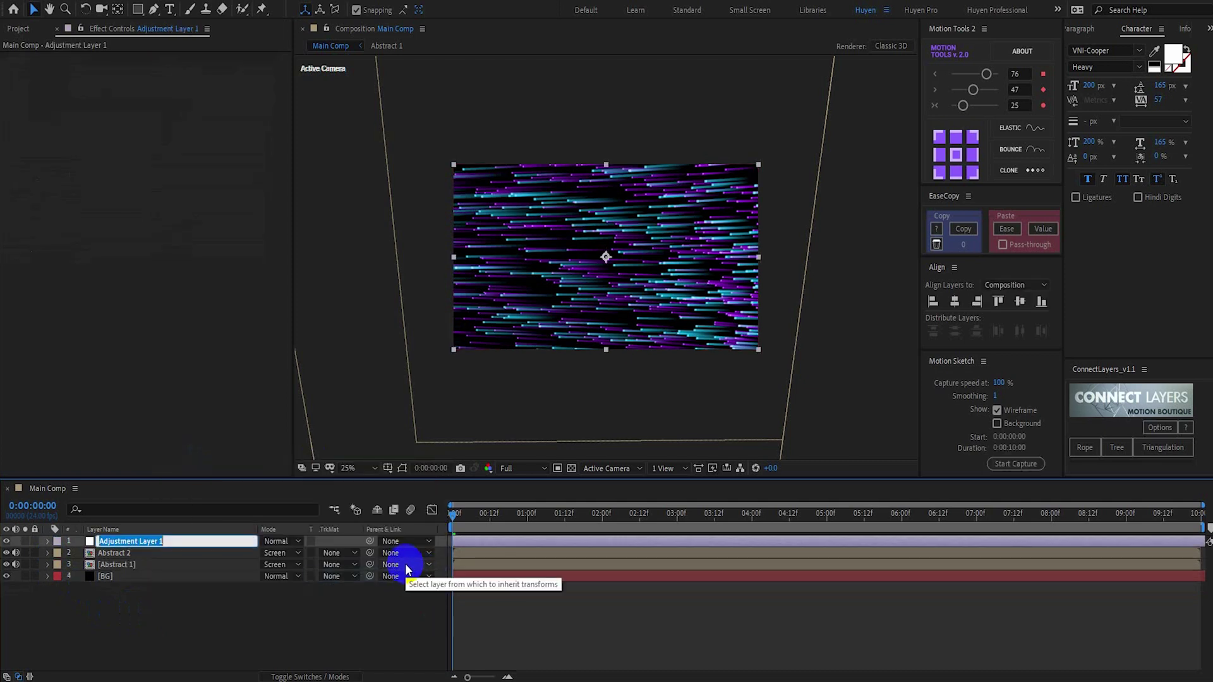
type("ens")
key("Return")
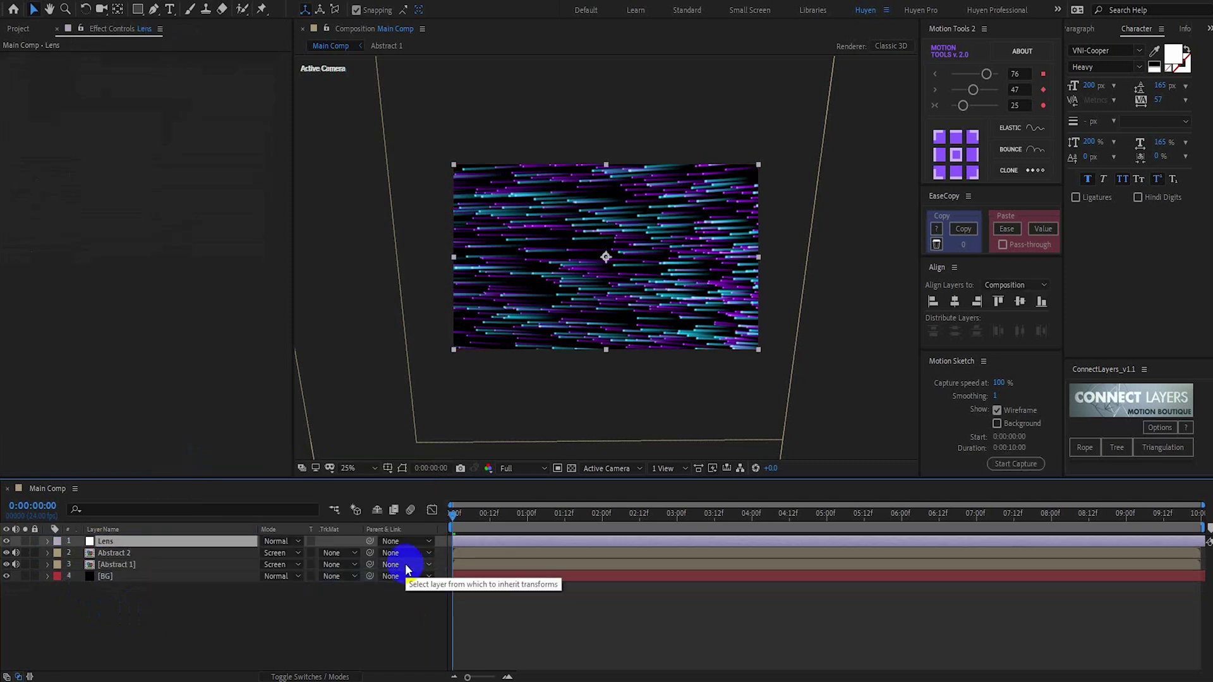
Apply CC Lens to the Lens layer with Size 168 and preview the animation
key("ctrl+space")
type("lens")
left_click(139, 570)
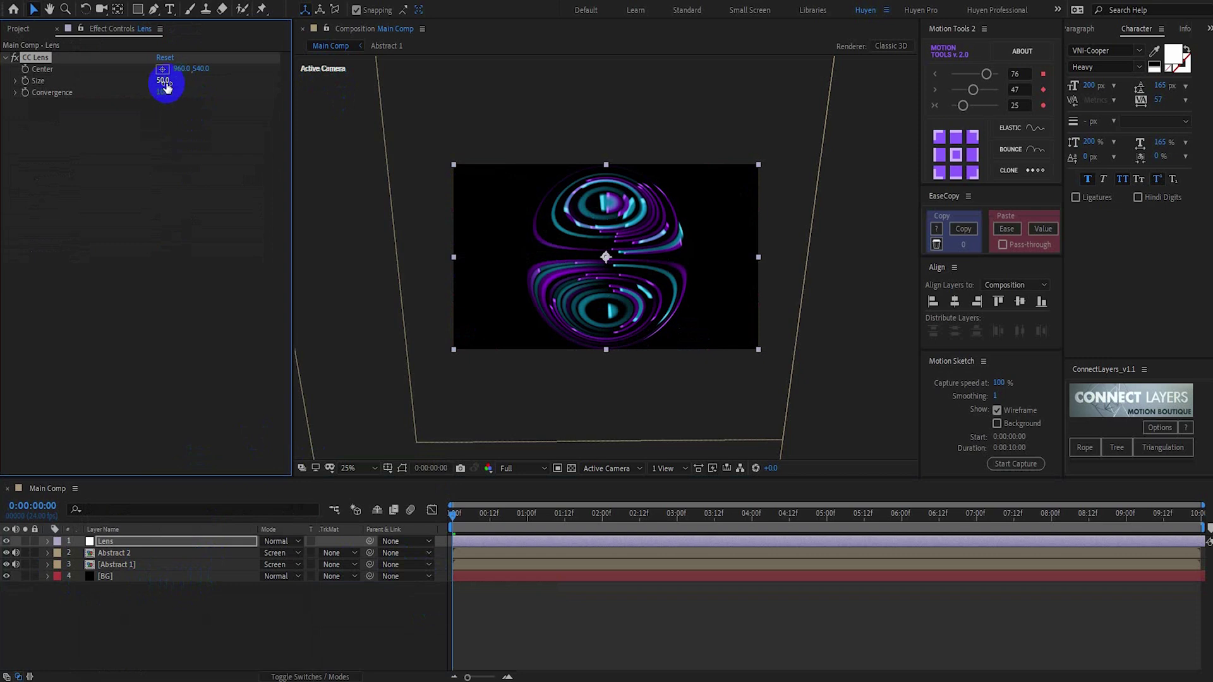
left_click_drag(169, 82, 236, 80)
left_click(465, 400)
key("space")
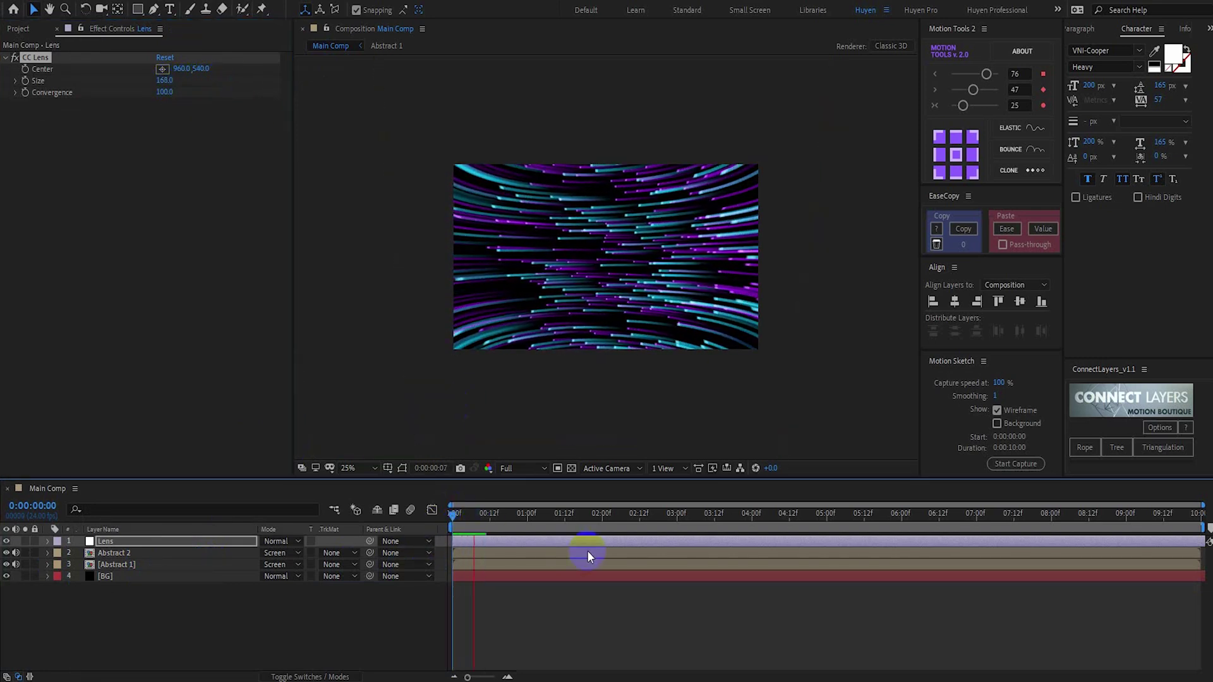
mouse_move(467, 512)
left_mouse_down()
mouse_move(661, 513)
mouse_move(455, 513)
left_mouse_up()
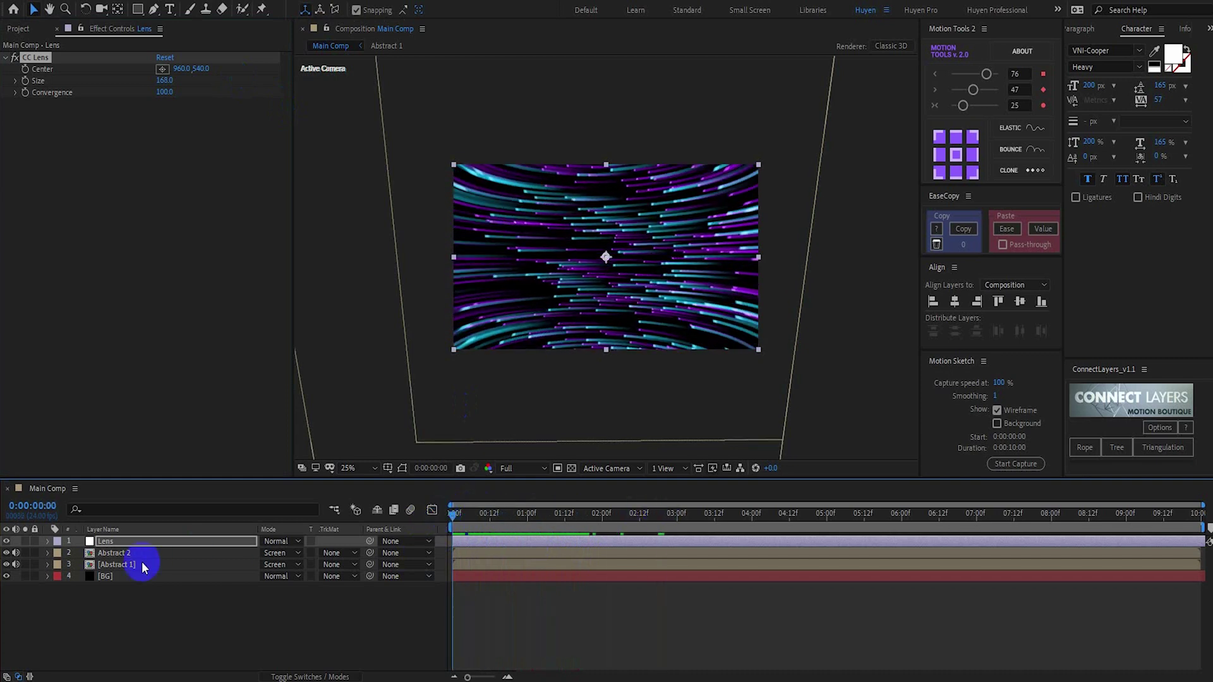
Shift Abstract 1's Colorize Hue to green and set Abstract 2's Colorize Hue to 326° for magenta trails
left_click(189, 564)
left_click_drag(179, 244, 158, 244)
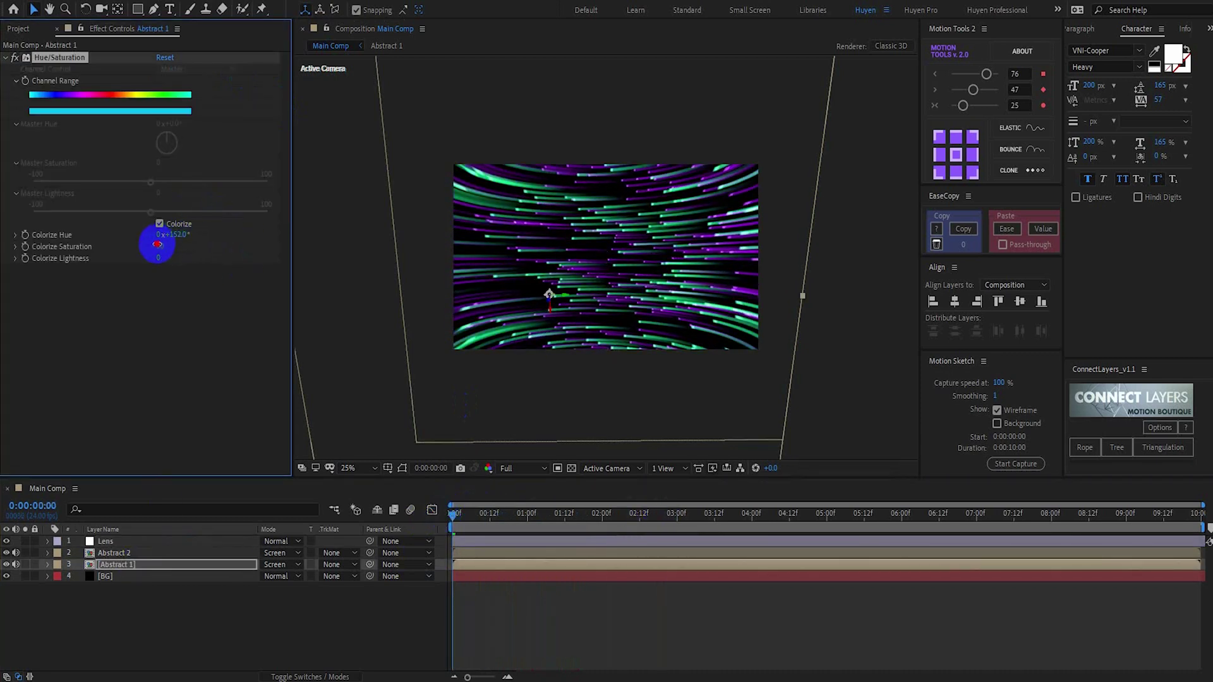
left_click(120, 553)
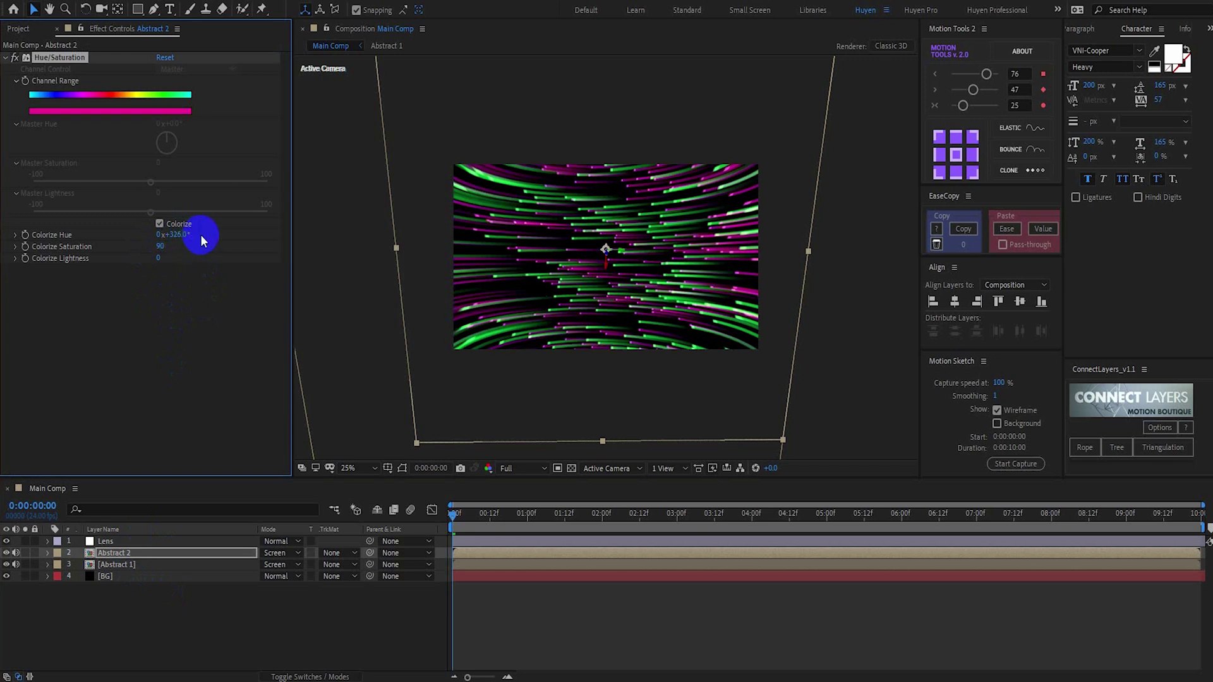
Create an adjustment layer named Glow above the Lens layer
left_click(175, 626)
right_click(215, 622)
mouse_move(249, 476)
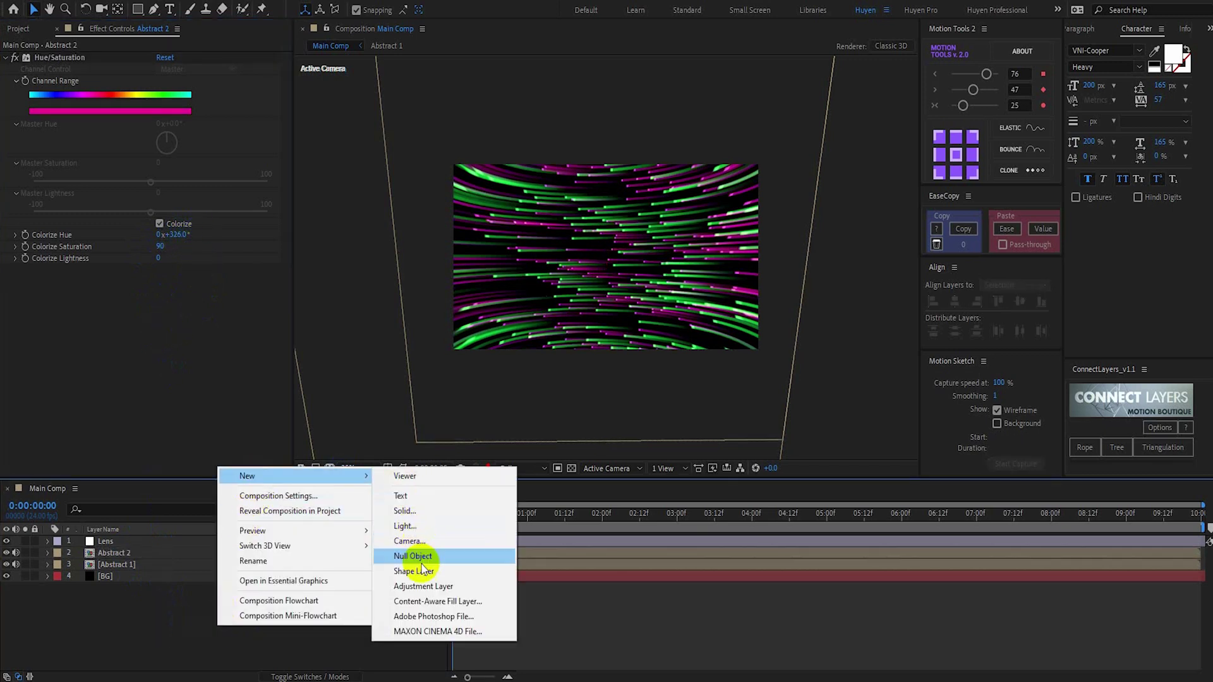
left_click(423, 586)
key("Return")
type("Glow")
key("Return")
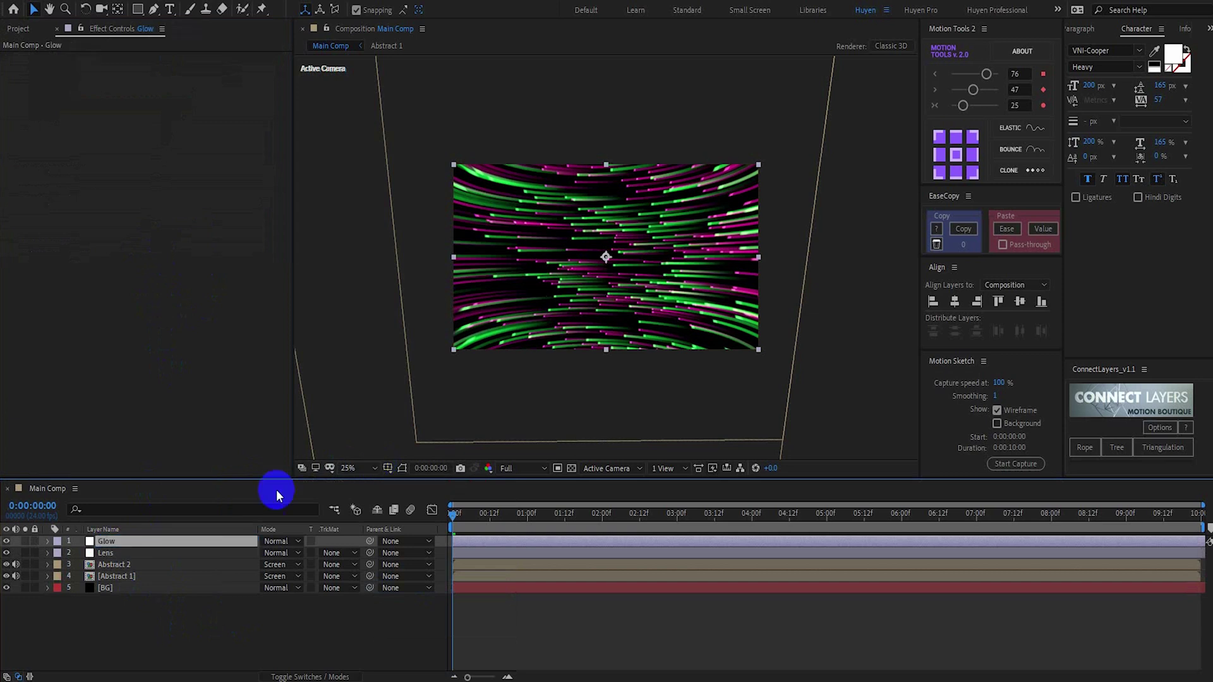
Apply the Glow effect to the Glow layer with Threshold 50%, Radius 20 and Intensity 0.8
key("ctrl+space")
type("gl")
key("Return")
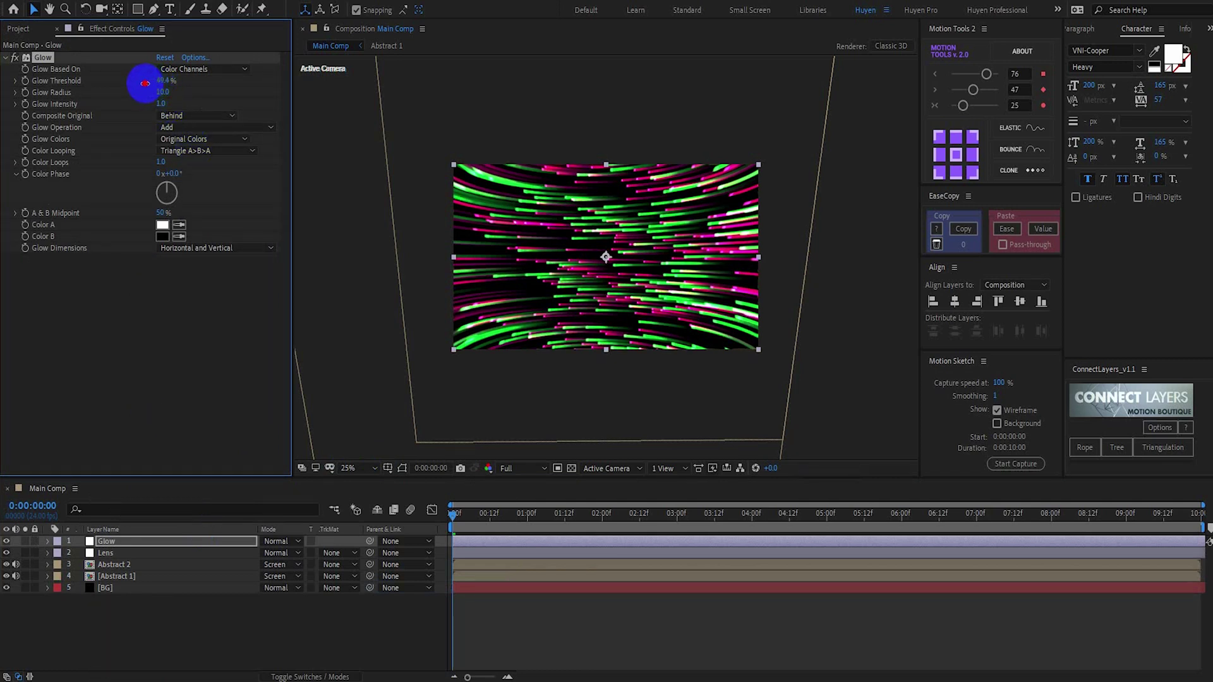
left_click(165, 81)
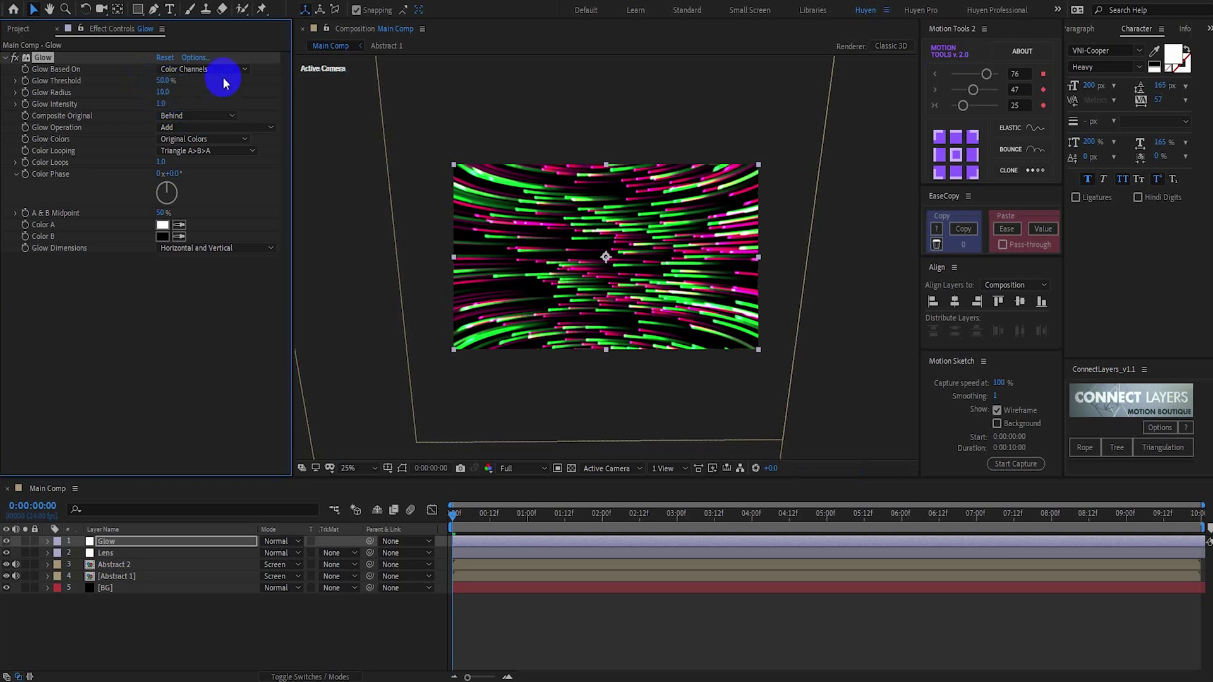
left_click(163, 93)
type("20")
key("Return")
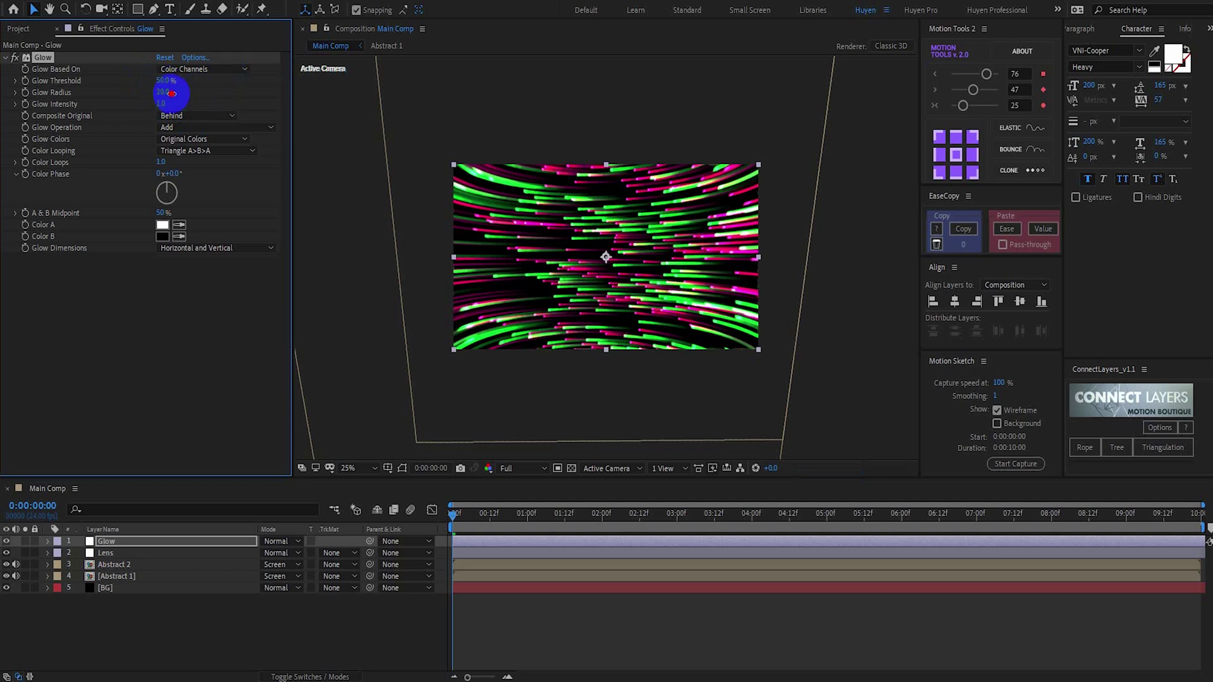
left_click(154, 323)
left_click(161, 103)
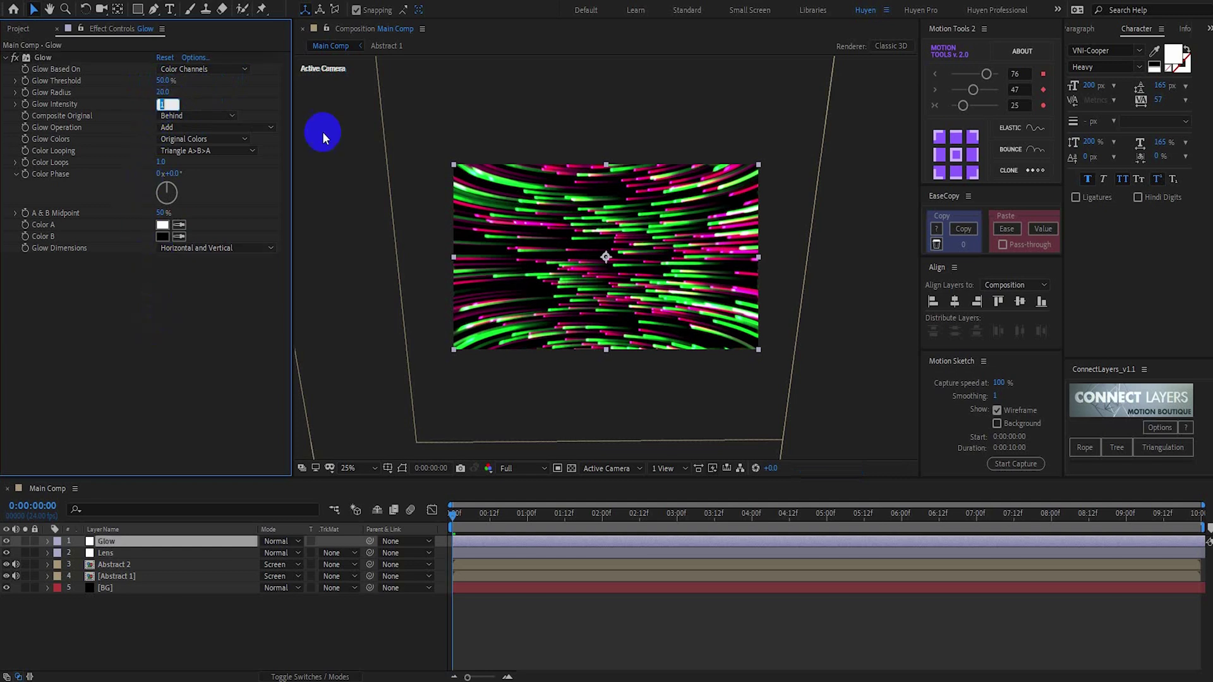
type(".8")
key("Return")
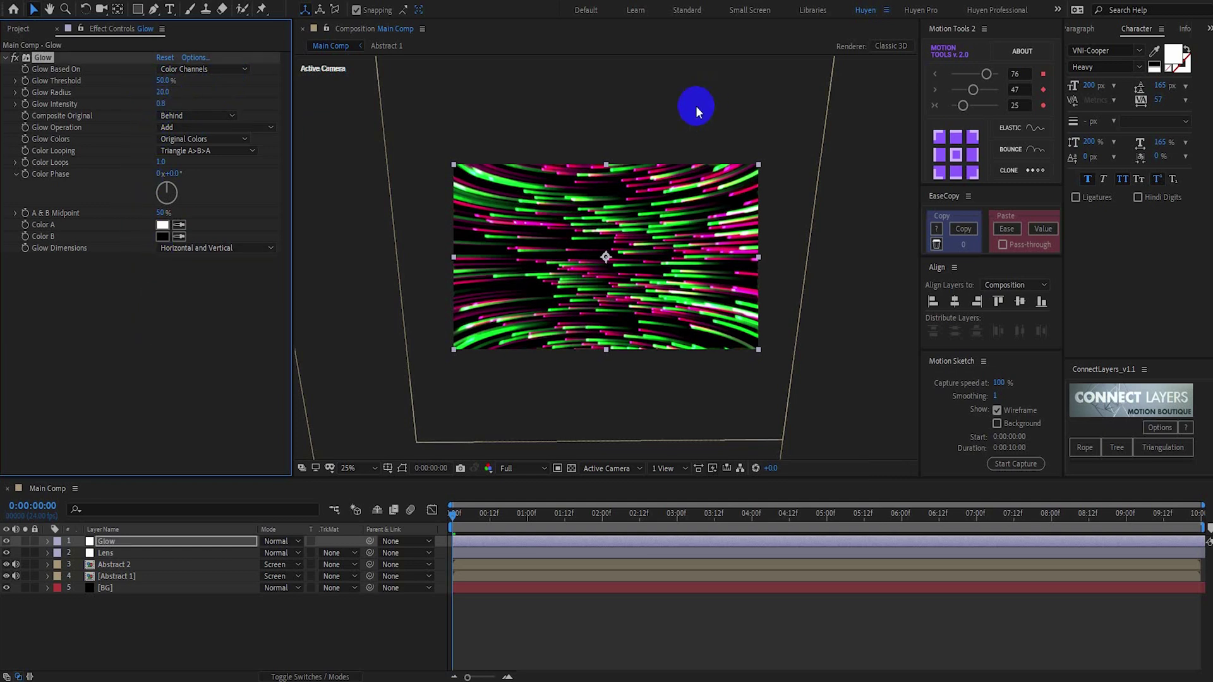
left_click(229, 366)
Duplicate the Glow effect and set the copy's Glow Radius to 94 and Glow Threshold to about 59%
left_click(39, 58)
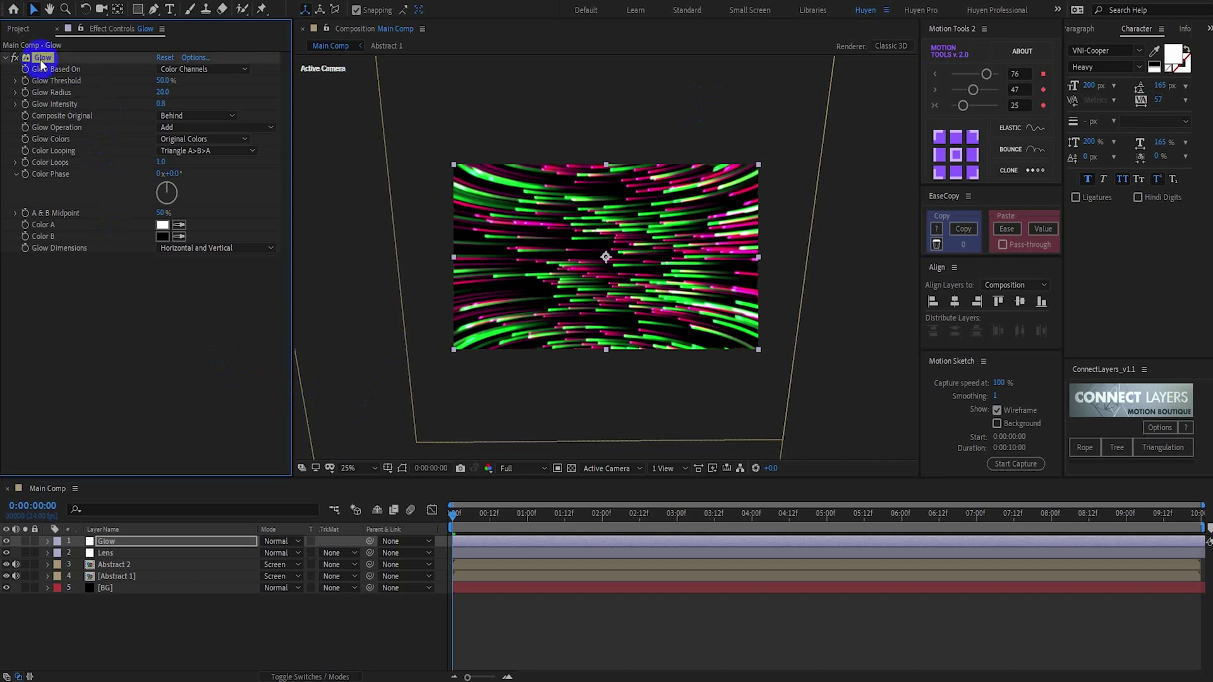
key("ctrl+d")
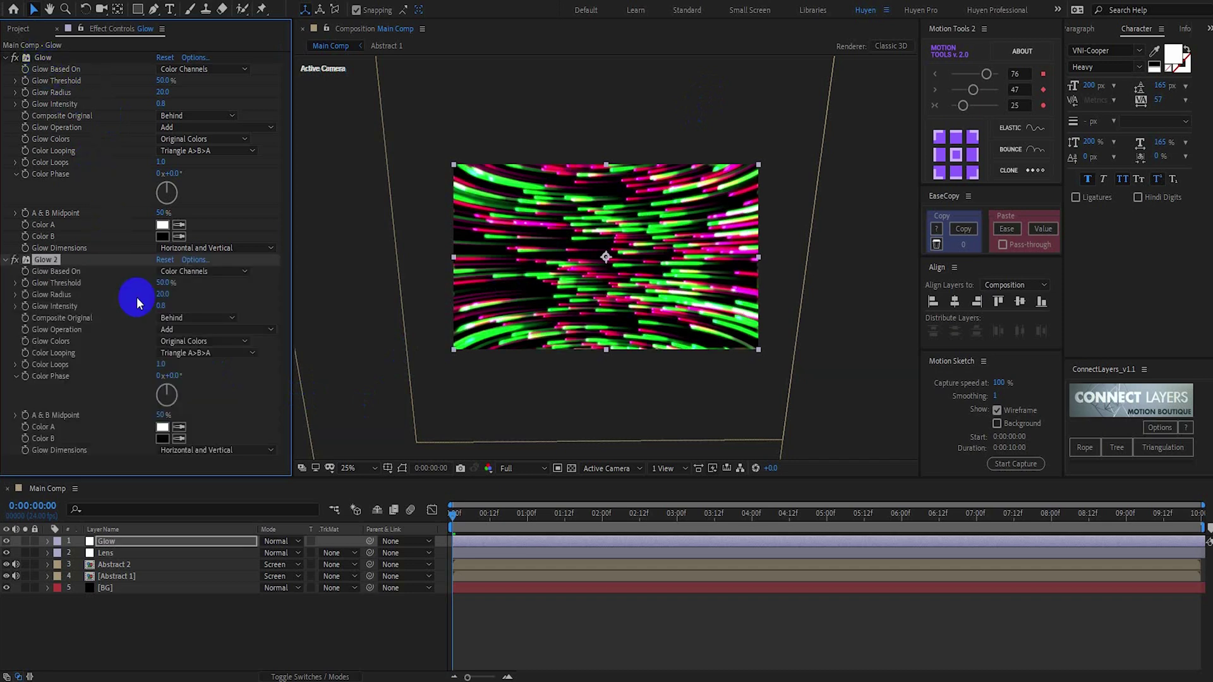
left_click_drag(170, 298, 193, 297)
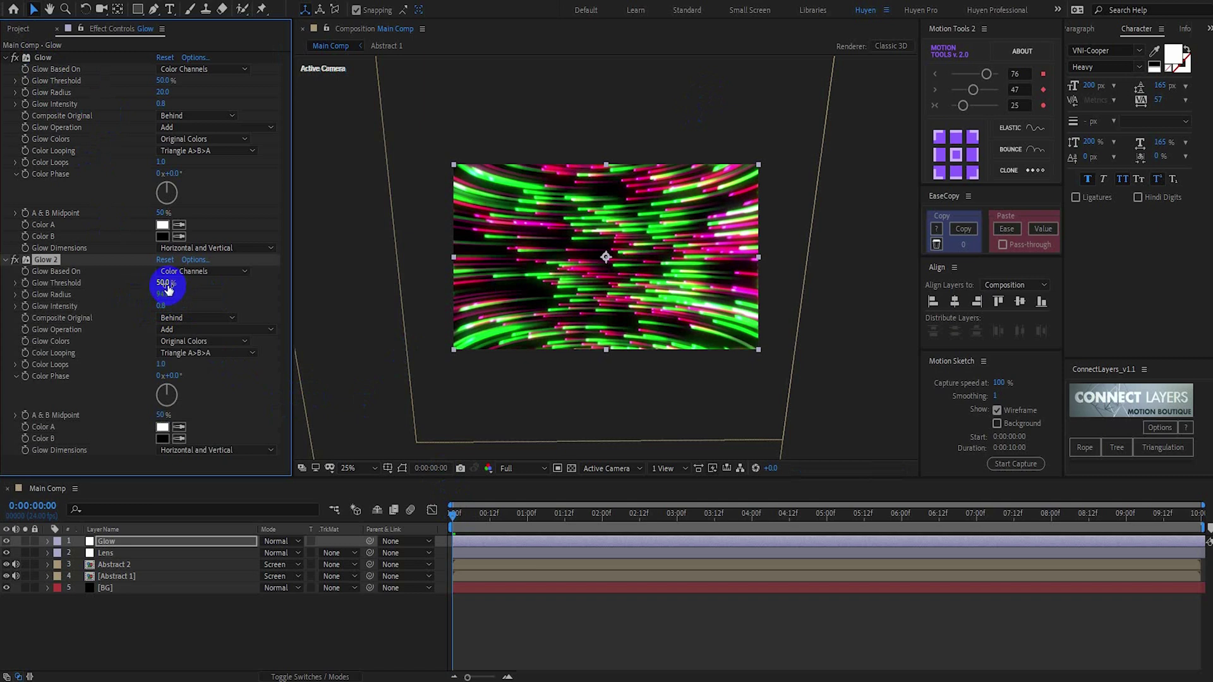
left_click_drag(166, 283, 180, 284)
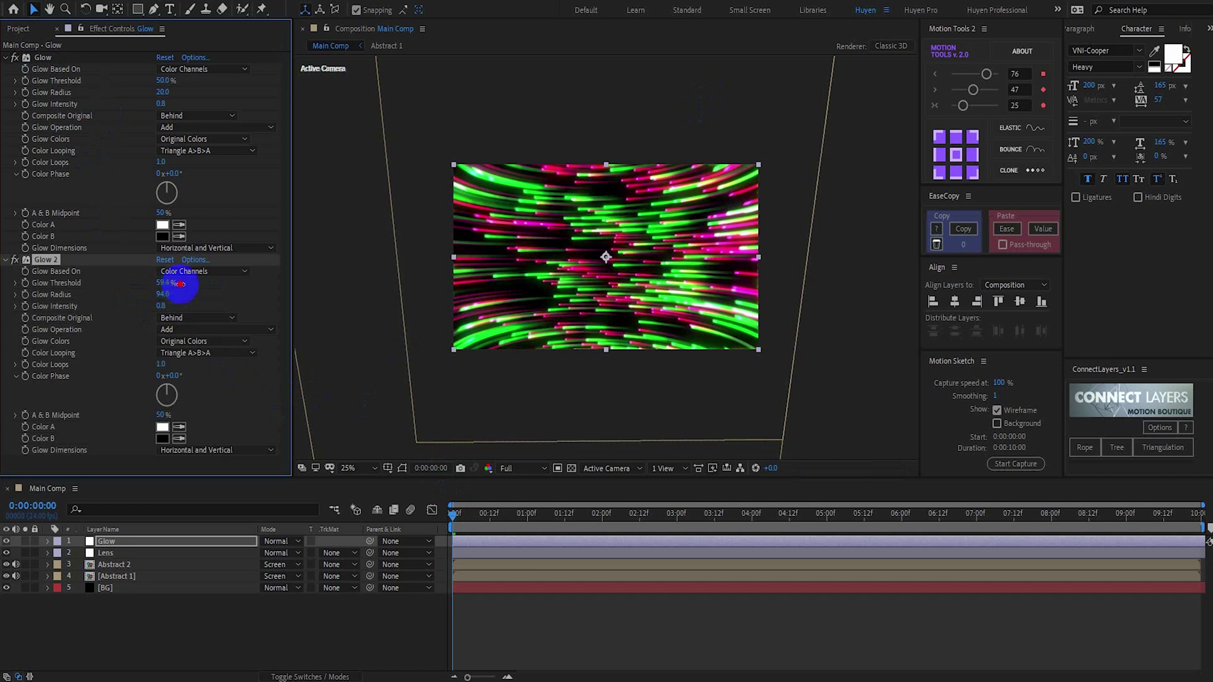
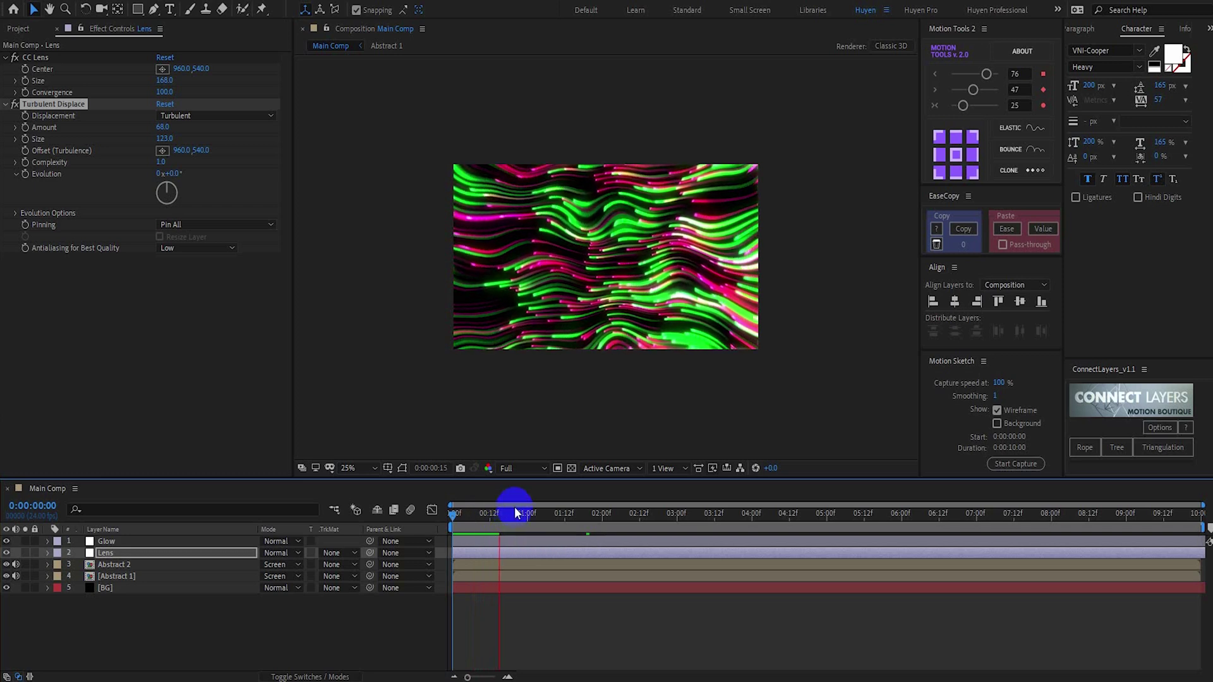
Set the CC Lens Size to 112 on the Lens layer and preview the animation
left_click_drag(515, 508, 472, 521)
left_click_drag(163, 82, 130, 87)
left_click(515, 469)
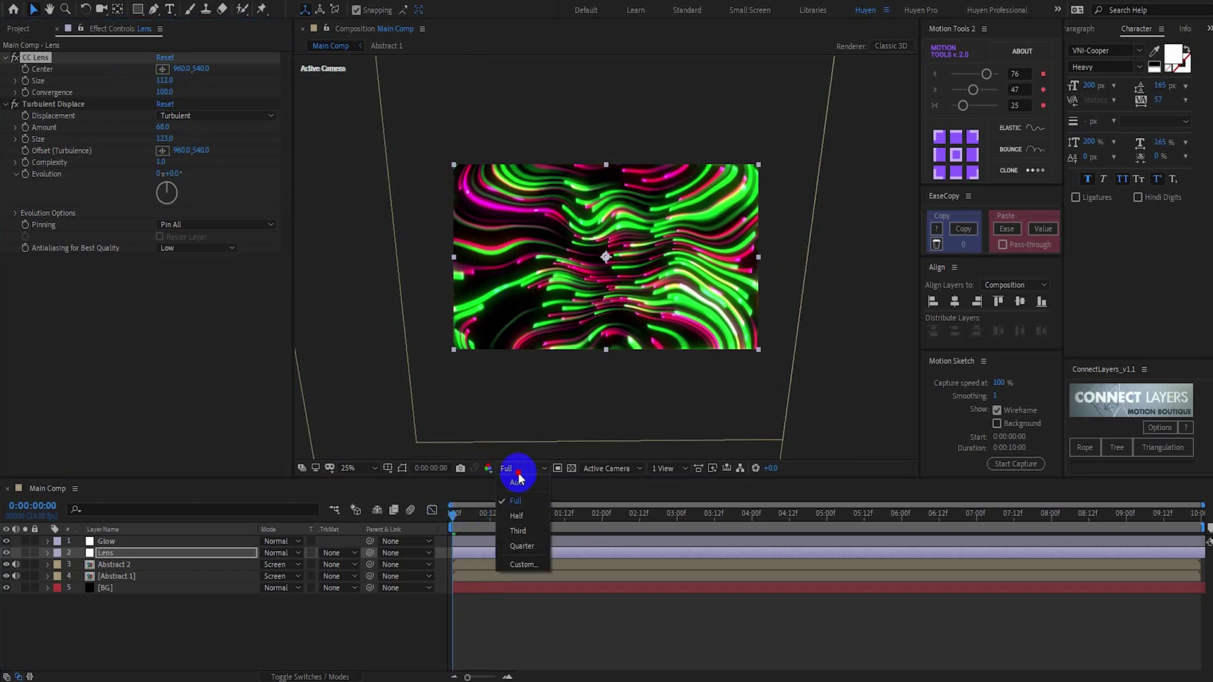
left_click(501, 528)
key("space")
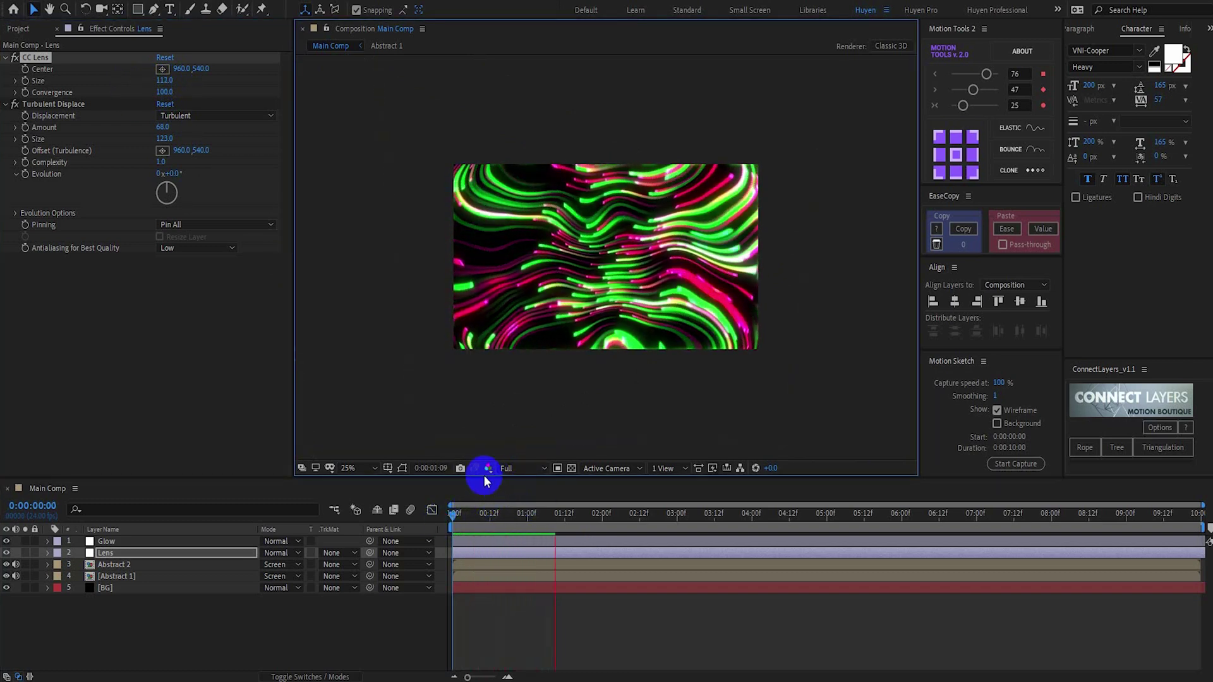
Set the Lens layer's Turbulent Displace Size to 8 and preview with the effect switched off for comparison
left_click_drag(164, 144, 249, 149)
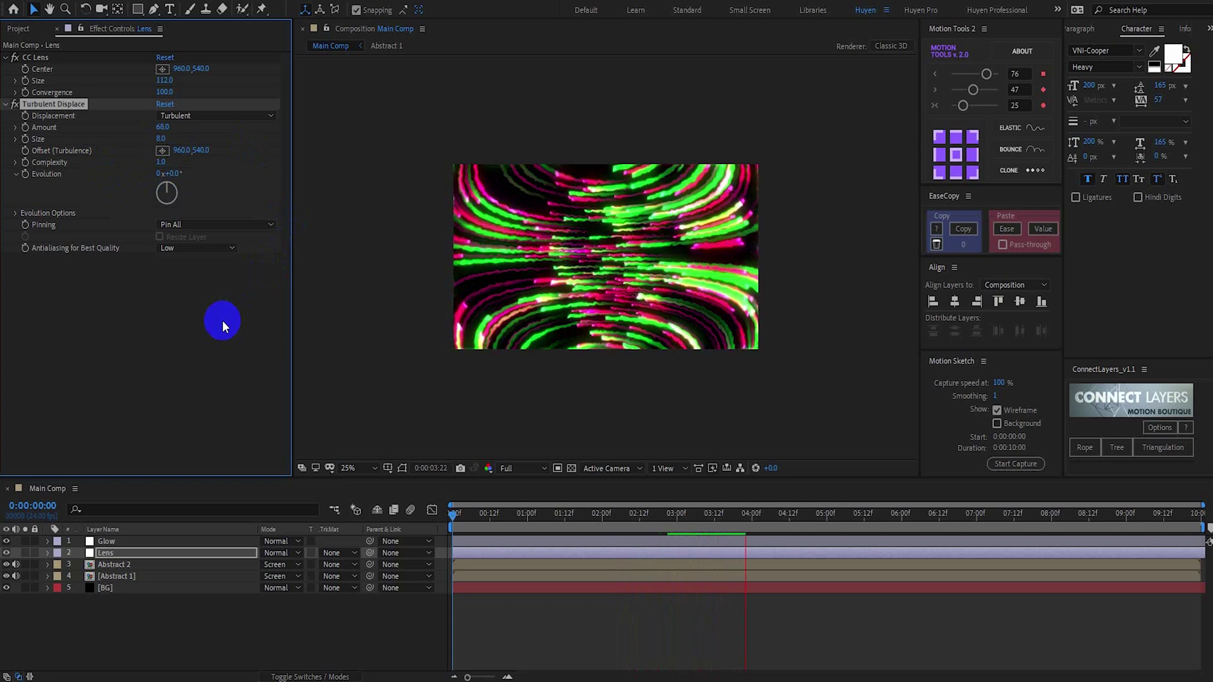
scroll(502, 337, "up", 2)
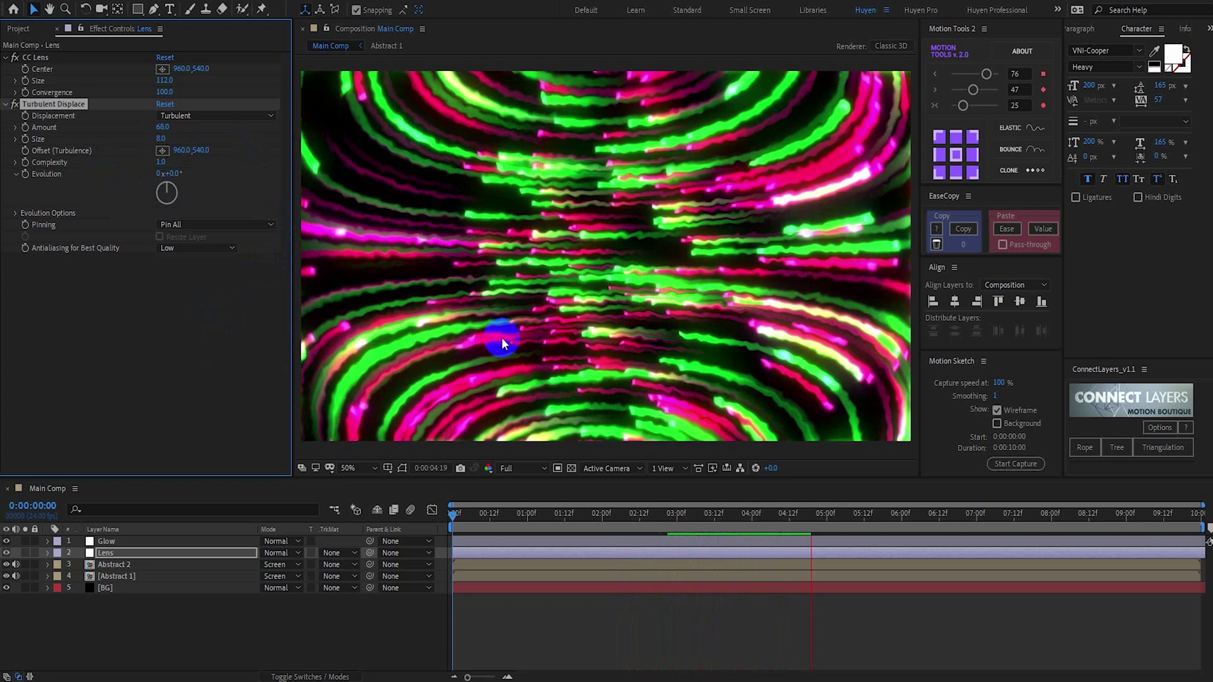
left_click(14, 105)
left_click(411, 510)
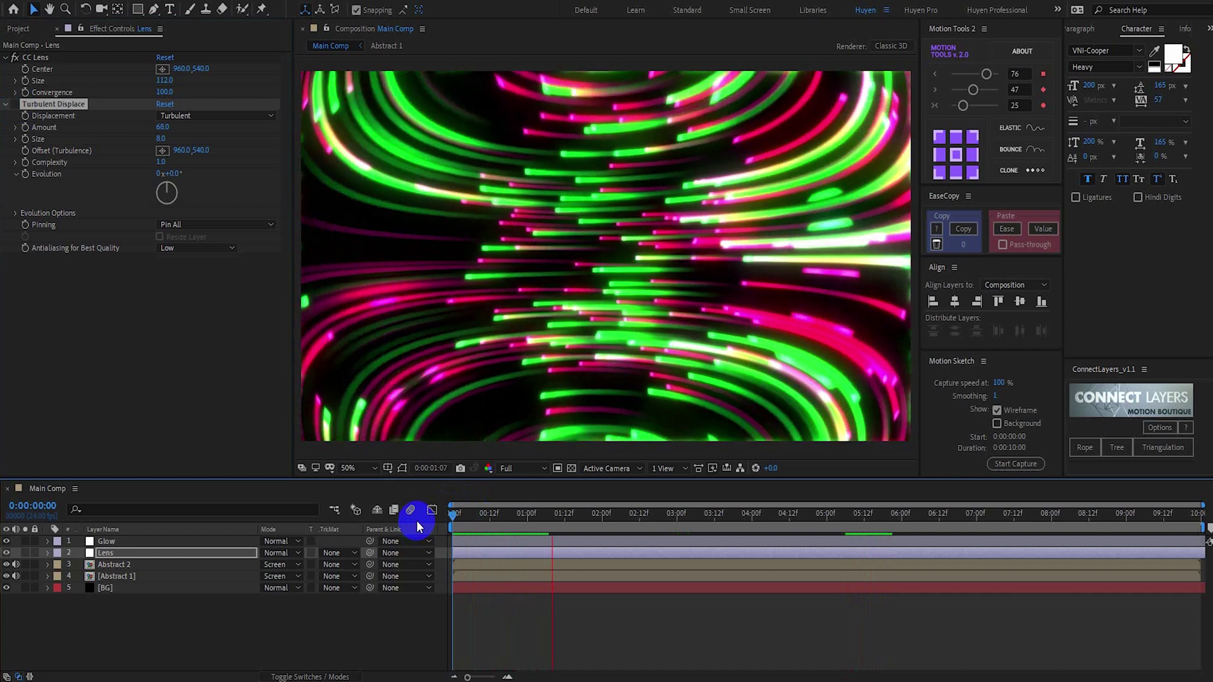
scroll(623, 372, "down", 2)
left_click(623, 372)
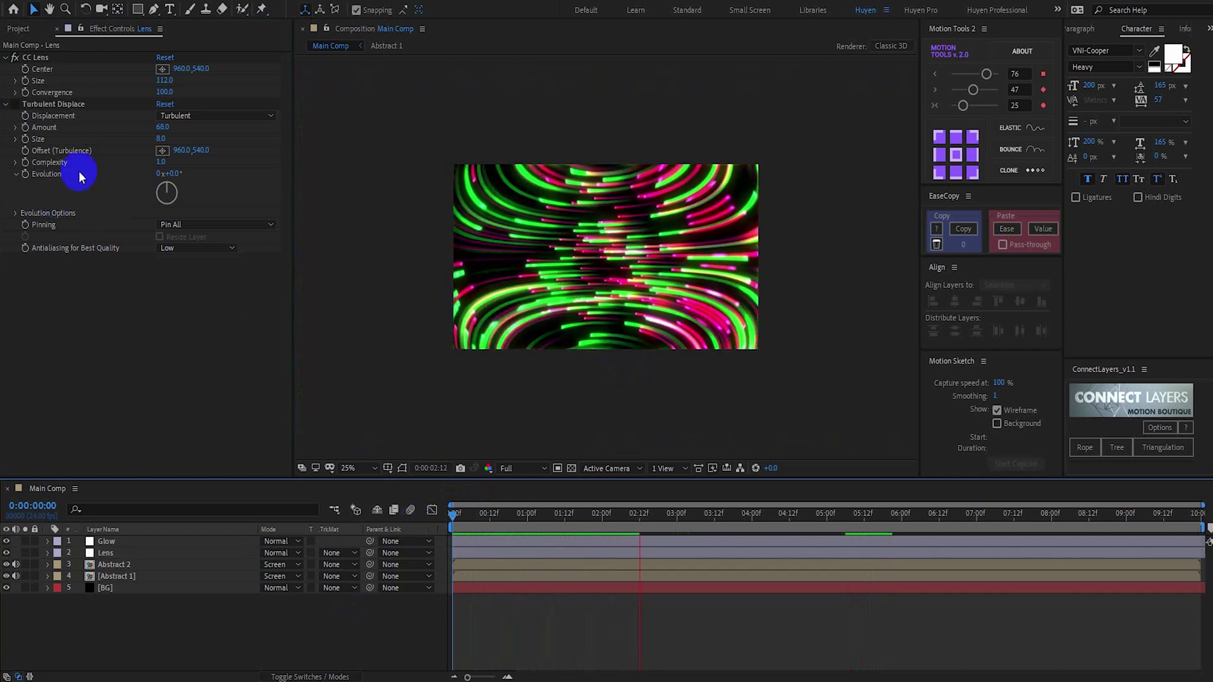
Try other Turbulent Displace displacement types at a later frame, ending on Turbulent Smoother with Size 49
left_click(198, 116)
left_click(199, 127)
left_click_drag(544, 521, 598, 507)
left_click(189, 115)
left_click(197, 162)
left_click(203, 114)
left_click(217, 182)
left_click_drag(163, 139, 123, 160)
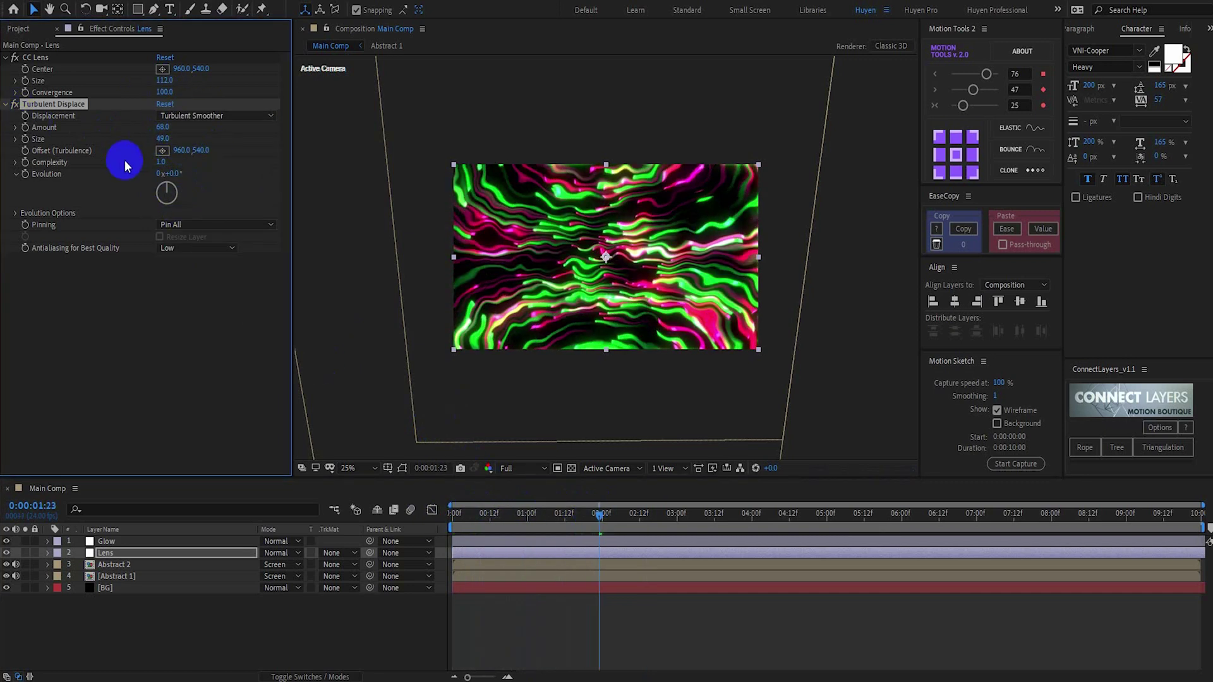
Set Turbulent Displace to Size 8 with Bulge Smoother displacement and preview the animation from the start
type("8")
key("Return")
left_click(214, 115)
left_click(202, 177)
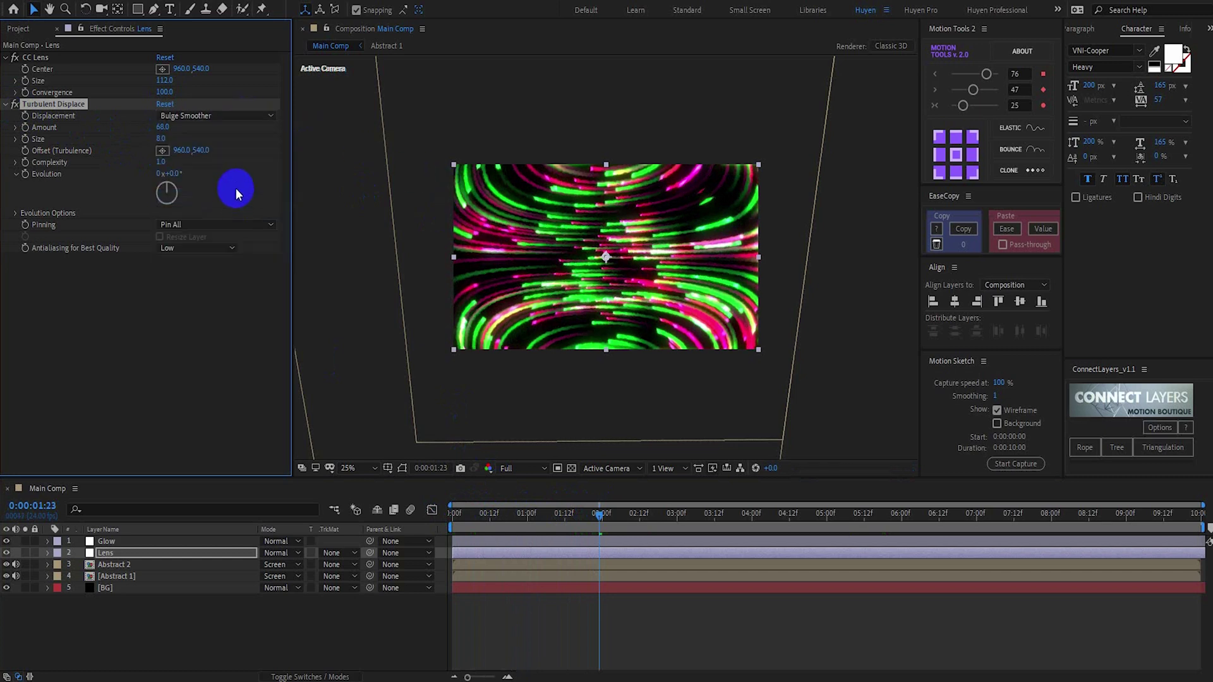
left_click(472, 516)
mouse_move(473, 519)
left_mouse_down()
mouse_move(559, 496)
mouse_move(455, 511)
left_mouse_up()
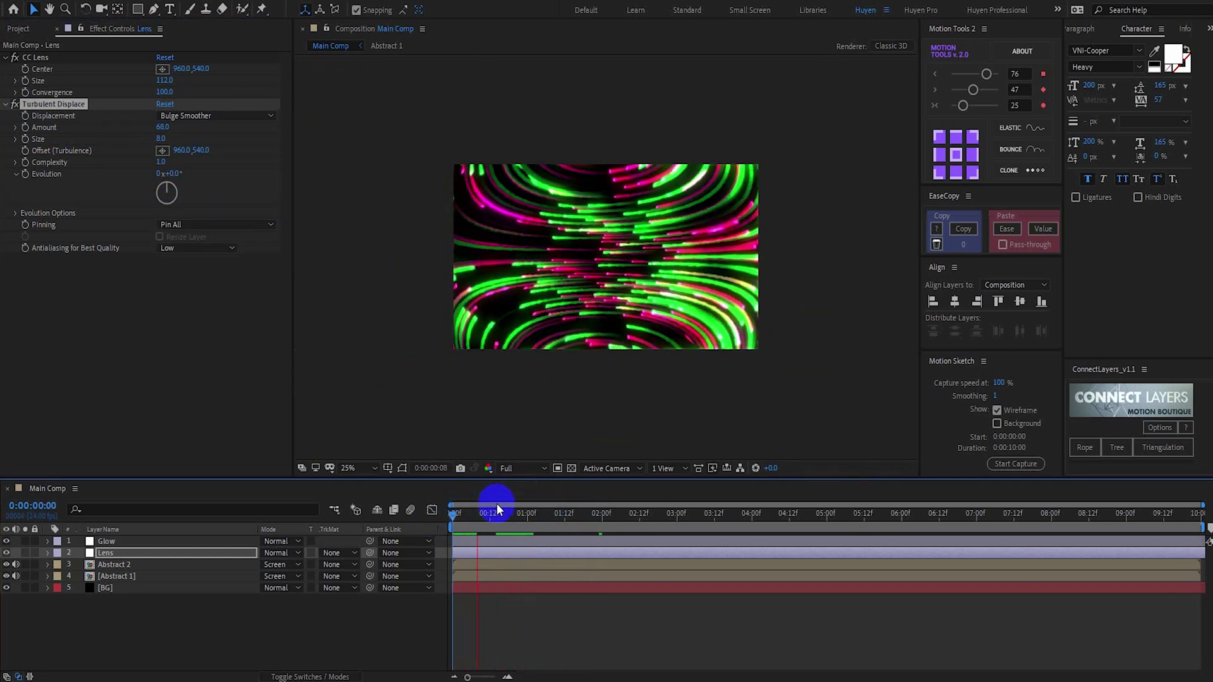
left_click(17, 106)
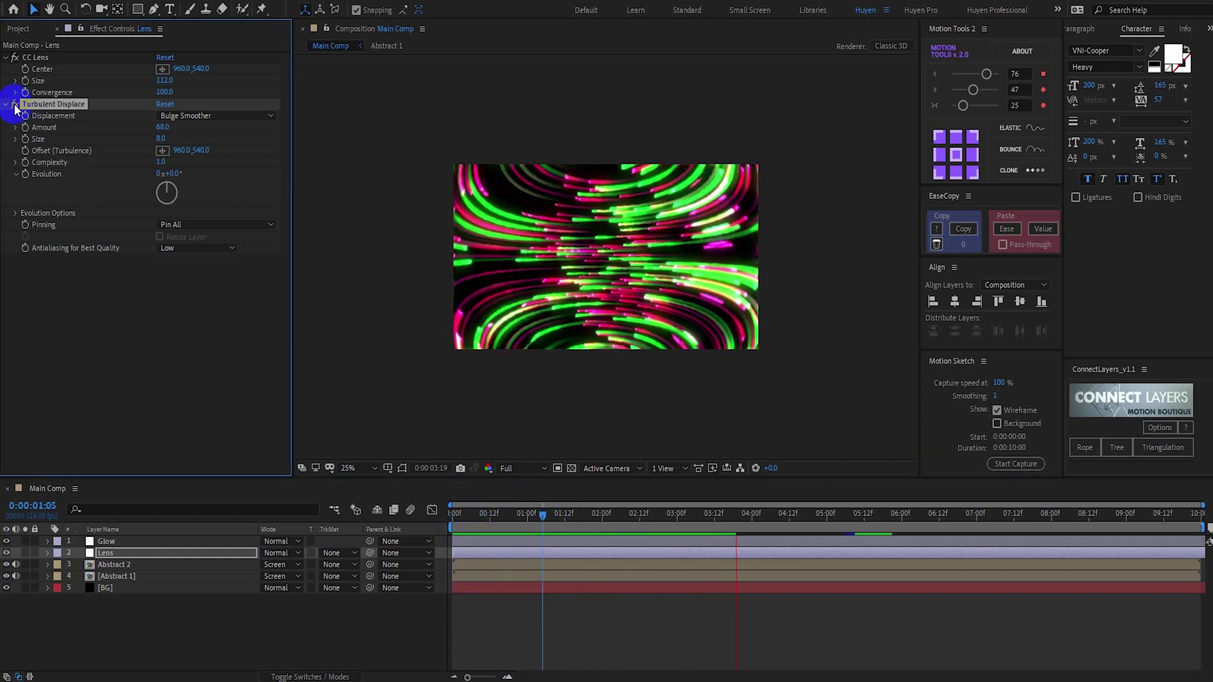
Create an adjustment layer named CC above the Glow layer
left_click(113, 420)
right_click(173, 628)
mouse_move(230, 483)
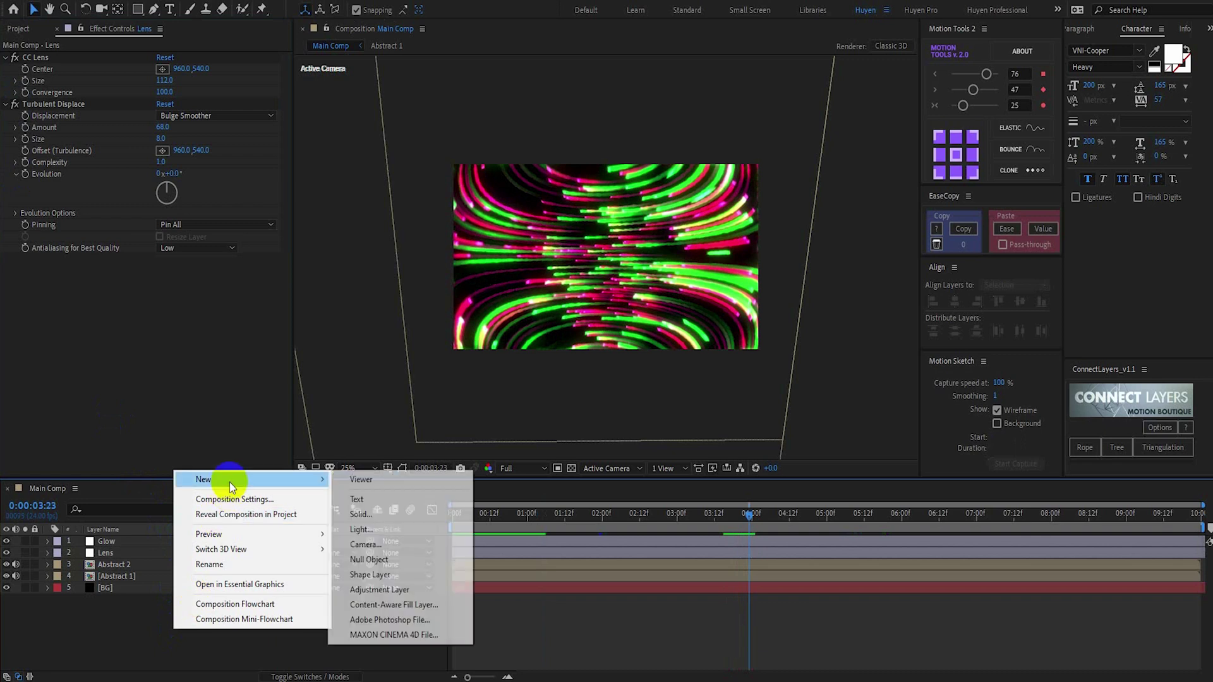
left_click(387, 592)
key("Return")
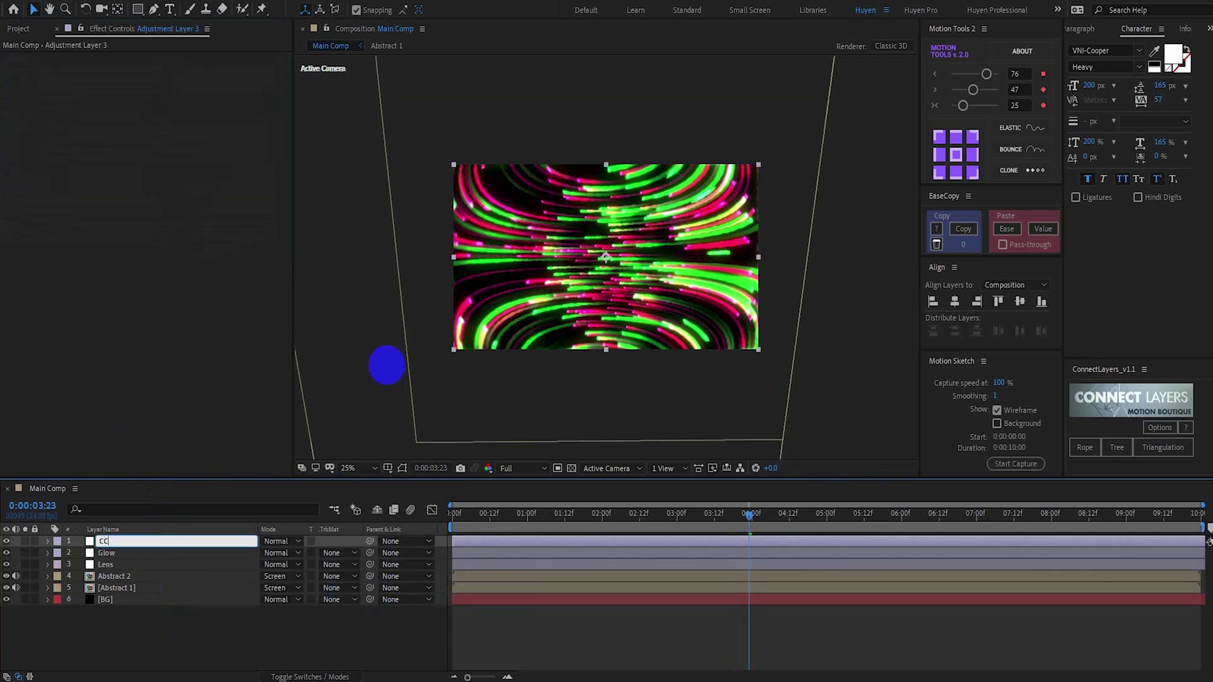
key("Return")
Apply Curves to the CC layer and slightly darken the Green channel's shadows by shifting its black point inward
key("ctrl+space")
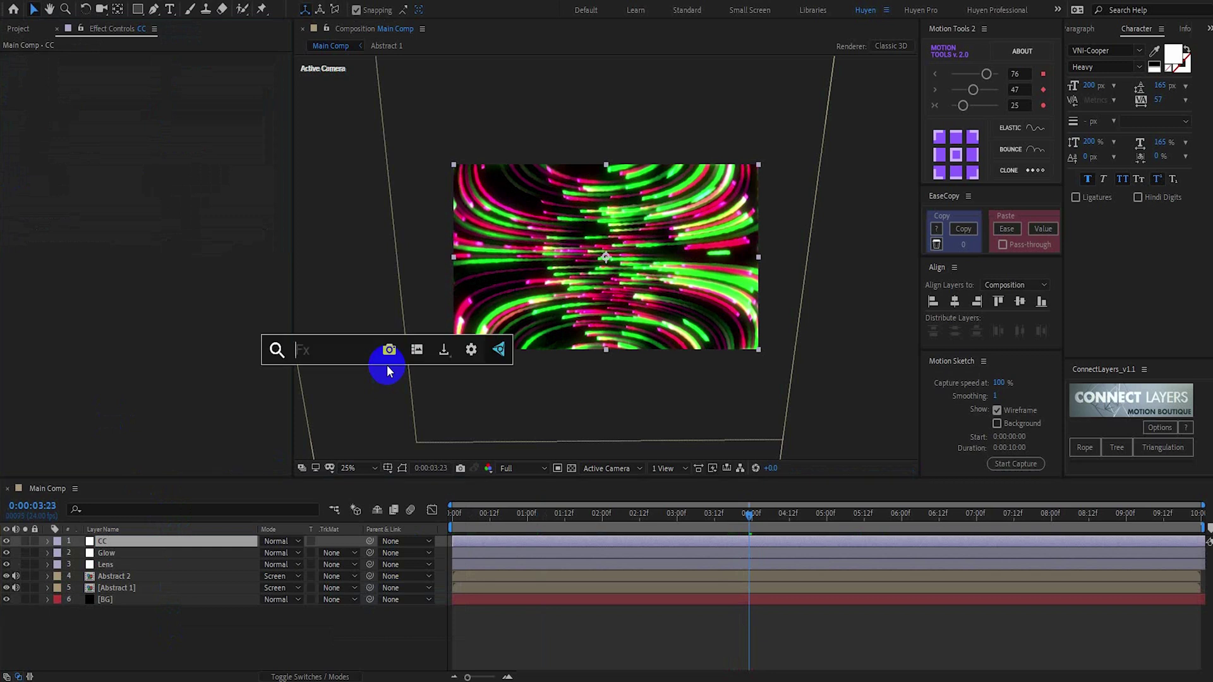
type("cur")
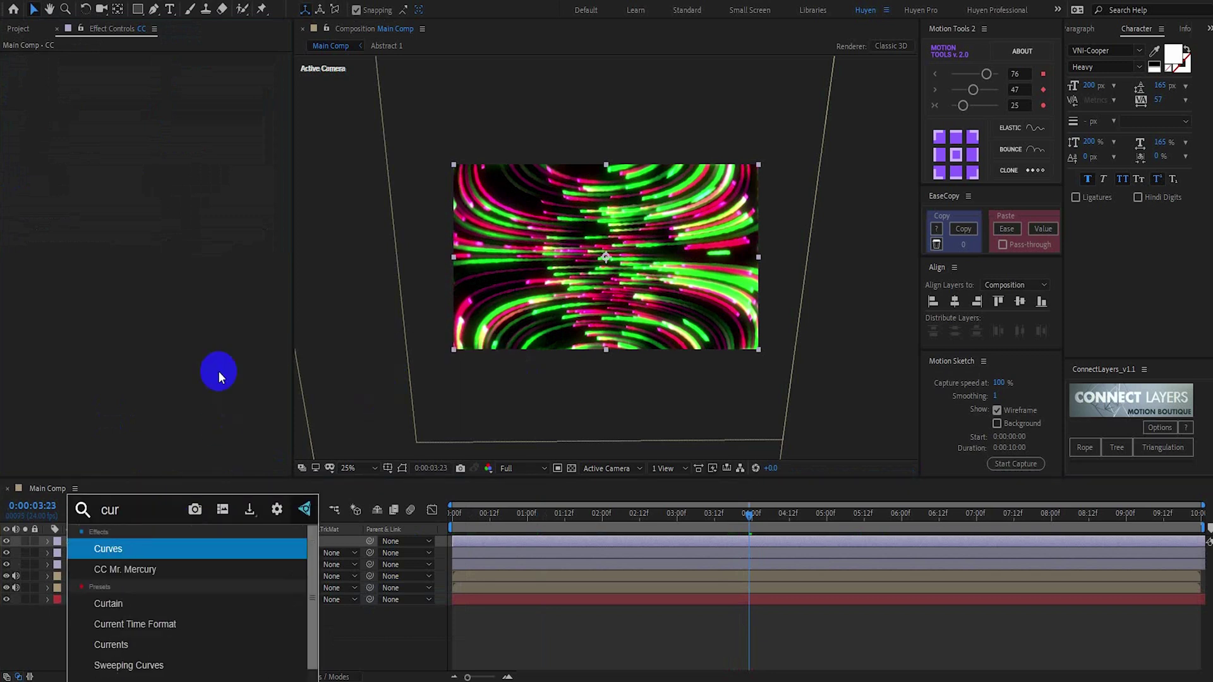
key("Return")
left_click(214, 67)
left_click(208, 113)
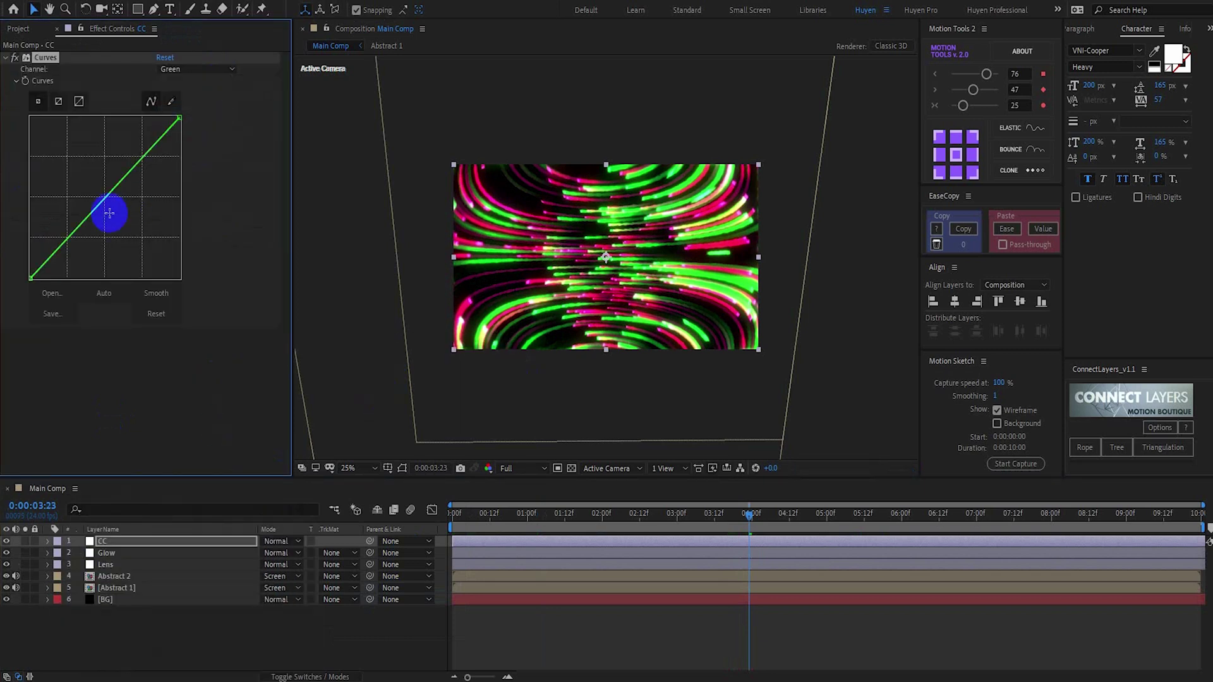
left_click_drag(33, 280, 28, 271)
Check the Blue curve, shift the Red channel's black point inward to darken its shadows, and scrub through the timeline
left_click(213, 68)
left_click(187, 99)
left_click(214, 69)
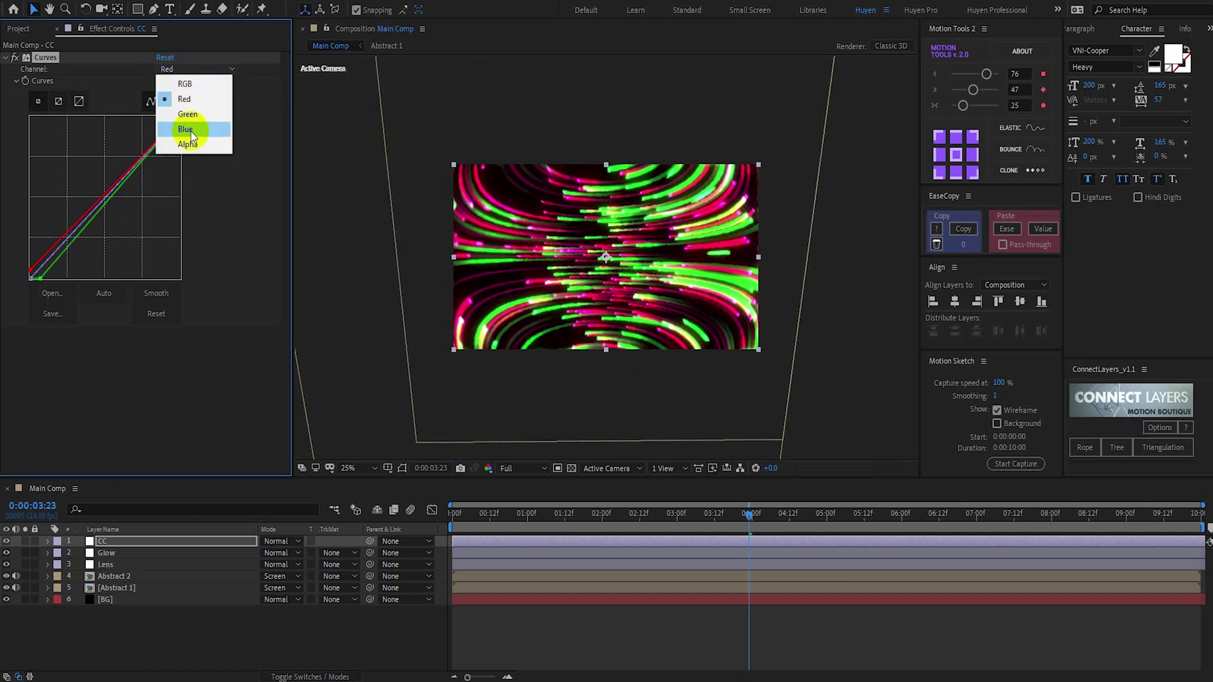
left_click(183, 124)
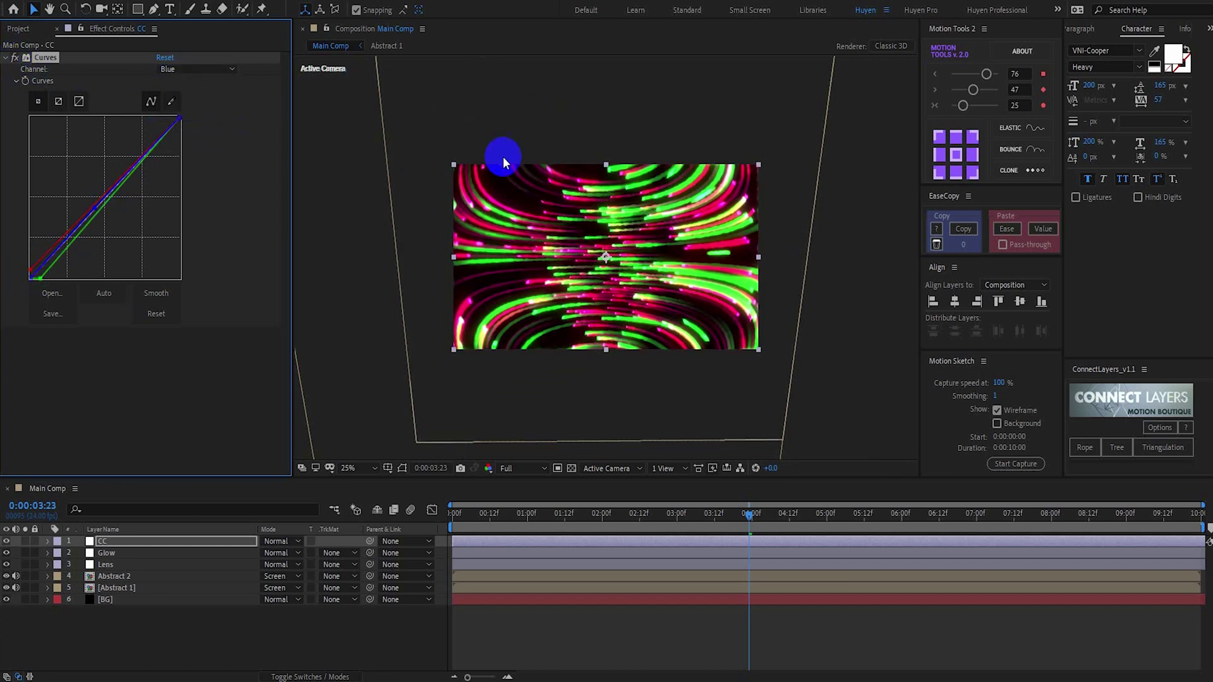
left_click(214, 68)
left_click(186, 100)
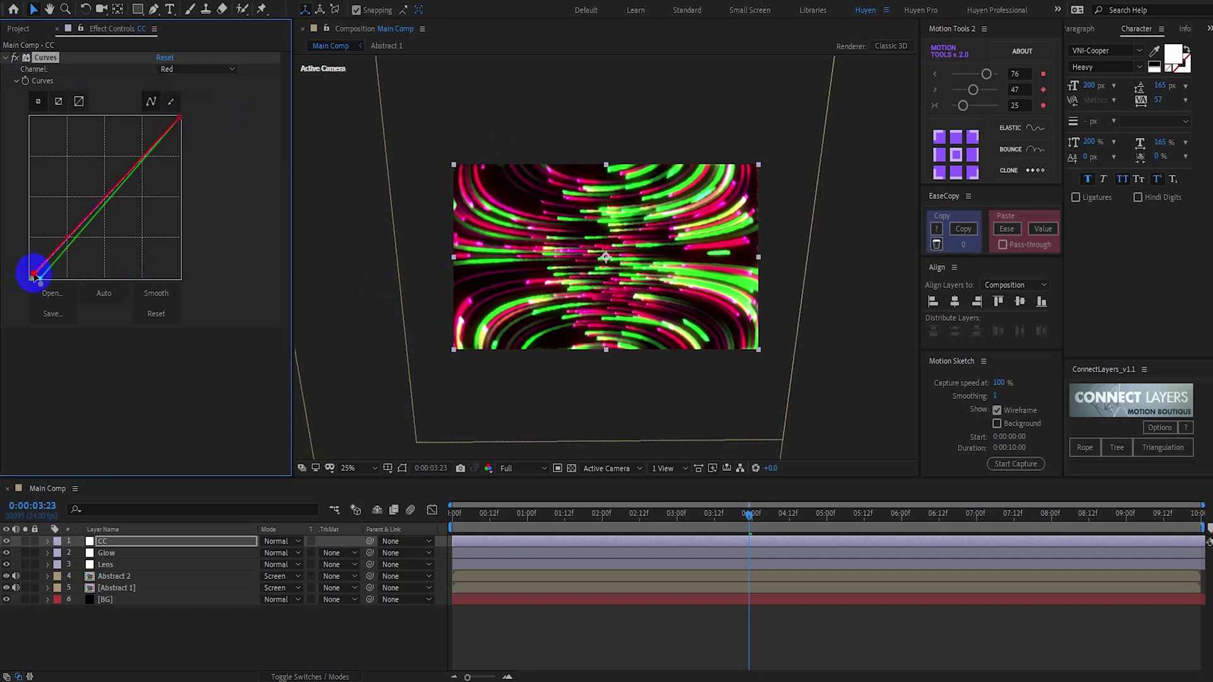
left_click_drag(32, 272, 46, 278)
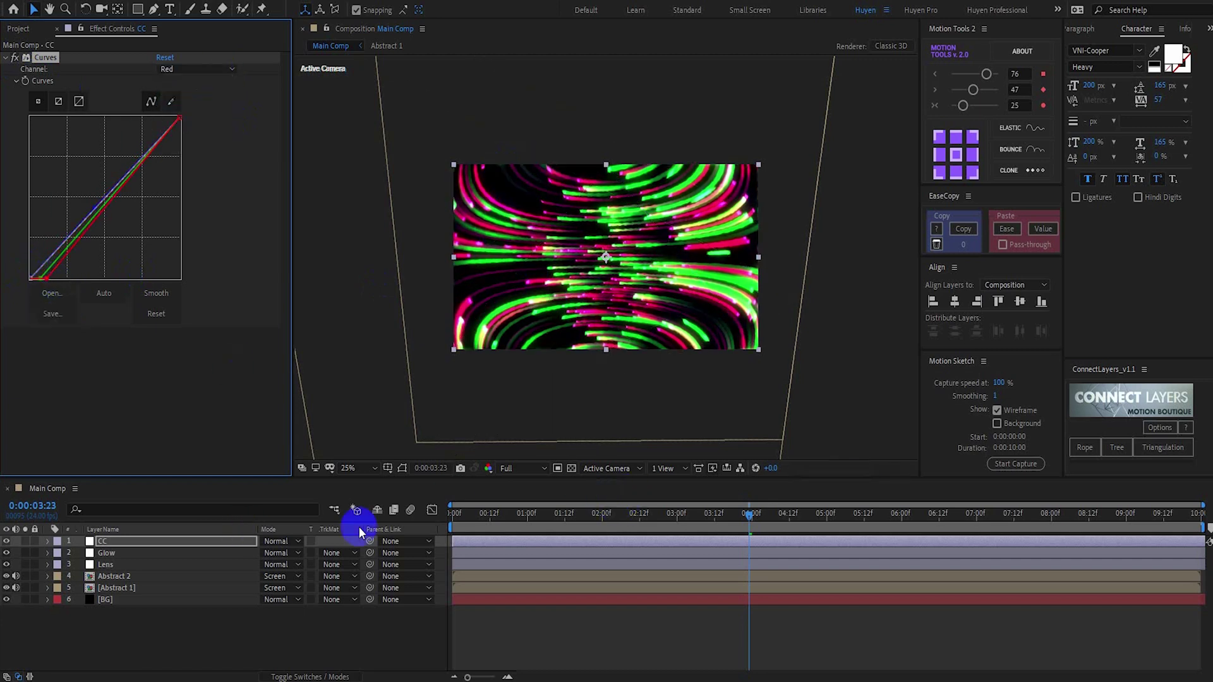
left_click_drag(501, 514, 790, 514)
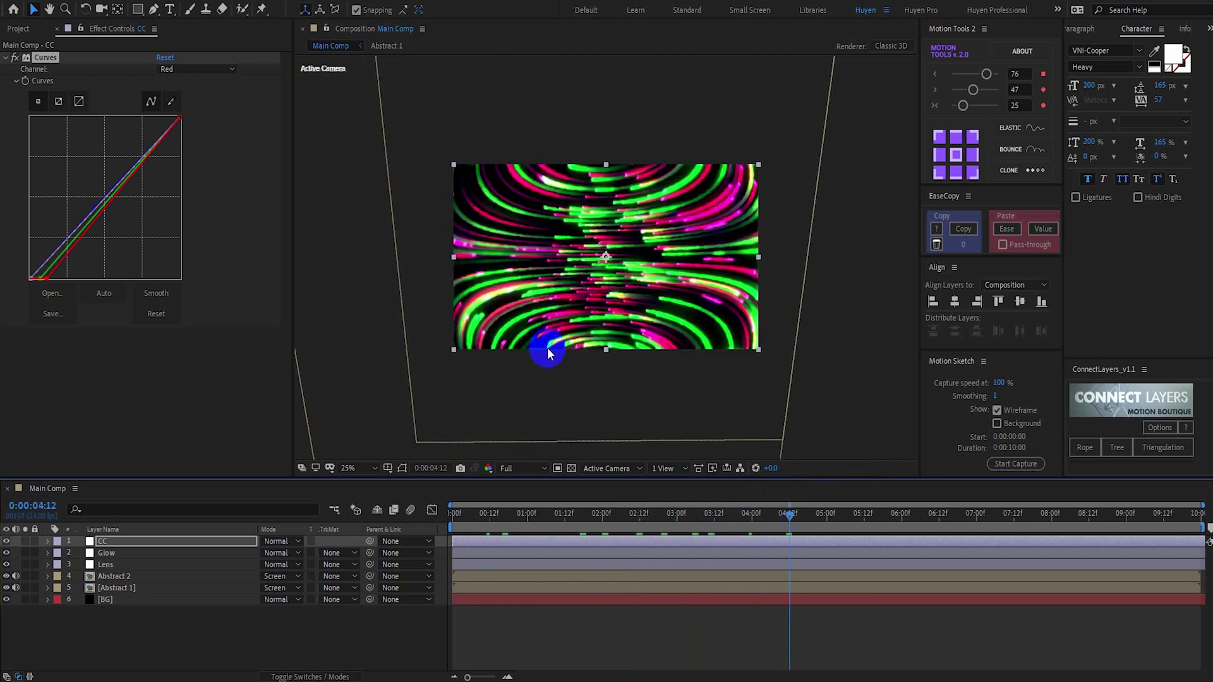
Apply Gradient Ramp to the BG layer and set its Ramp Shape to Radial Ramp
left_click(112, 600)
key("ctrl+space")
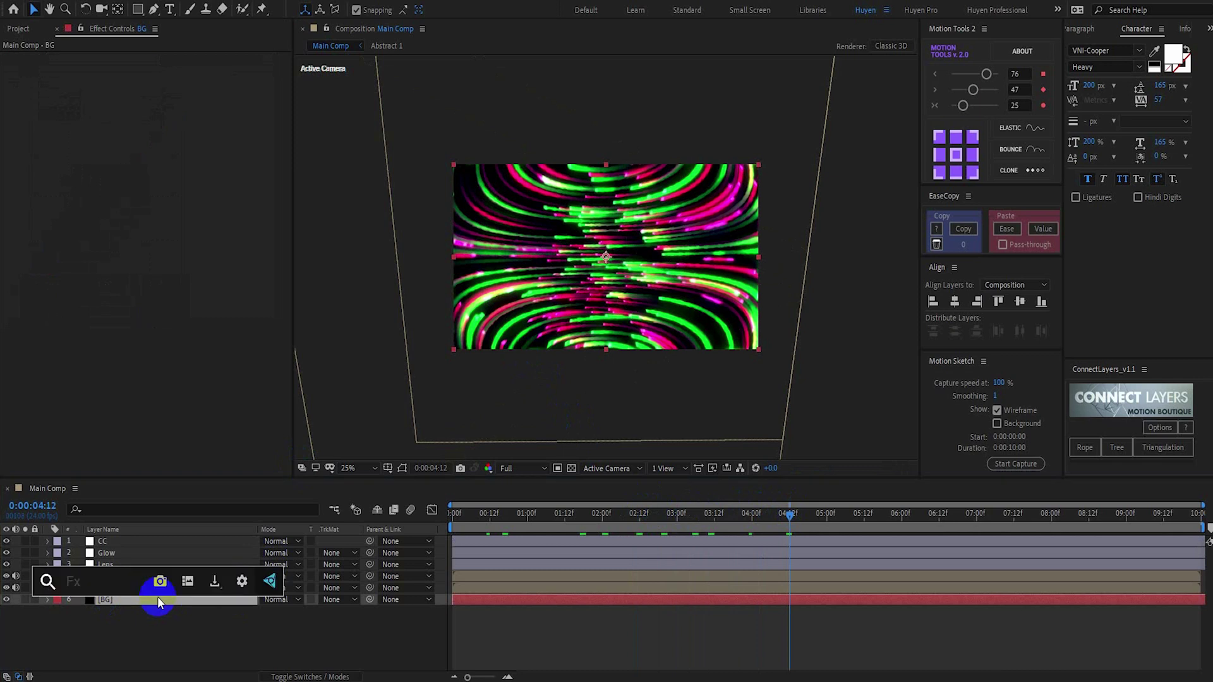
type("gr")
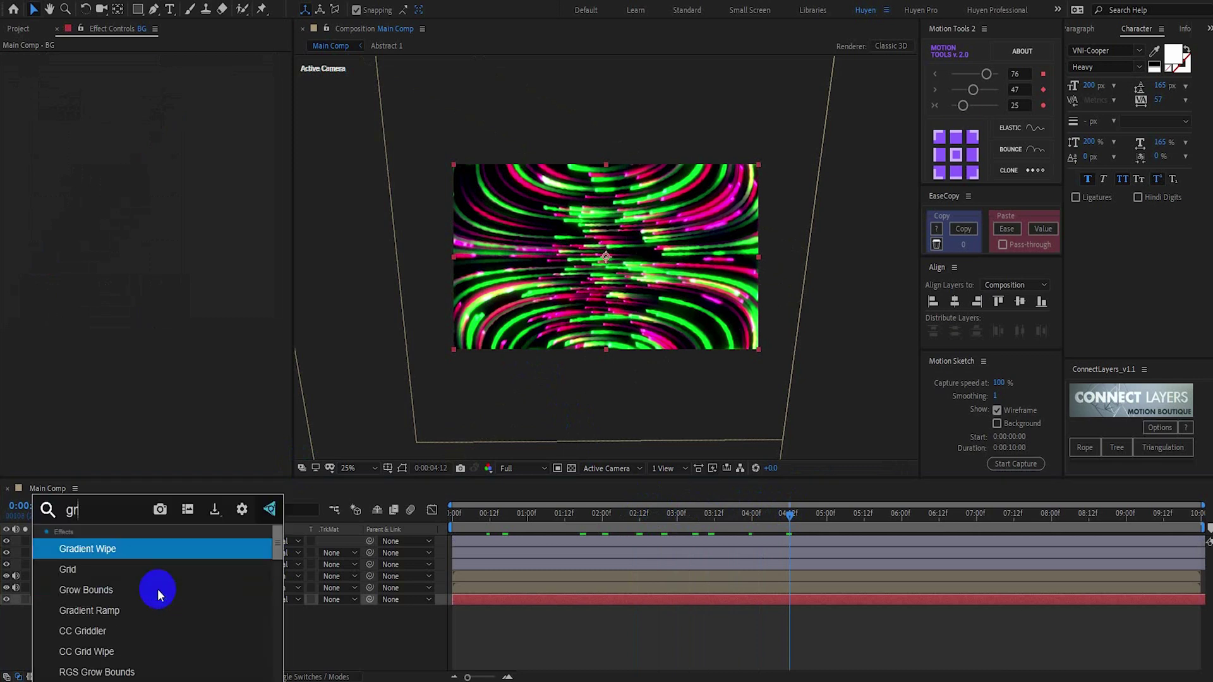
left_click(157, 589)
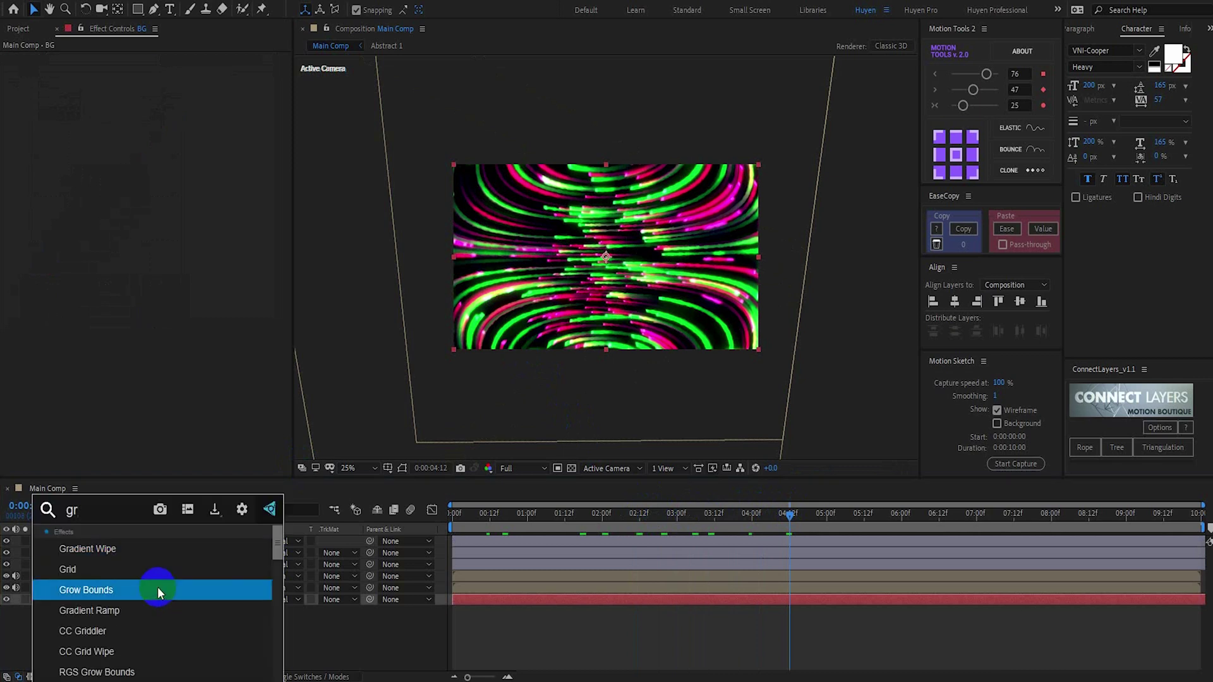
left_click(142, 610)
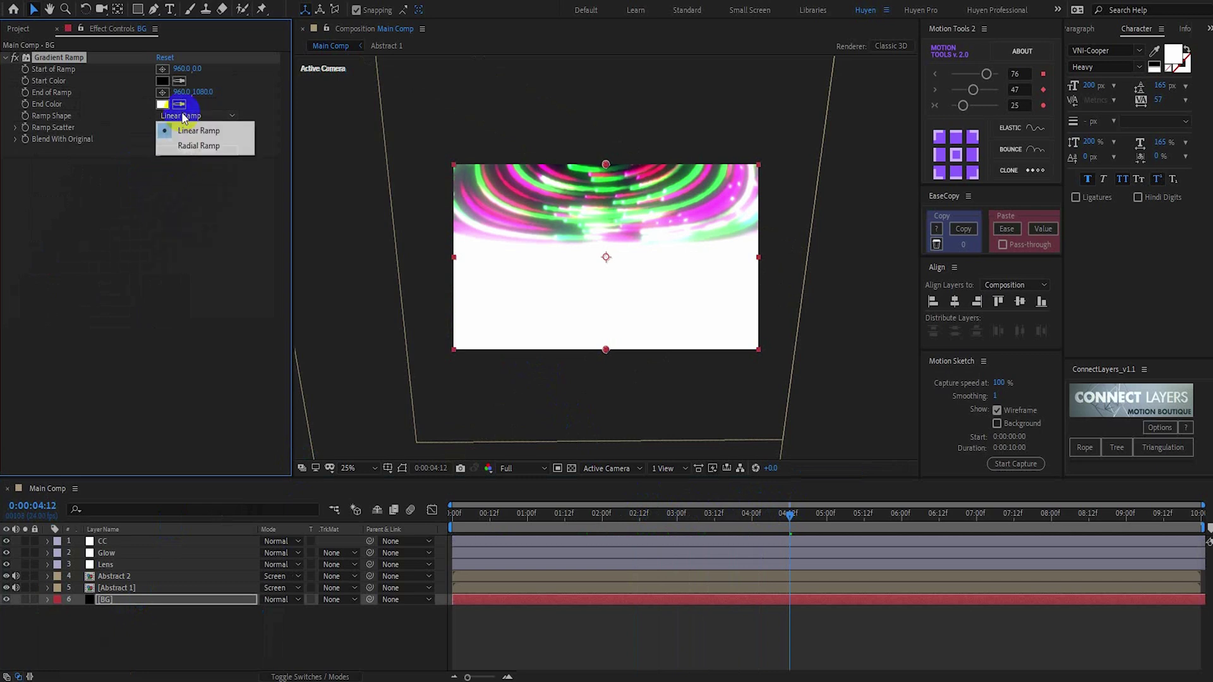
left_click(198, 146)
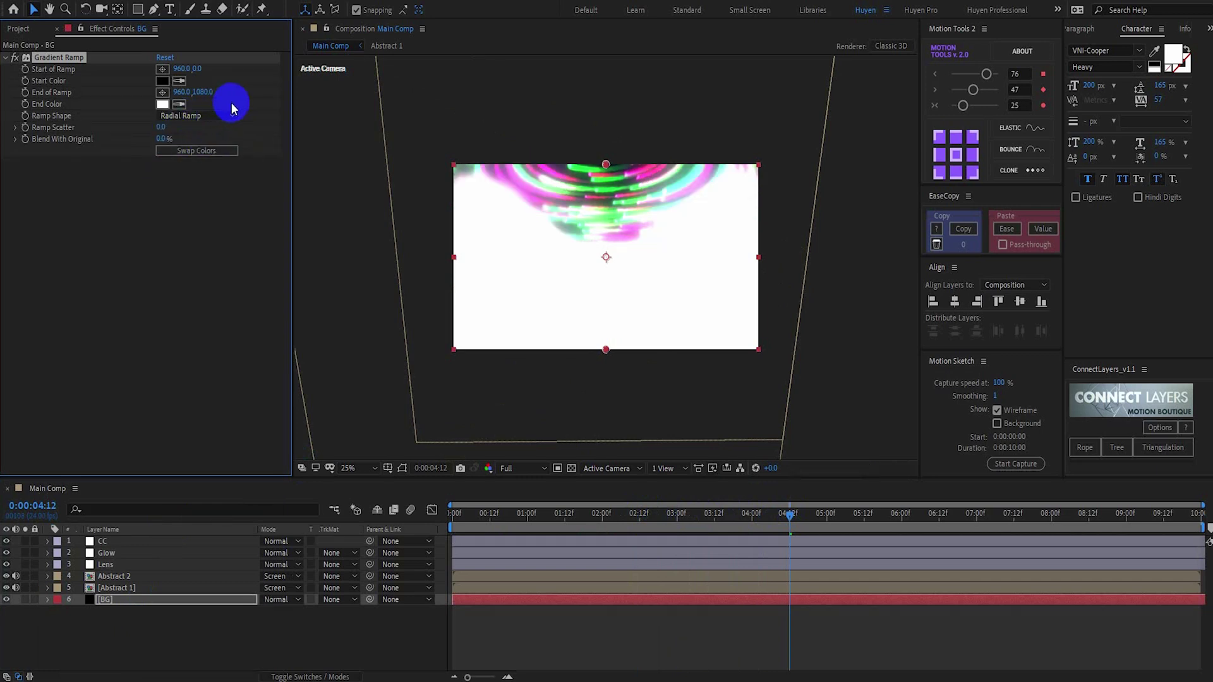
Set the Gradient Ramp's Start Color to dark green and its End Color to dark purple
left_click(163, 80)
left_click(788, 577)
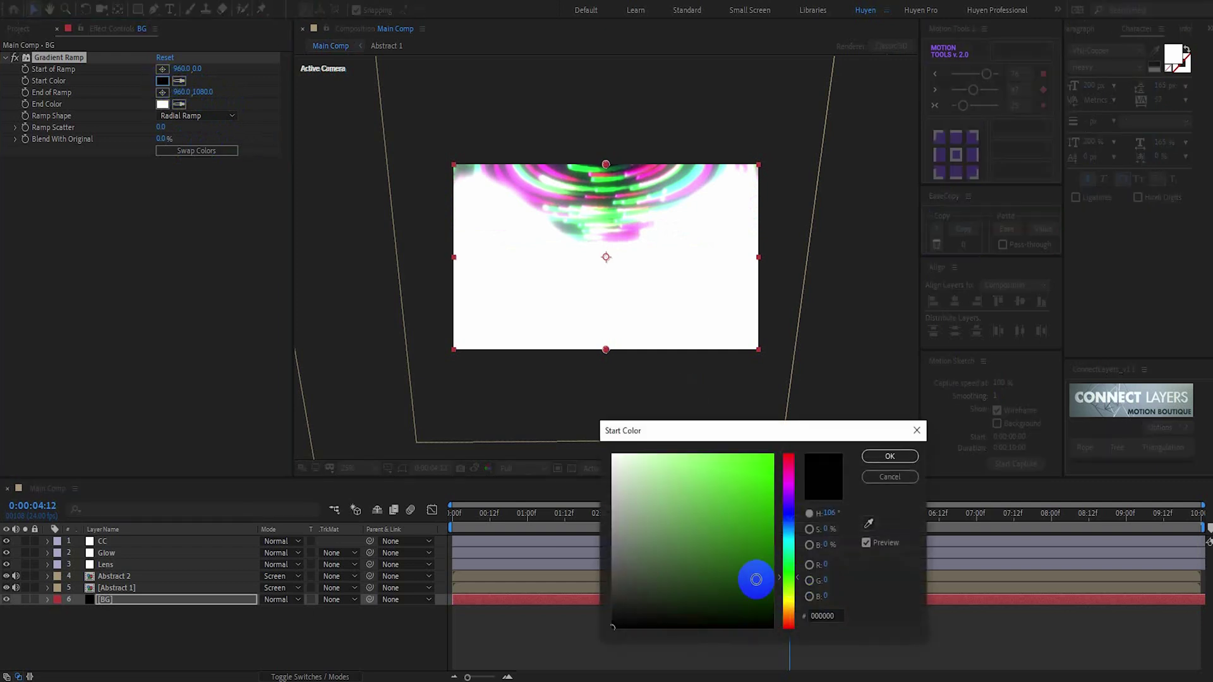
left_click(768, 587)
left_click(887, 457)
left_click(162, 104)
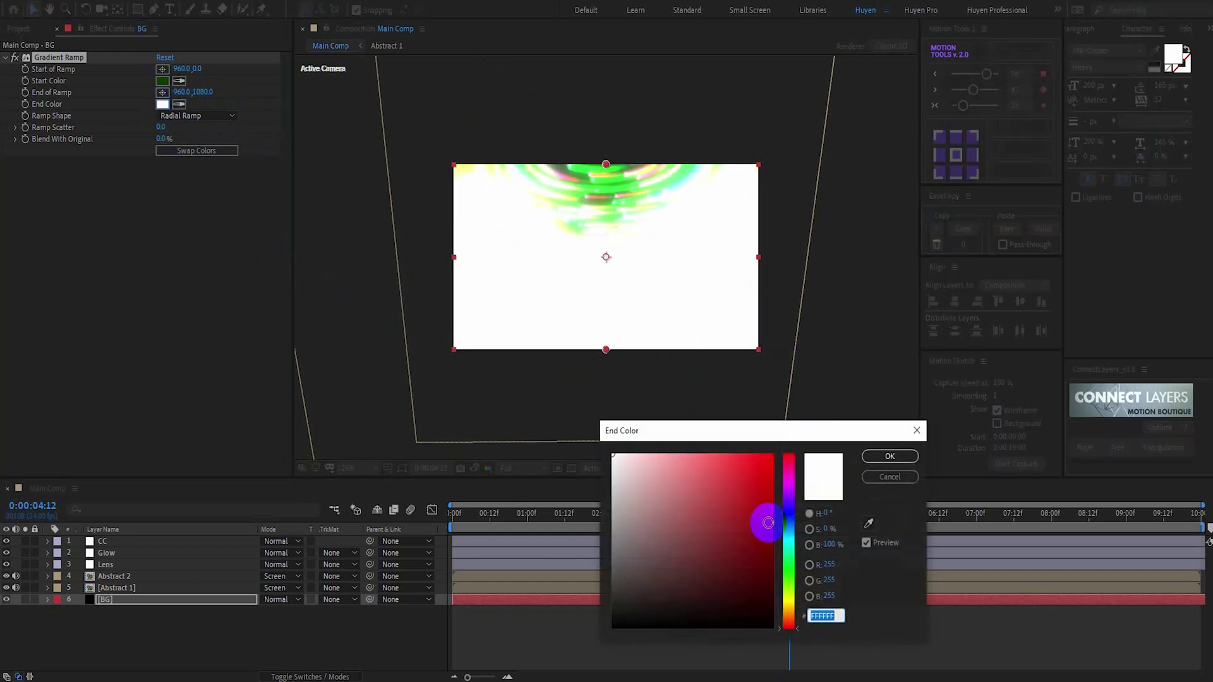
left_click(789, 486)
left_click(776, 574)
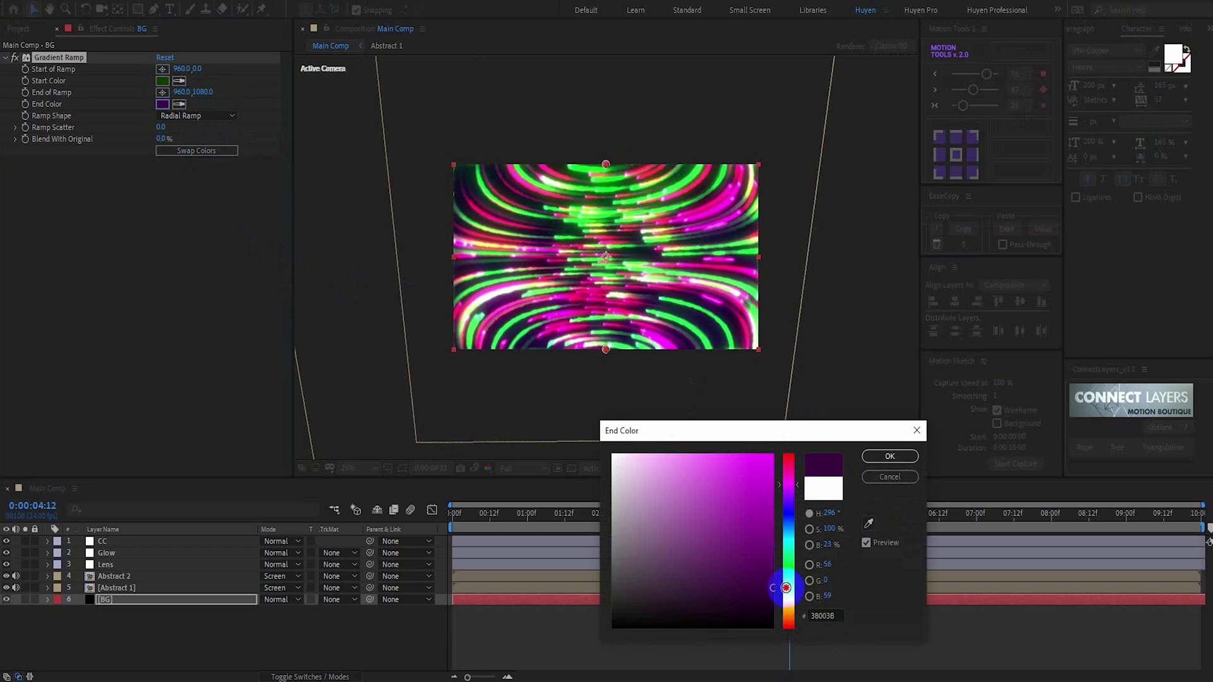
left_click(888, 456)
left_click(406, 639)
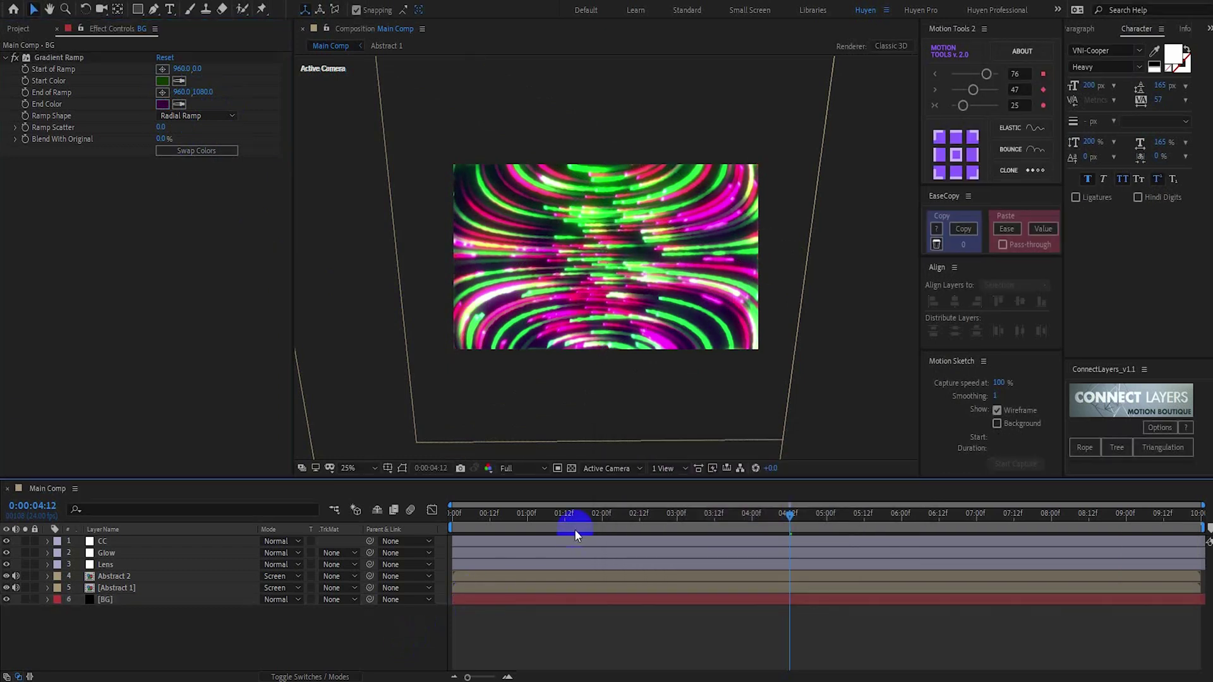
Scrub through Main Comp and preview the animation from about two seconds to check the gradient background
left_click(541, 510)
left_click(602, 511)
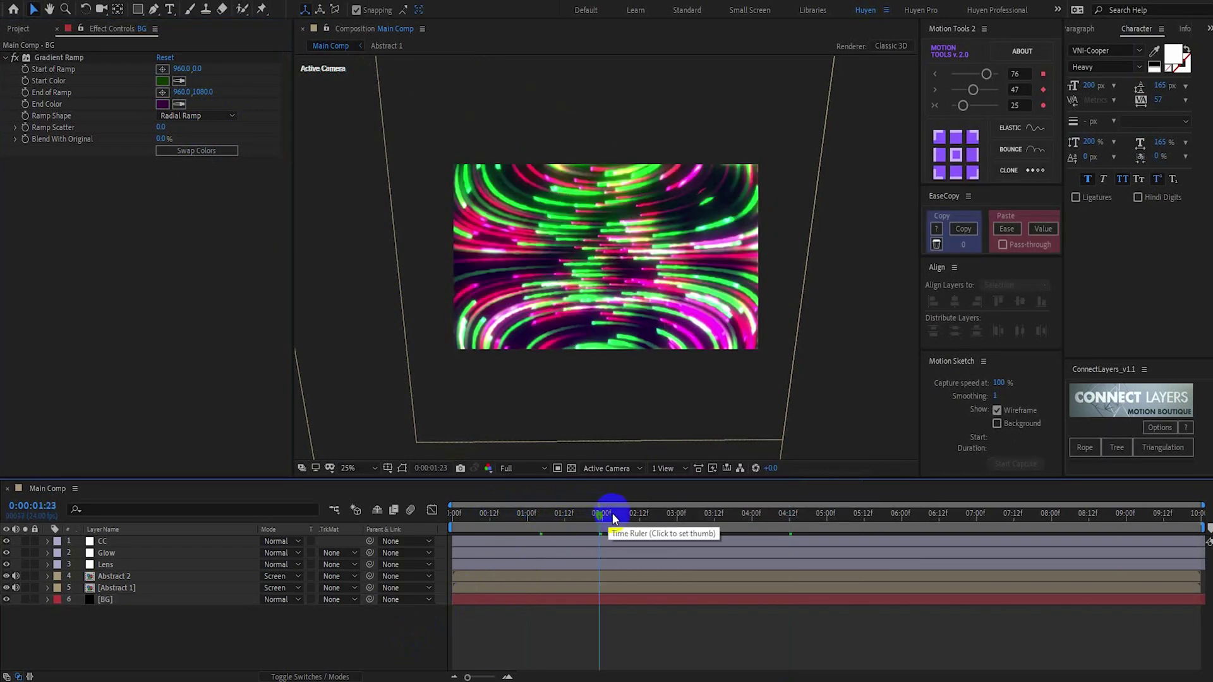
key("space")
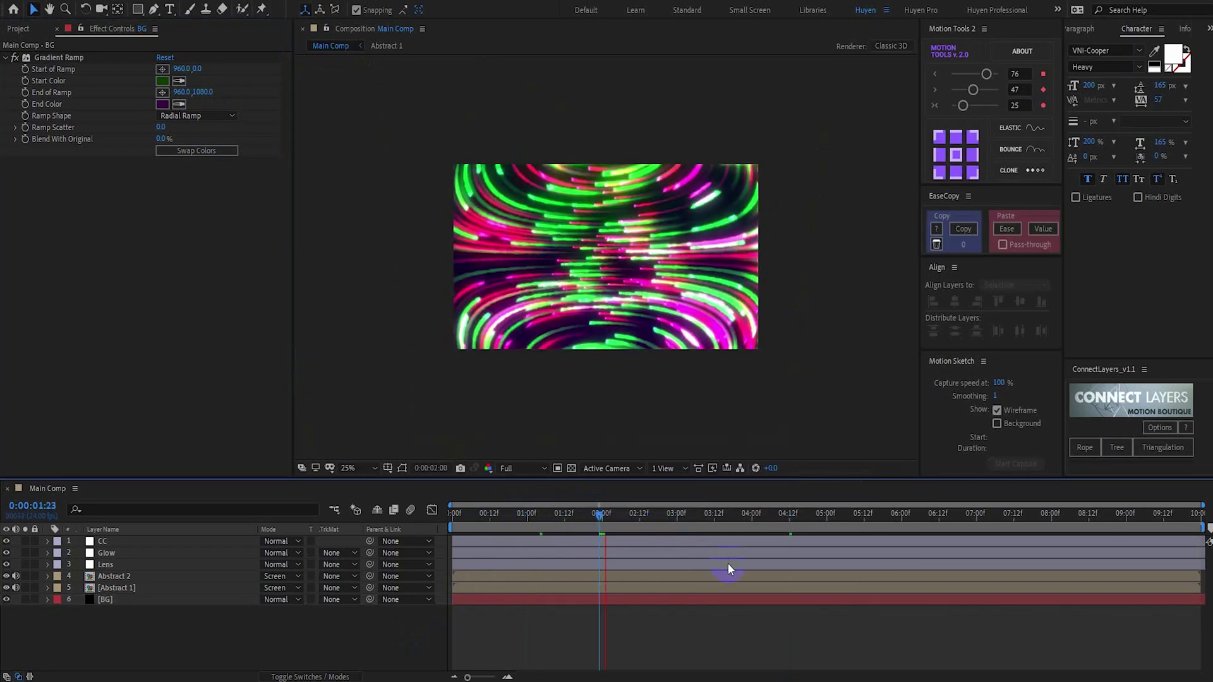
left_click(736, 517)
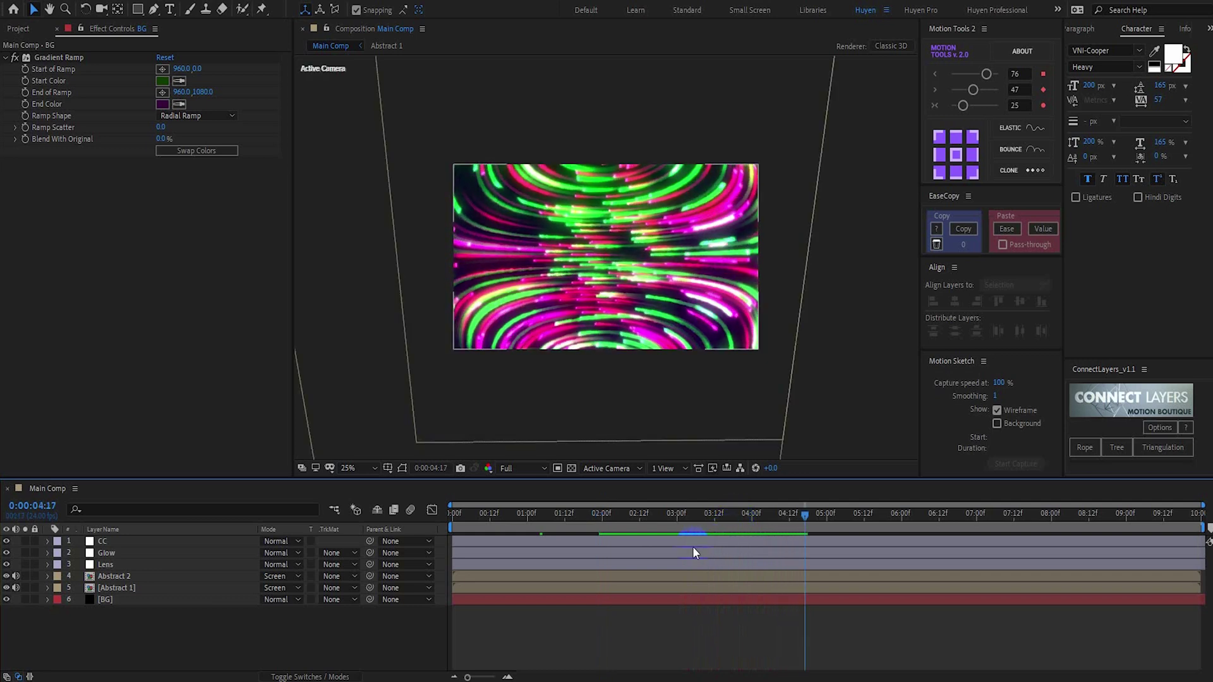
left_click(498, 675)
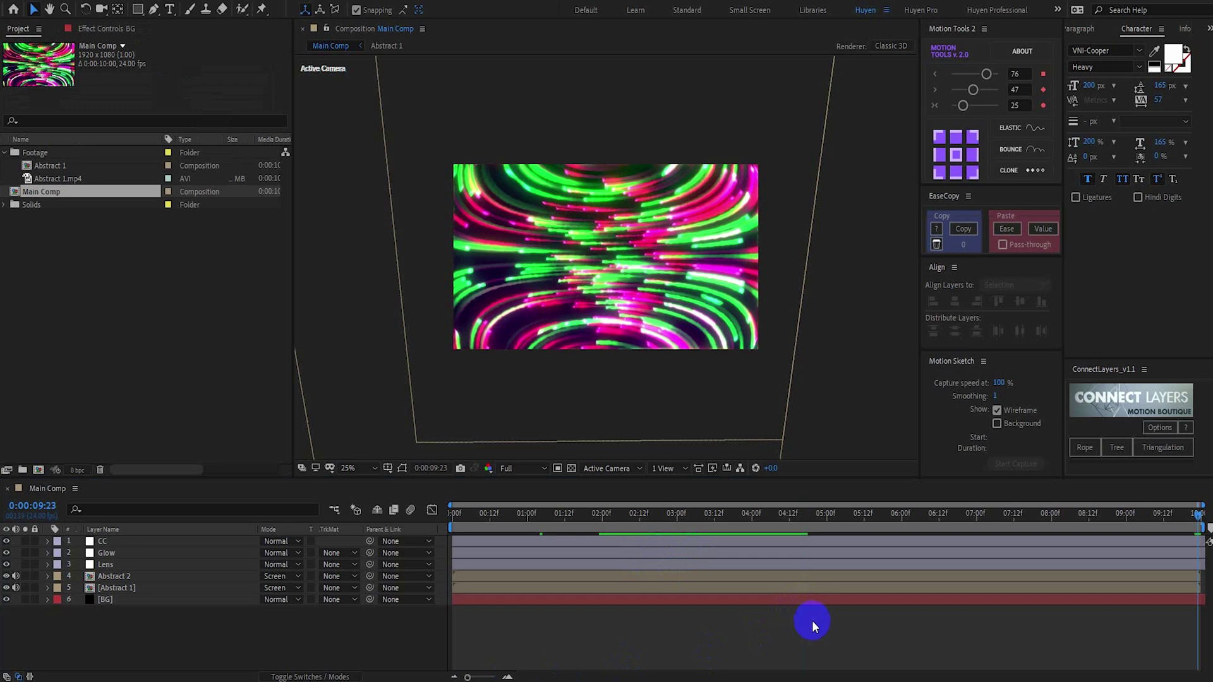
Set Z Rotation to 0° and Y Rotation to 26° on both the Abstract 1 and Abstract 2 layers
left_click(136, 589)
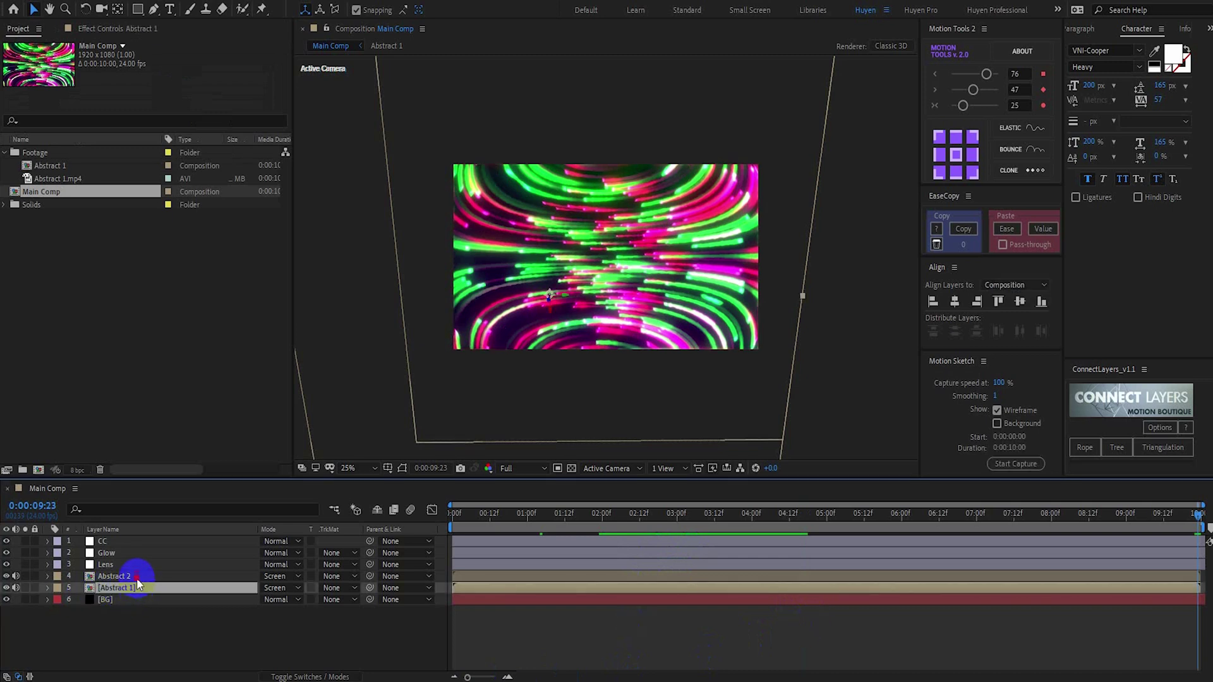
left_click(136, 577, "shift")
key("r")
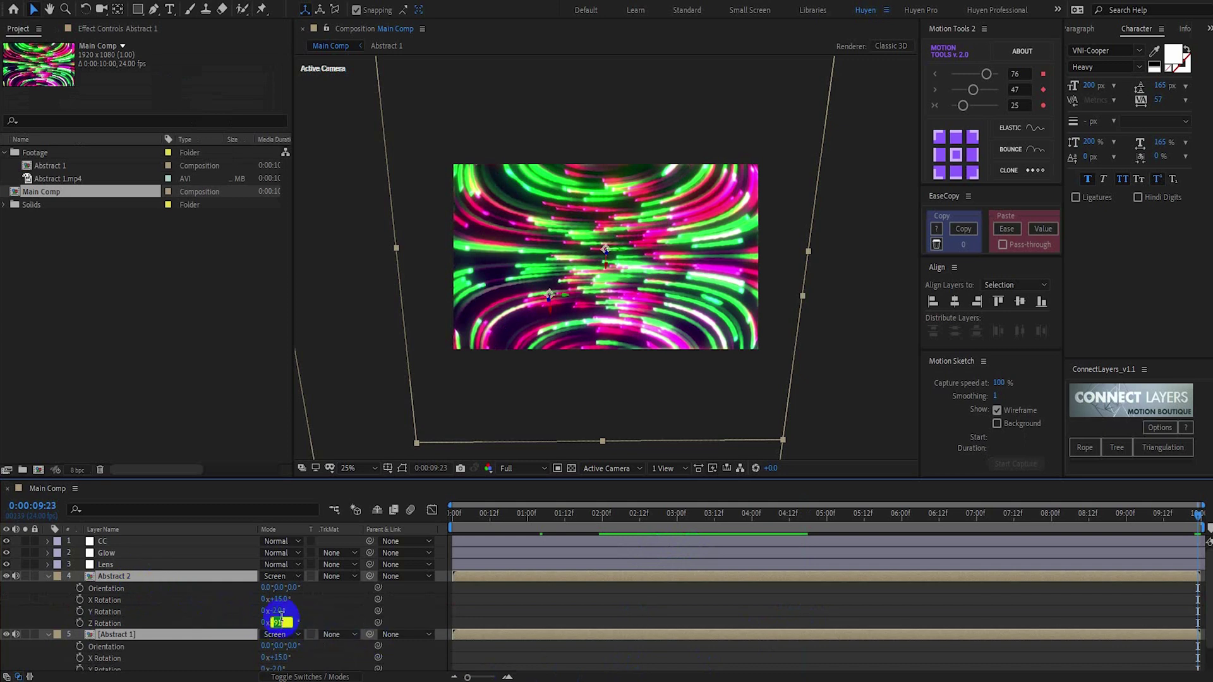
type("0")
key("Return")
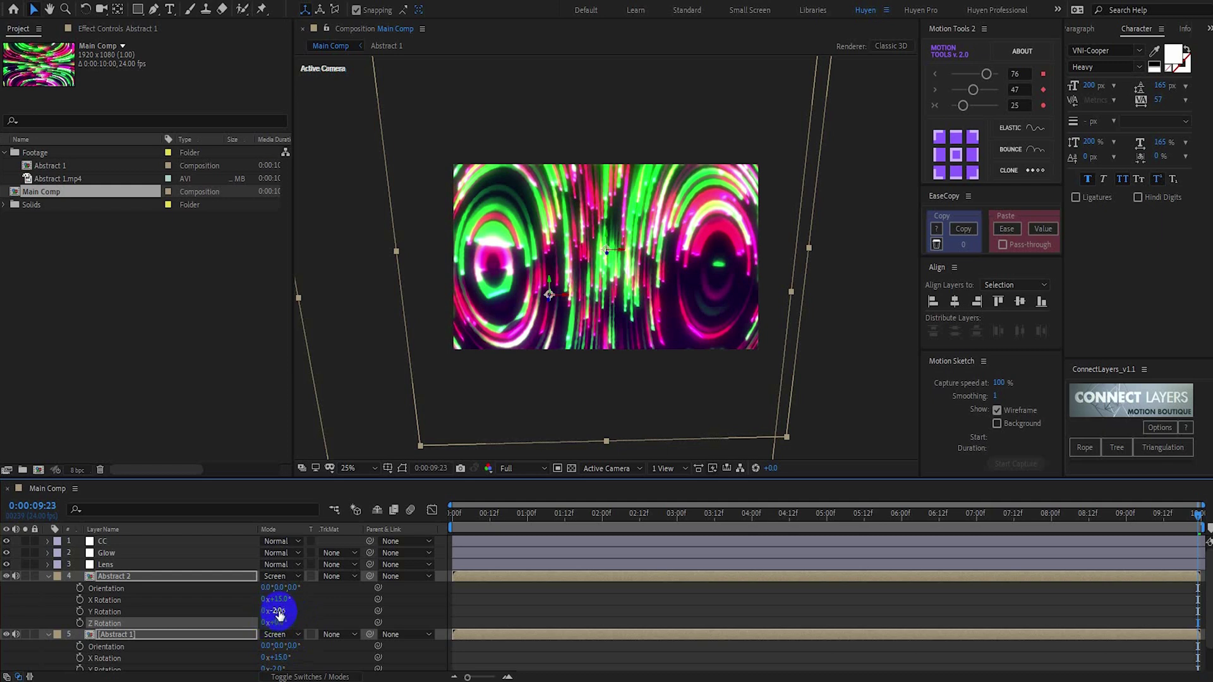
left_click_drag(278, 614, 299, 607)
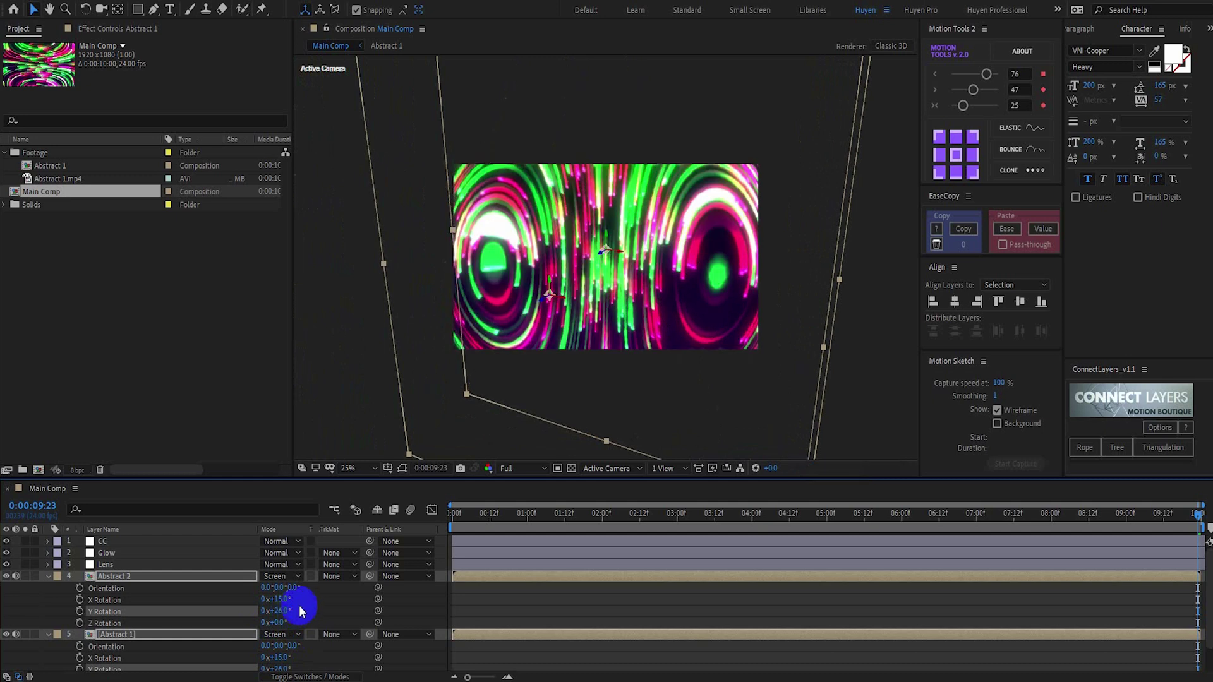
Increase the CC Lens Size on the Lens layer to 197
left_click(145, 566)
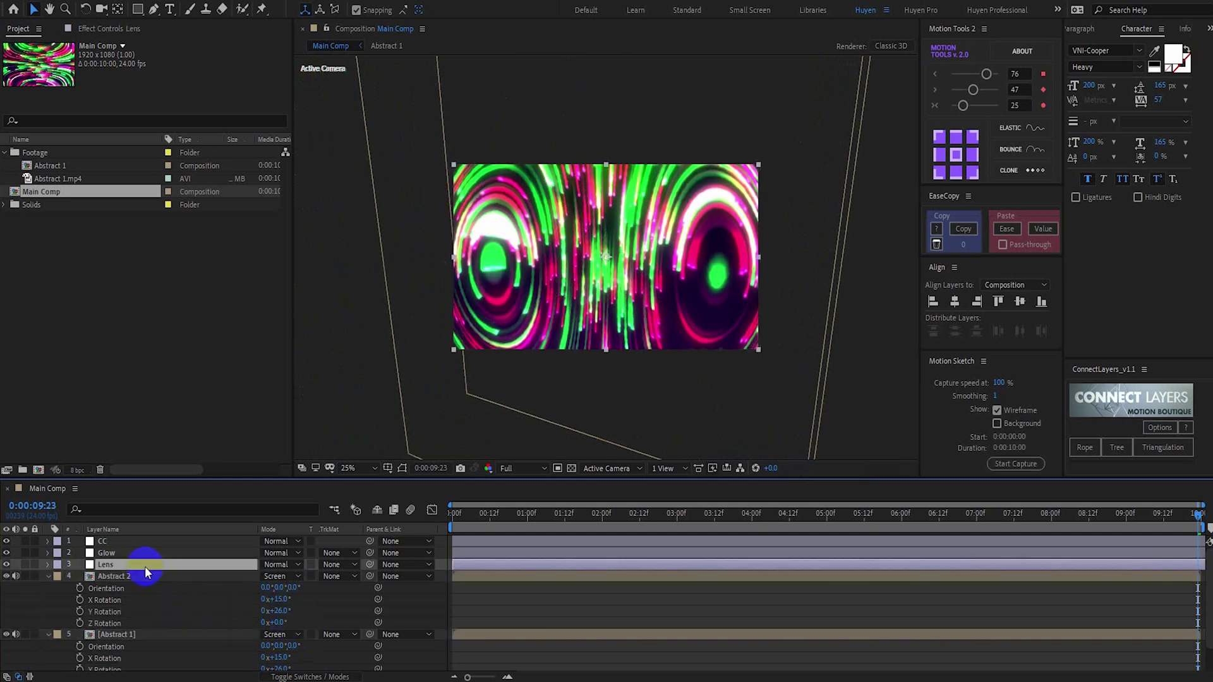
left_click(120, 28)
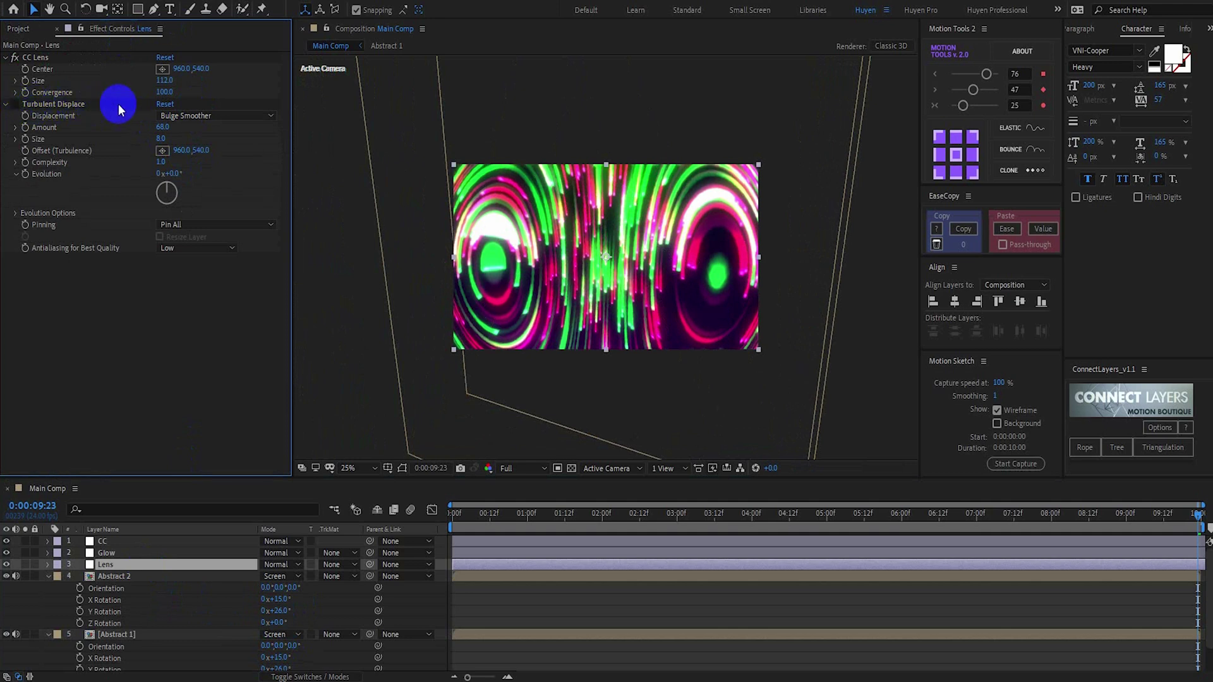
left_click_drag(164, 80, 221, 89)
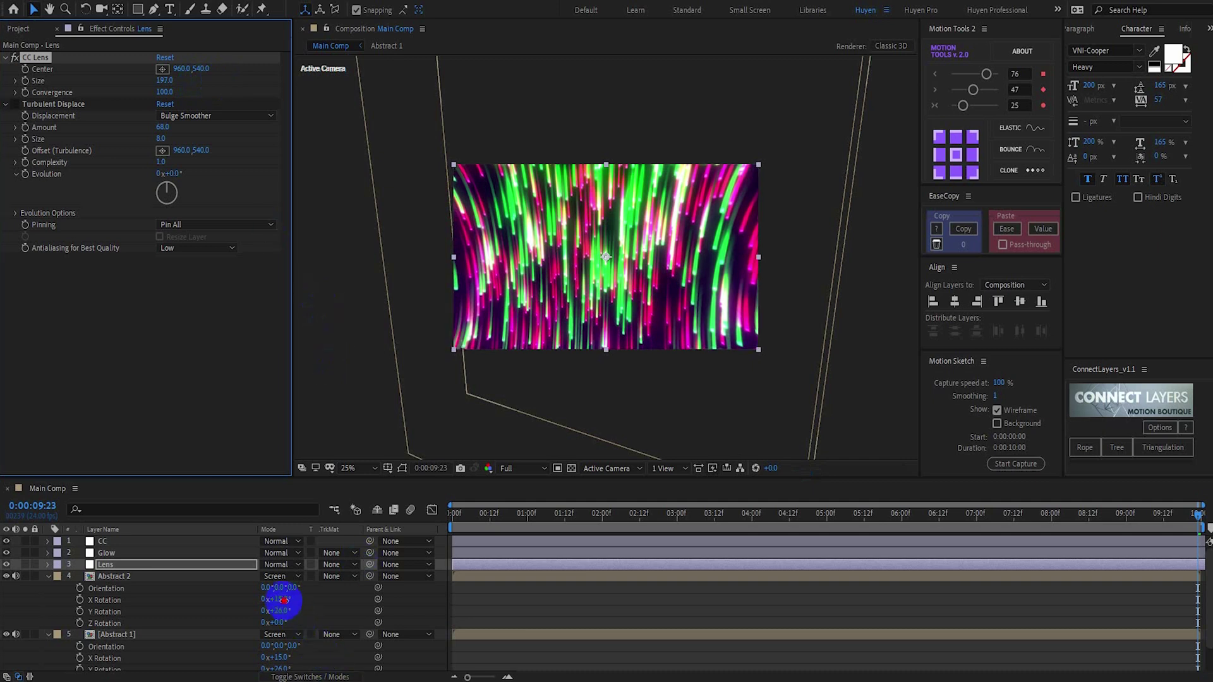
Set X Rotation to 22° and Z Rotation to 16° on Abstract 2, and match both values on Abstract 1
left_click_drag(284, 600, 291, 622)
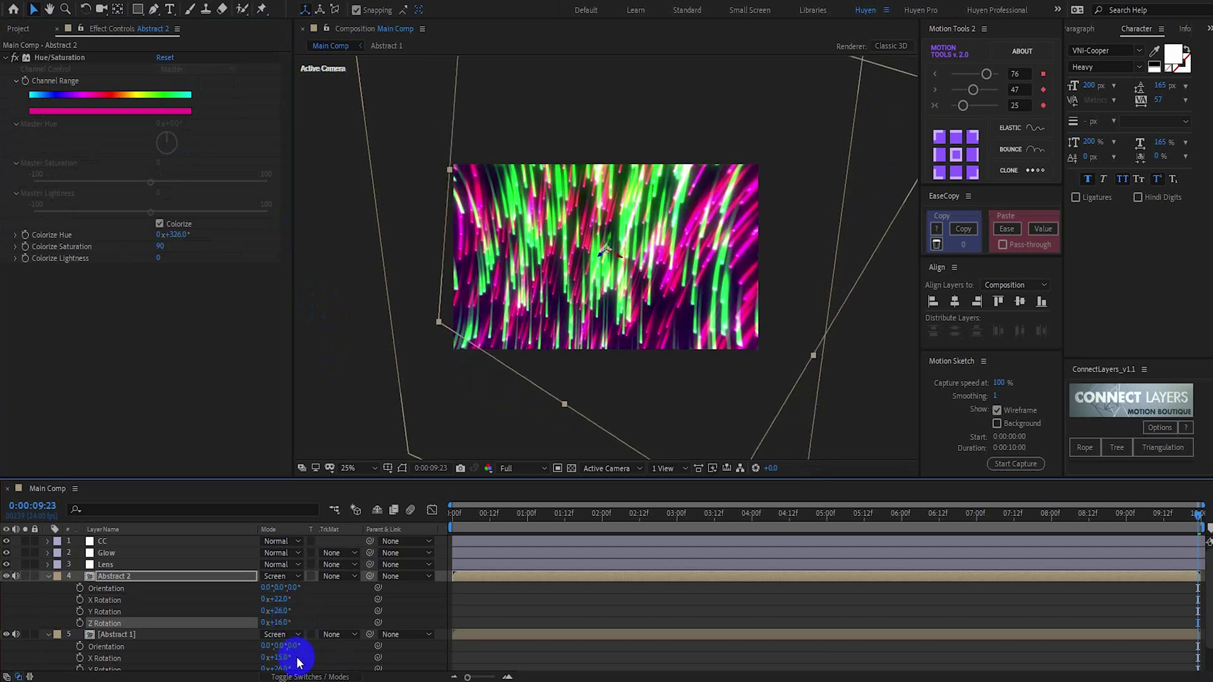
scroll(299, 663, "down", 2)
type("1")
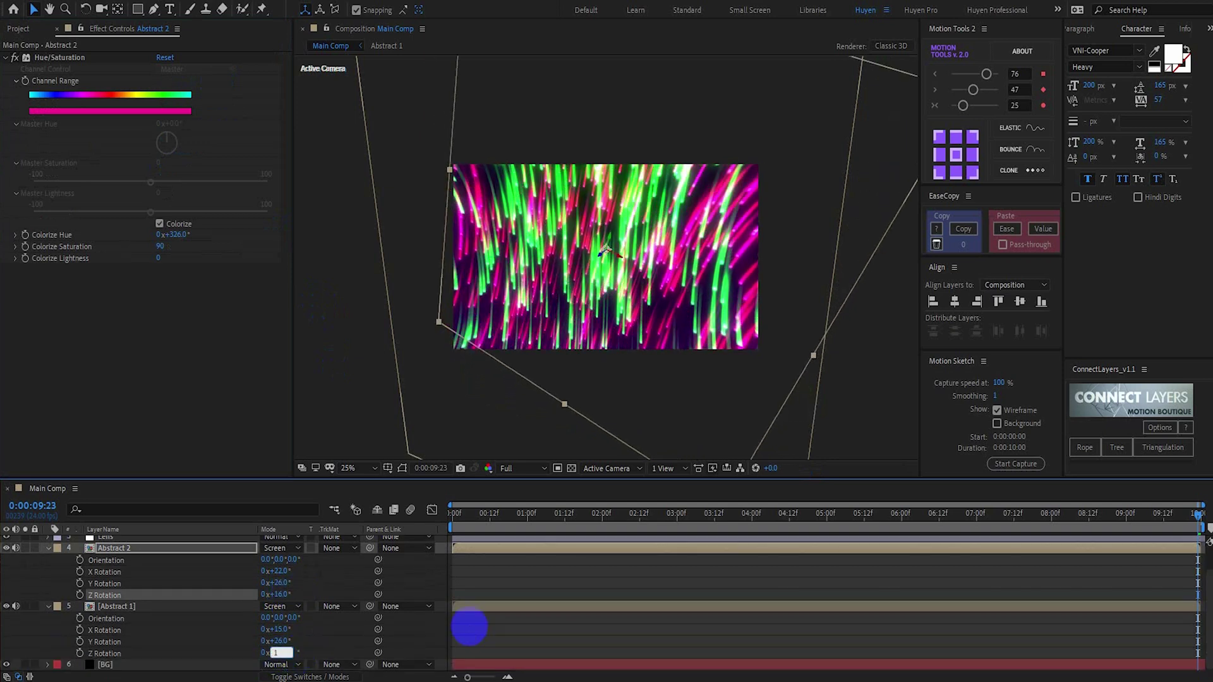
type("6")
key("Return")
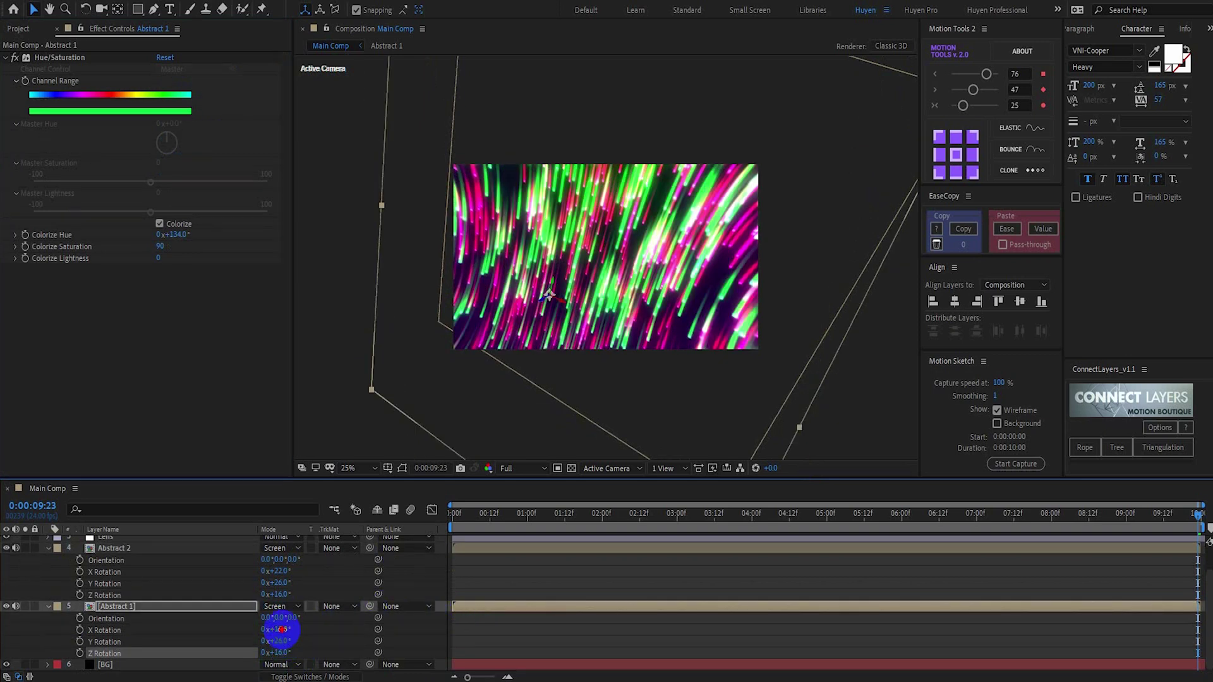
type("22")
key("Return")
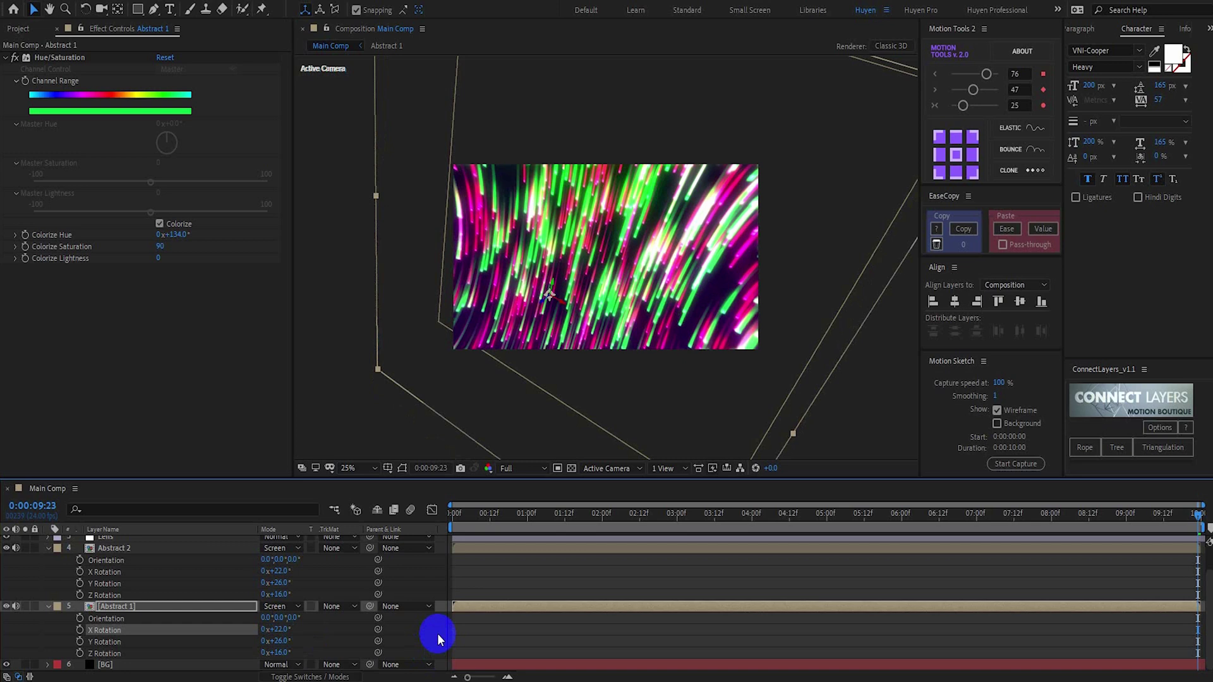
Scrub the early part of the timeline and preview the rotated particle trails
left_click_drag(481, 522, 566, 520)
key("space")
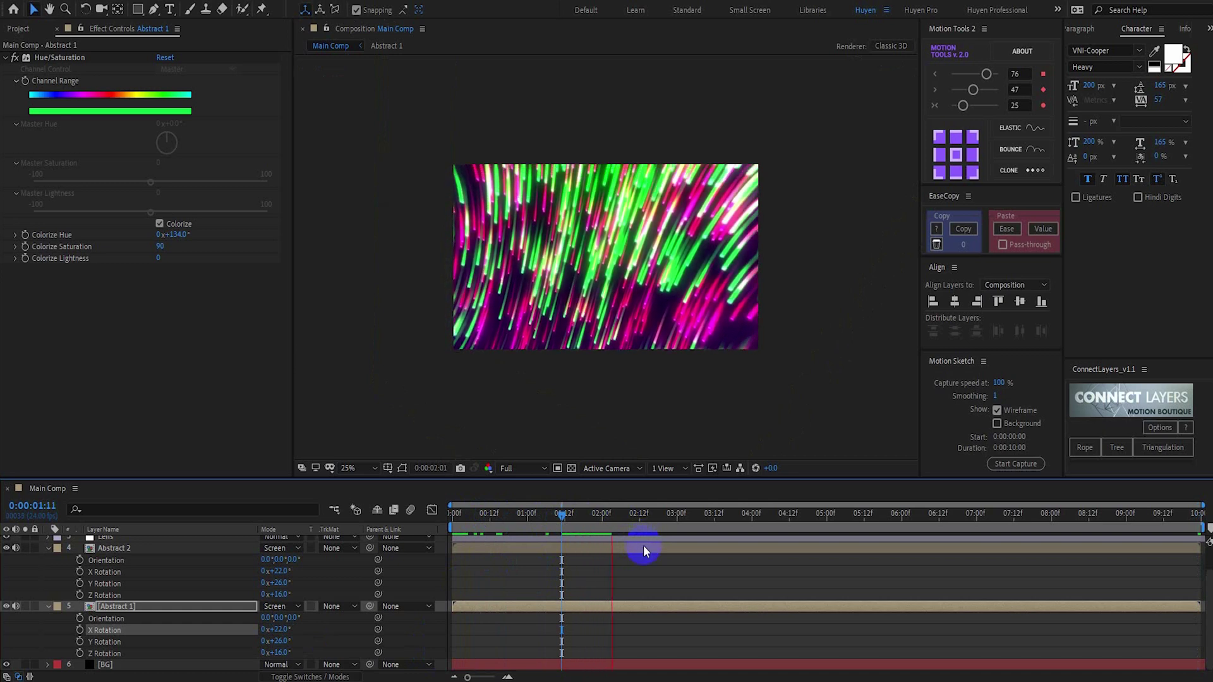
key("space")
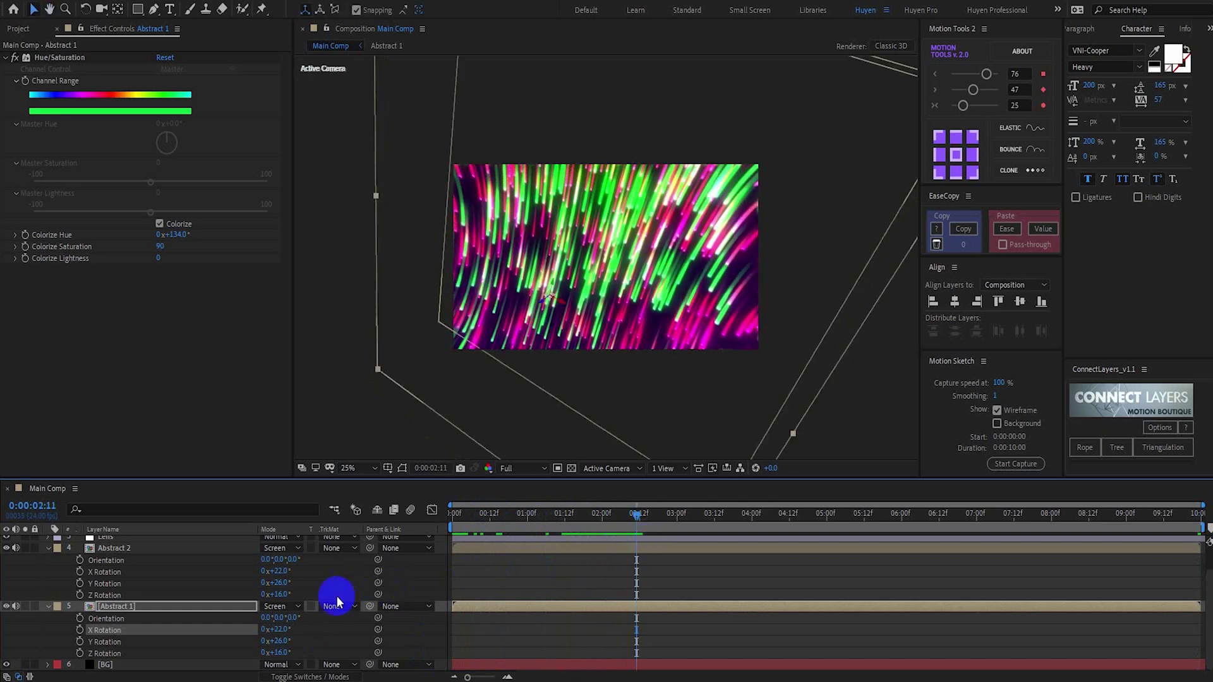
Move the CC Lens Center on the Lens layer to 857, 365
scroll(135, 568, "up", 1)
left_click(137, 566)
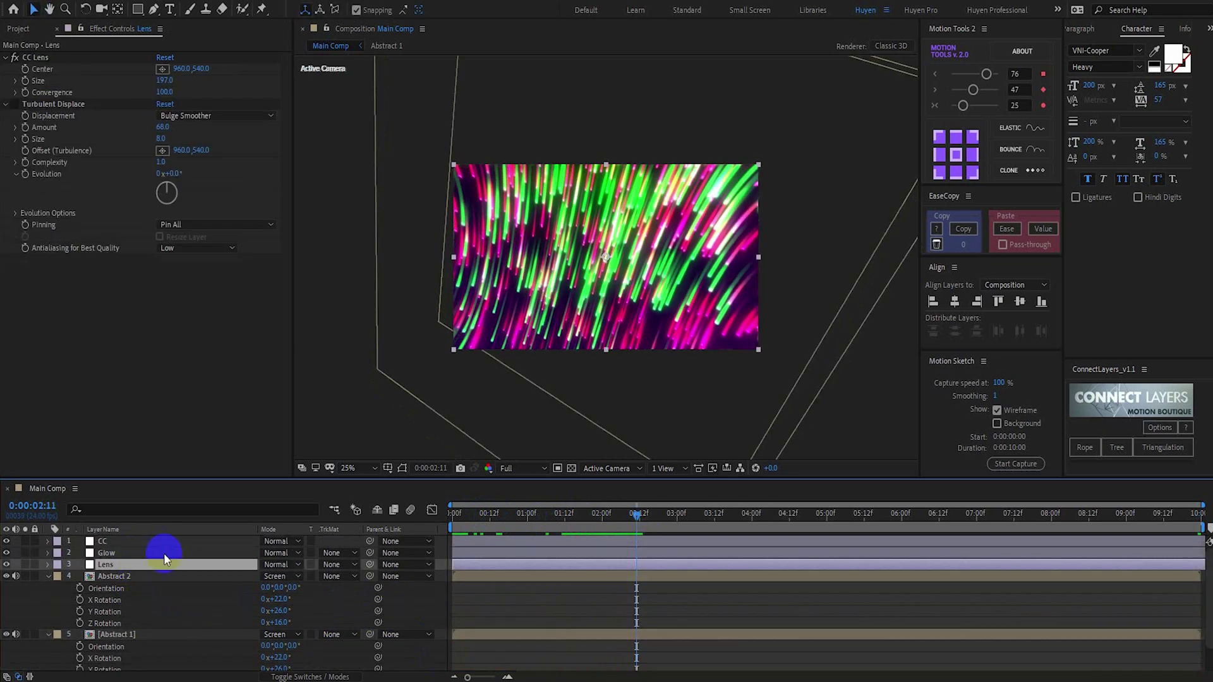
left_click(163, 69)
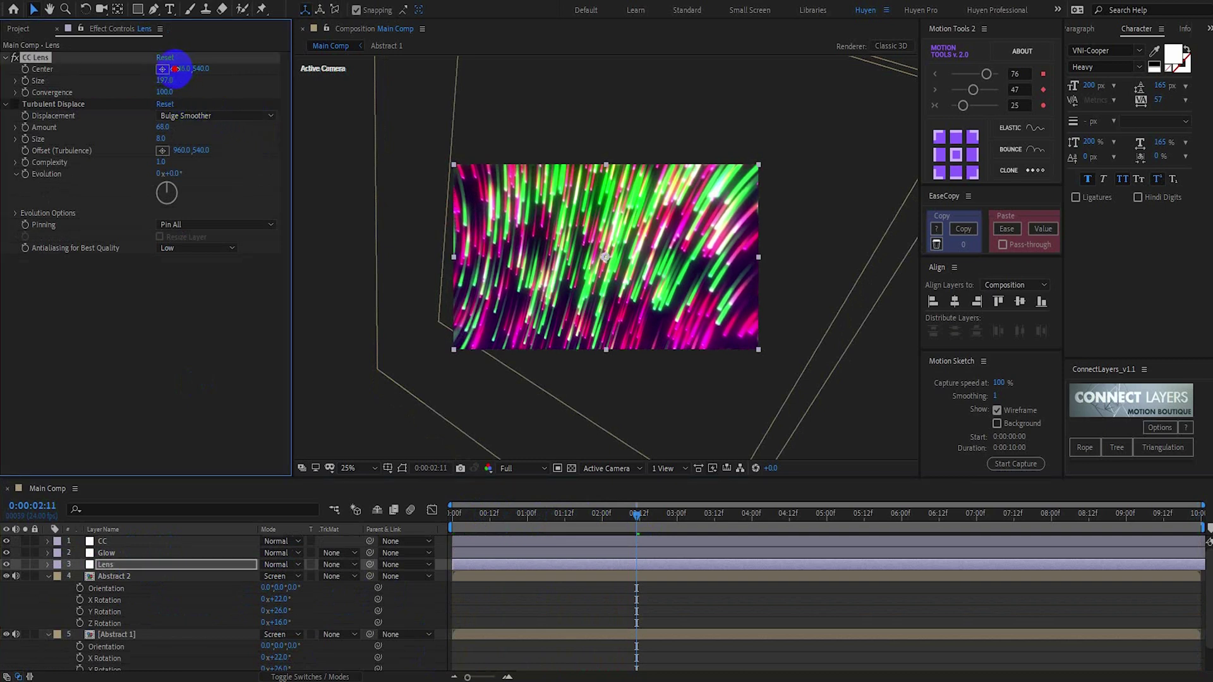
left_click_drag(175, 69, 99, 61)
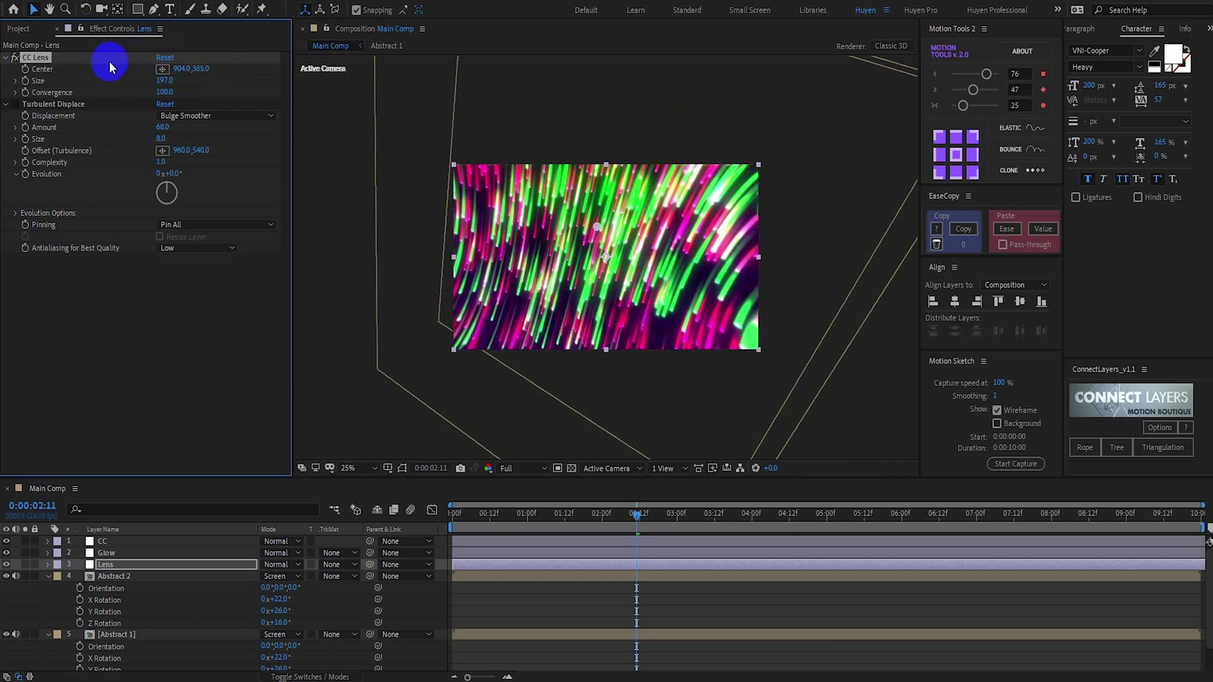
left_click_drag(176, 70, 147, 68)
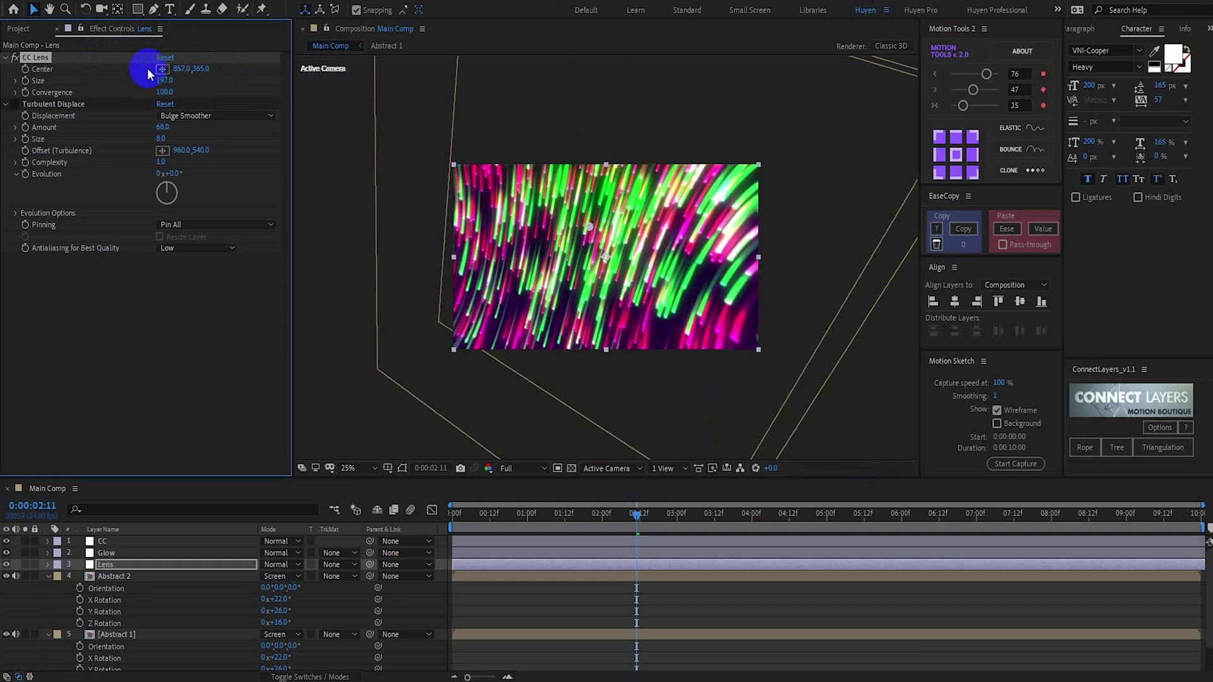
Shift Abstract 1's Colorize Hue to yellow and set Abstract 2's Colorize Hue to 325°
left_click(90, 576)
left_click(118, 639)
left_click(171, 234)
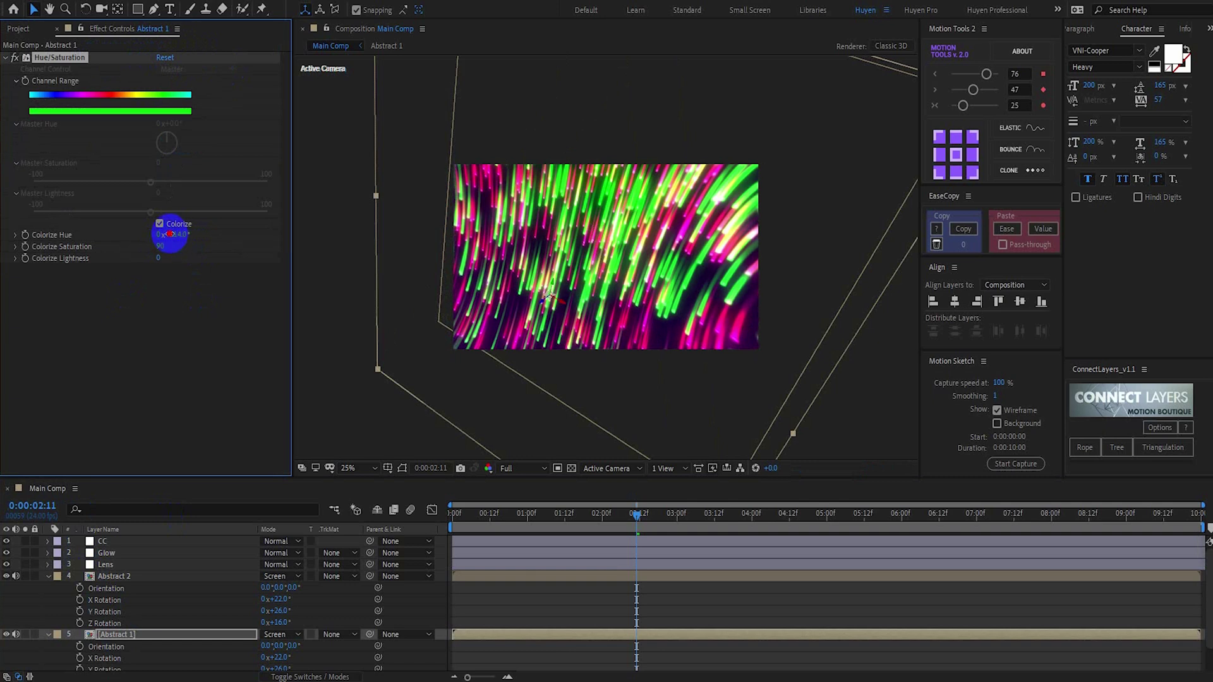
left_click_drag(171, 235, 130, 233)
left_click_drag(130, 233, 167, 234)
left_click(135, 576)
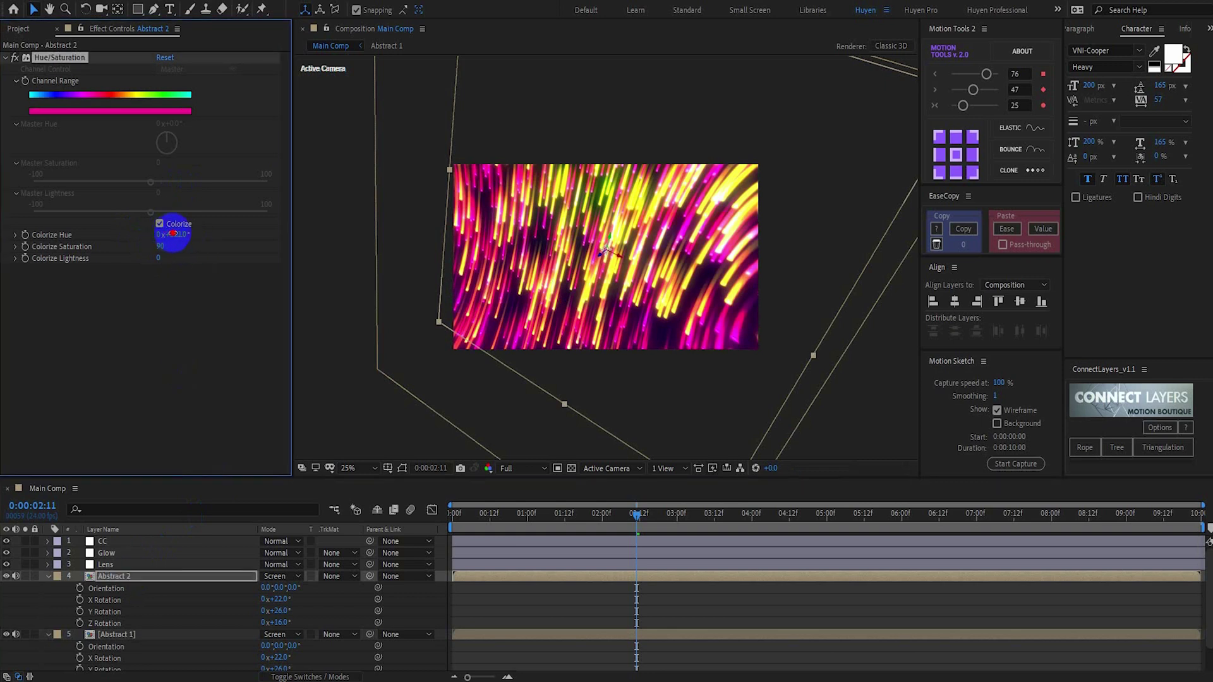
left_click_drag(174, 234, 196, 238)
Preview the recolored animation from the start of the composition
left_click_drag(461, 513, 435, 514)
key("space")
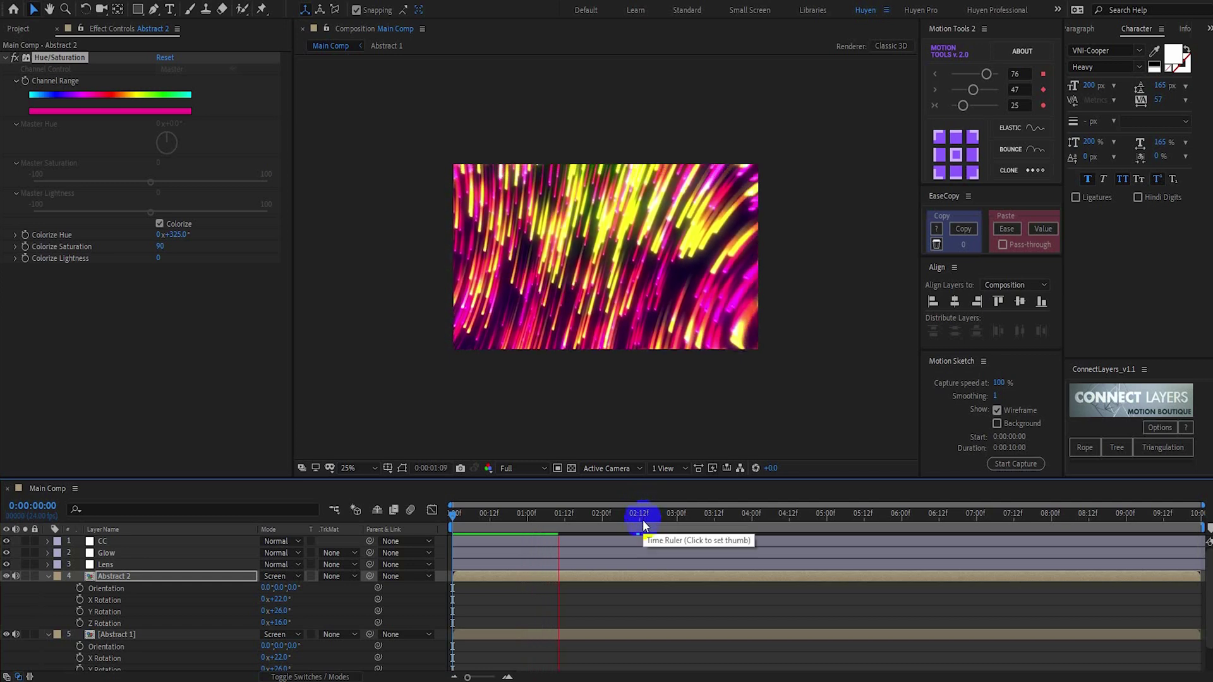
key("space")
Set the CC Lens Size on the Lens layer to 182, preview the animation and scrub to about five seconds
left_click(134, 563)
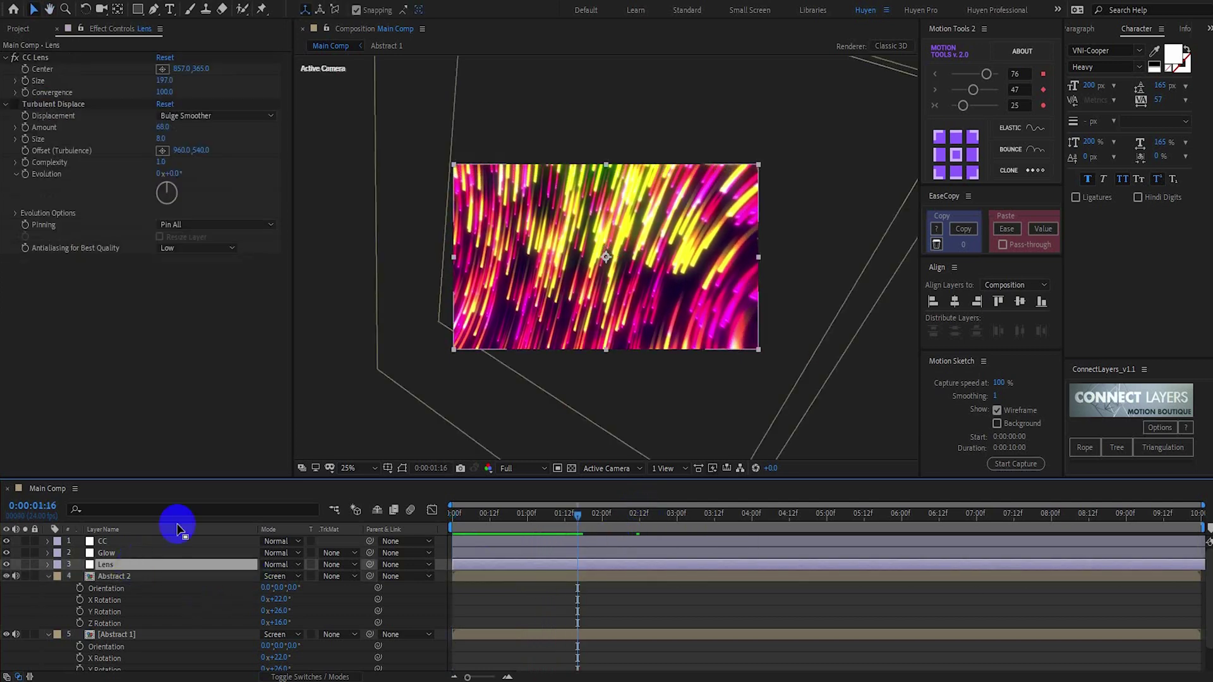
mouse_move(164, 81)
left_mouse_down()
mouse_move(174, 81)
mouse_move(160, 85)
left_mouse_up()
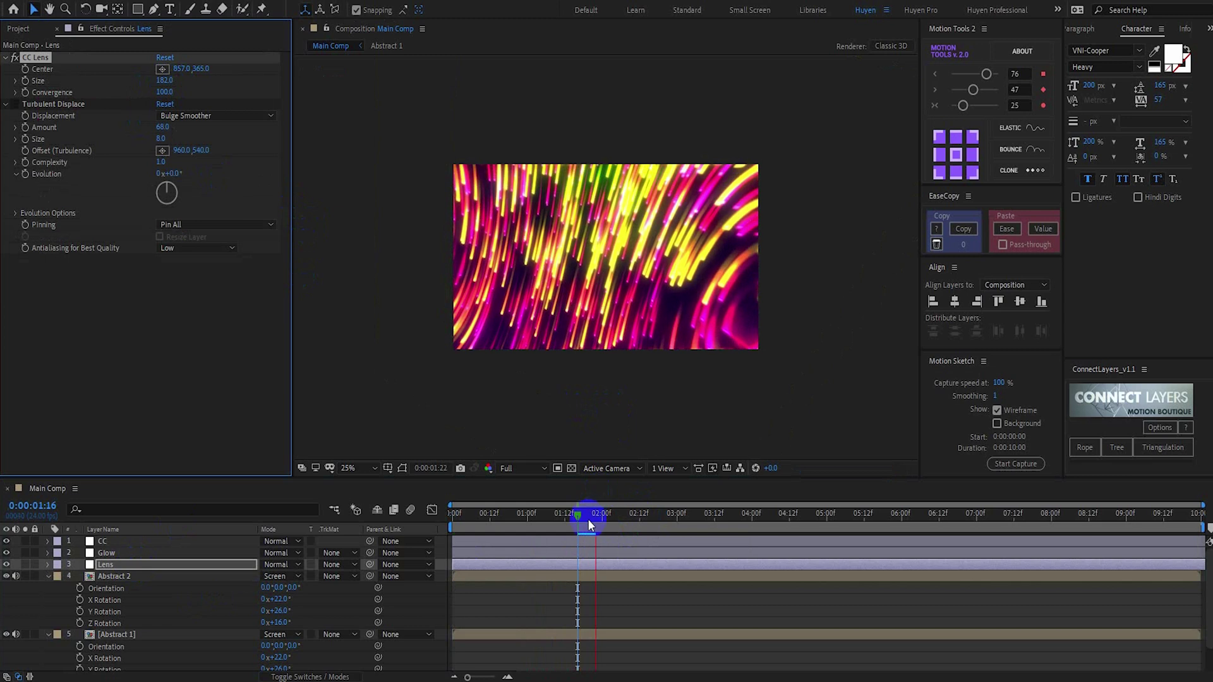
key("space")
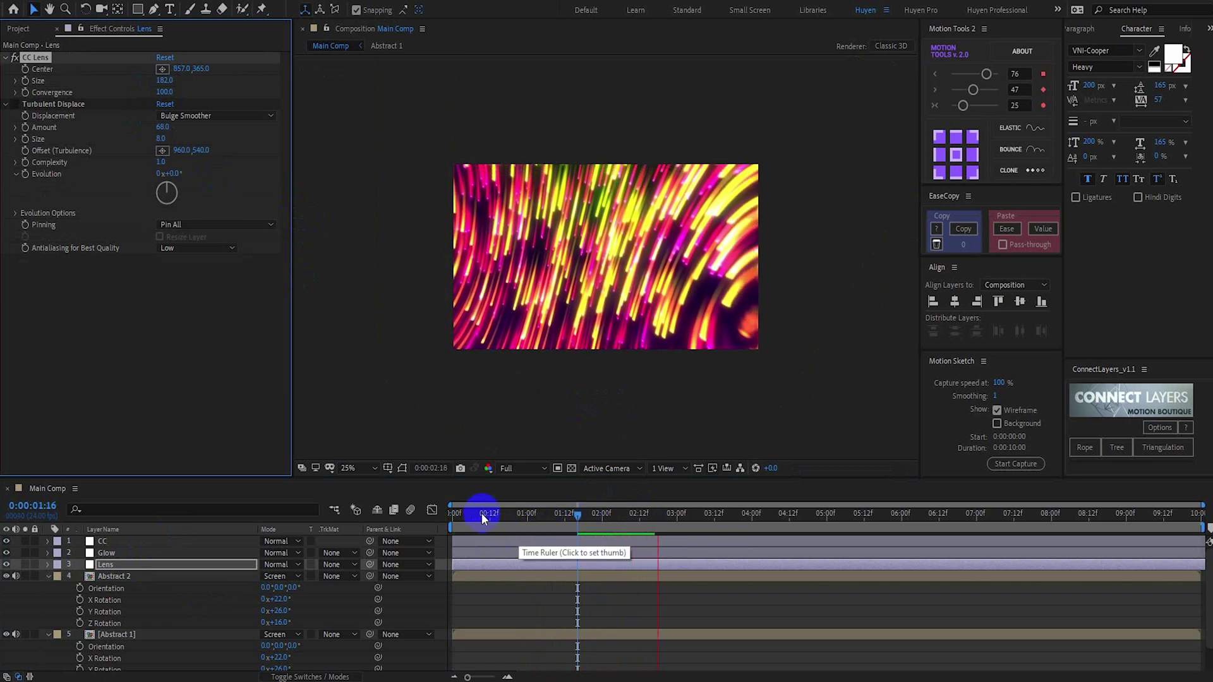
left_click_drag(479, 518, 832, 528)
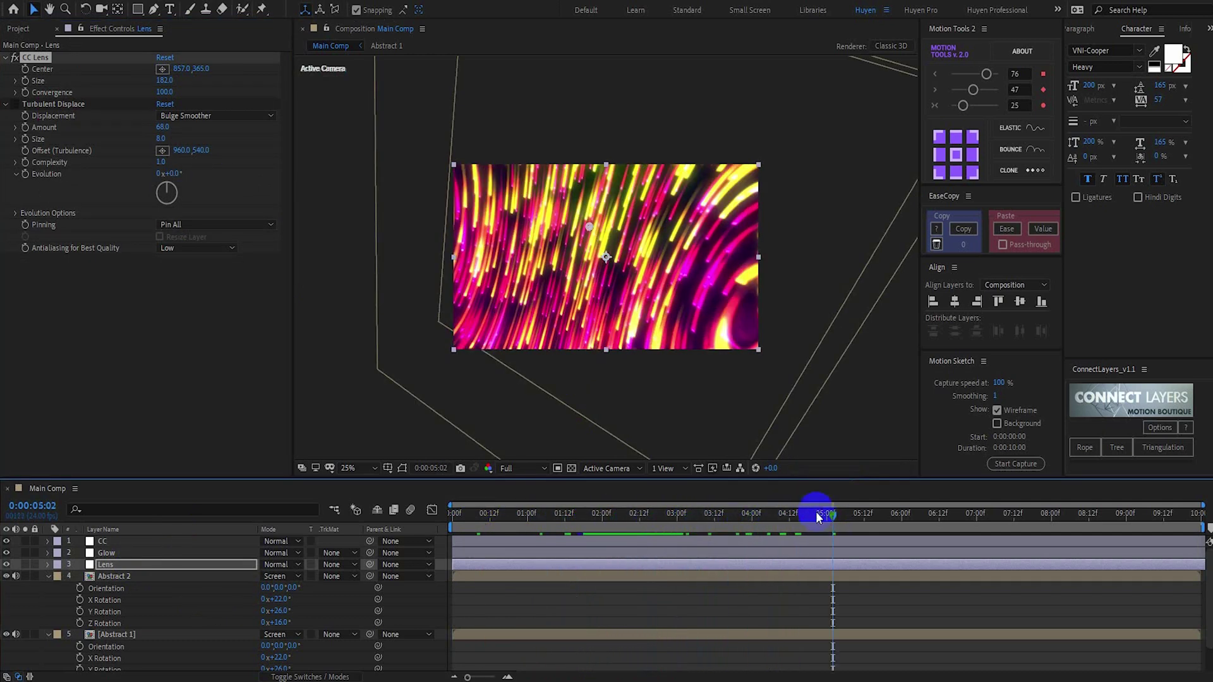